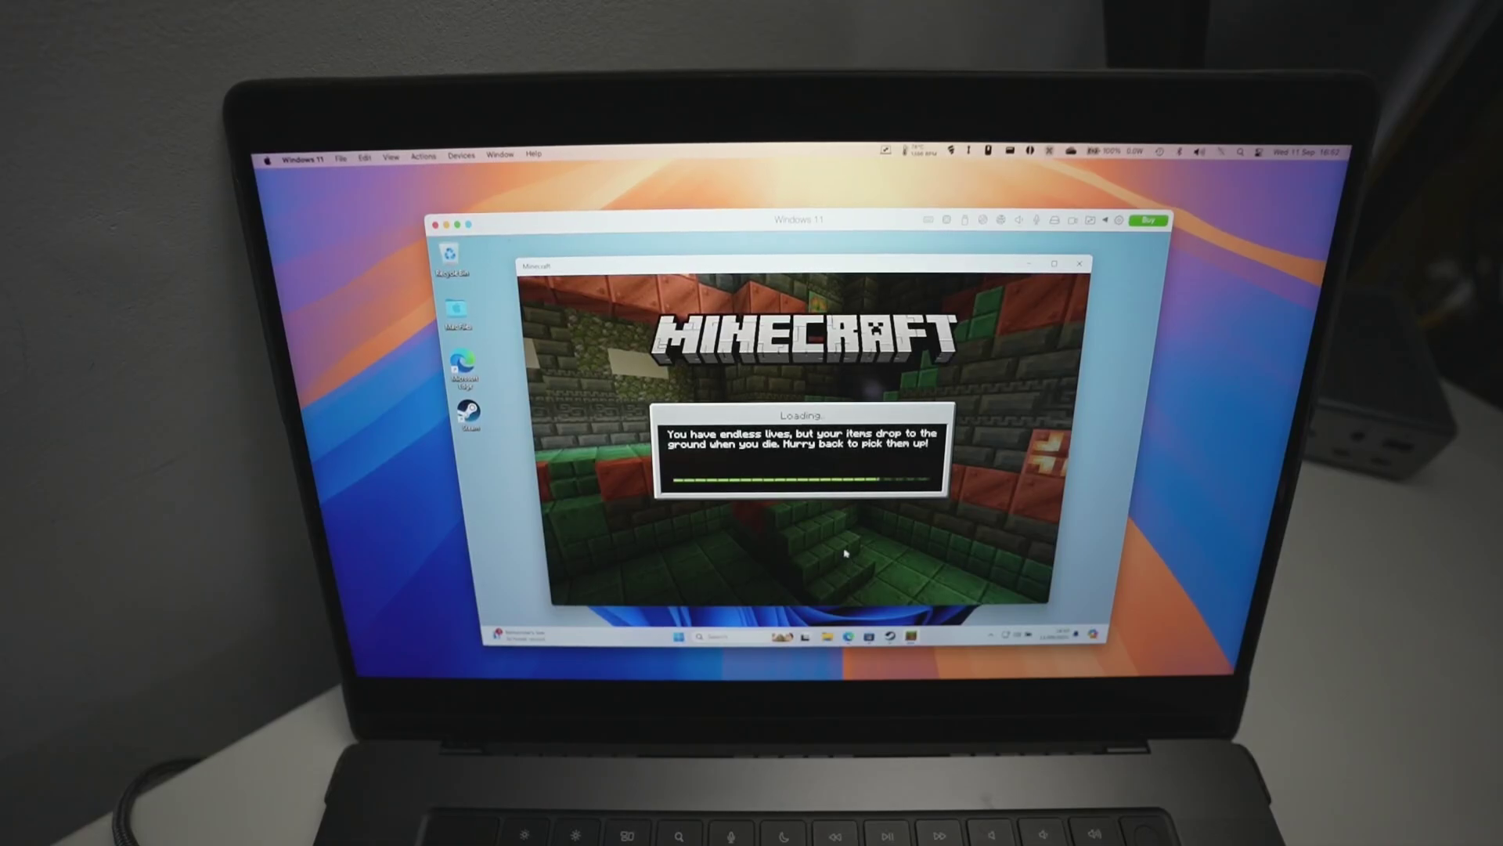
- Walk forward through the trees, fly up above the valley and back down, then pause the game
left_click(802, 450)
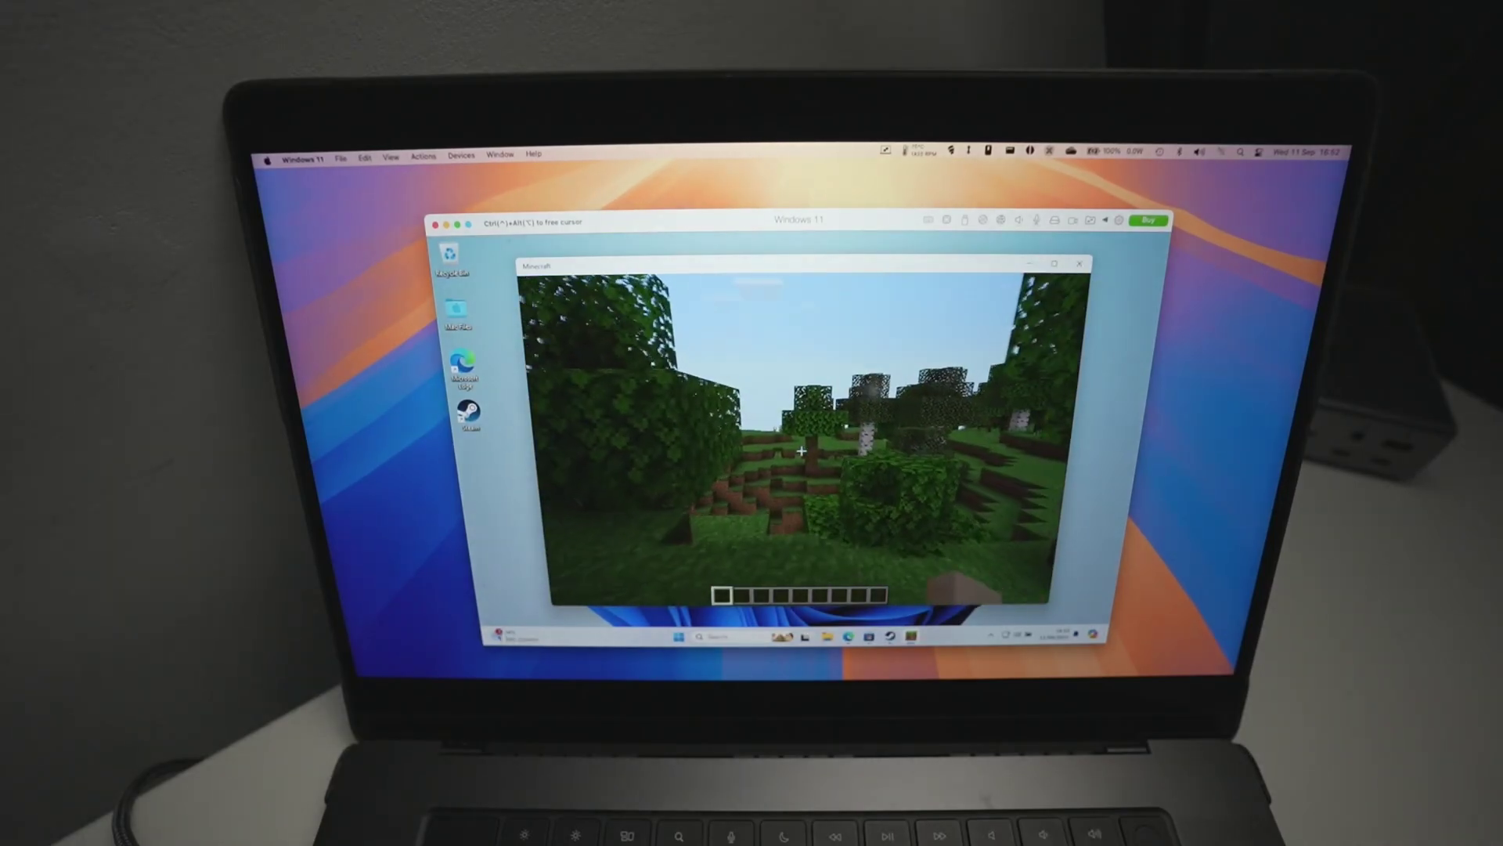
key("w")
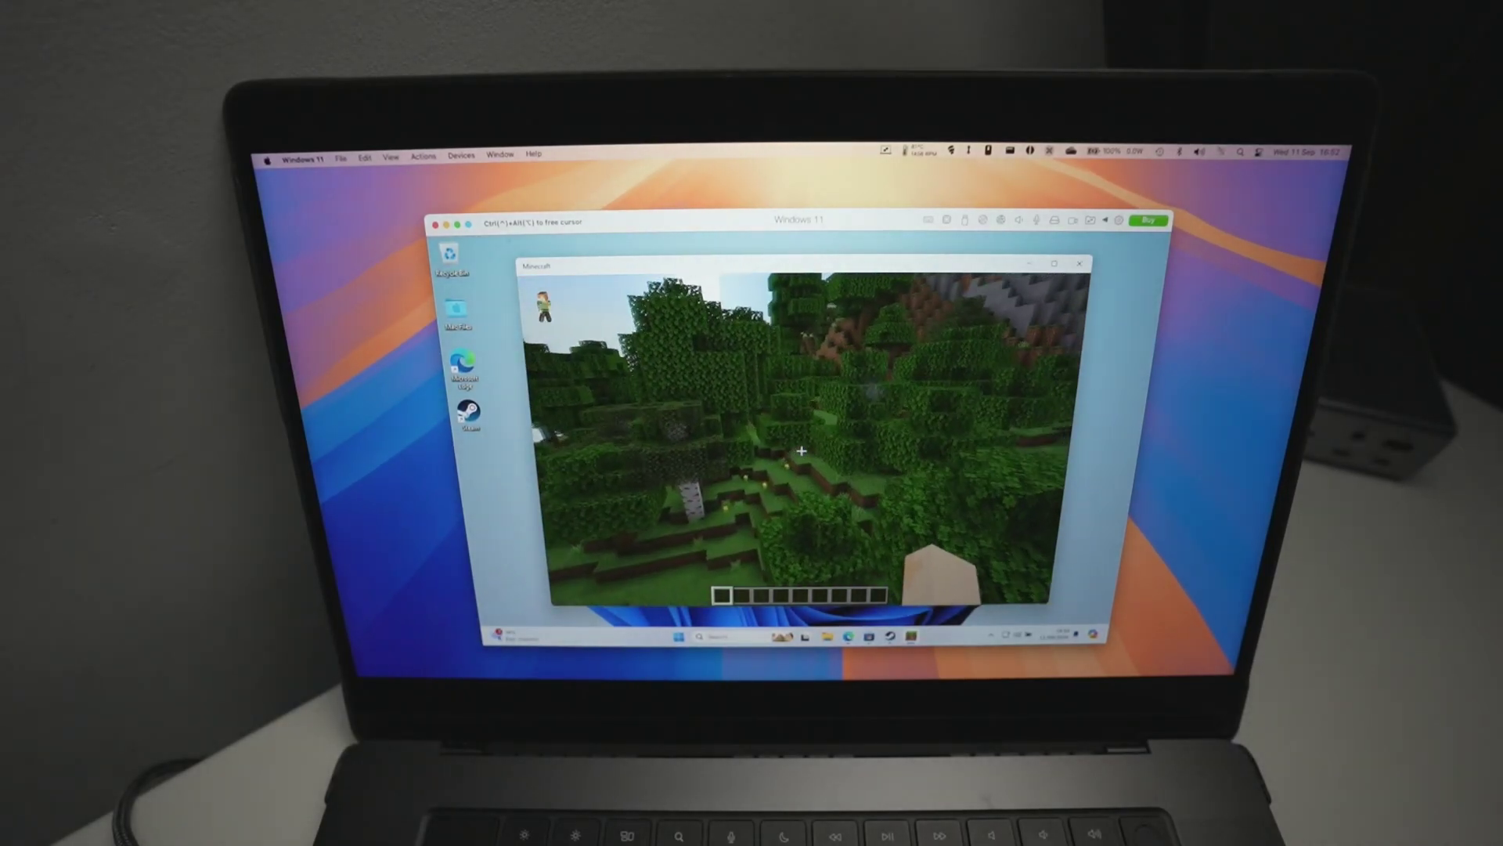
mouse_move(802, 450)
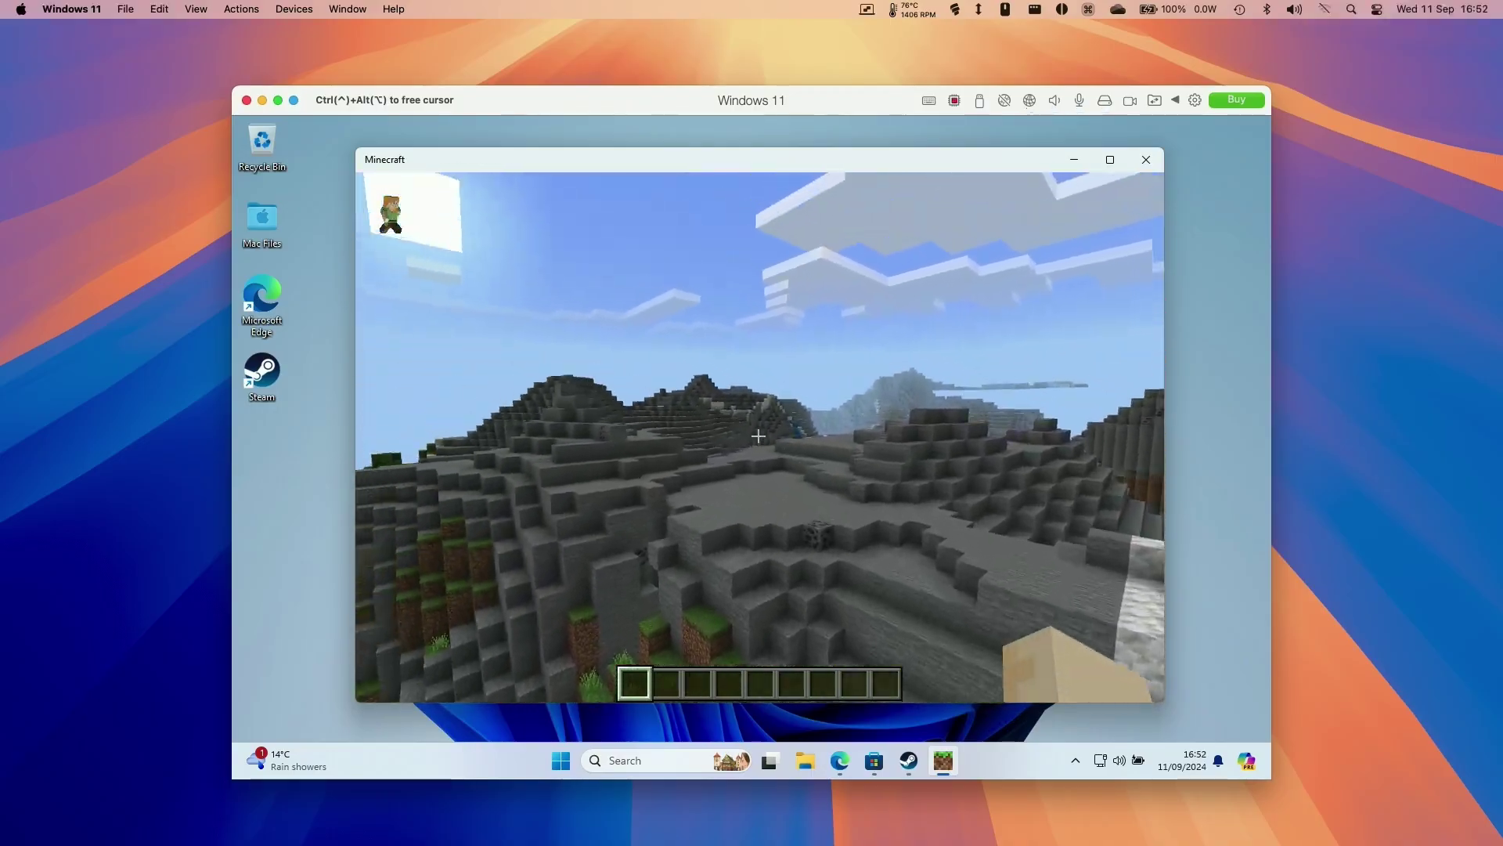
mouse_move(758, 436)
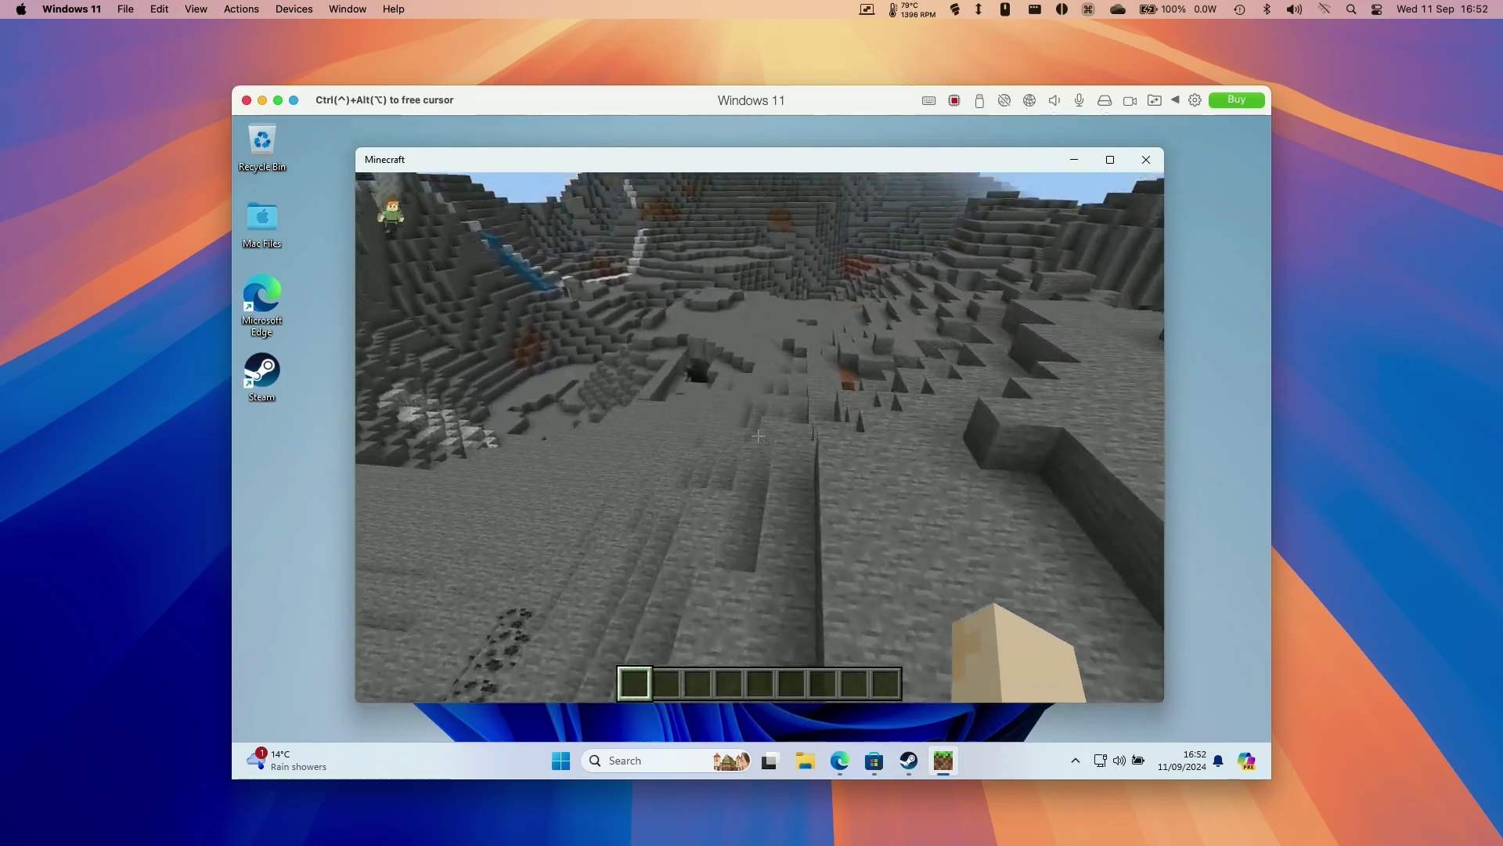
key("space")
key("space")
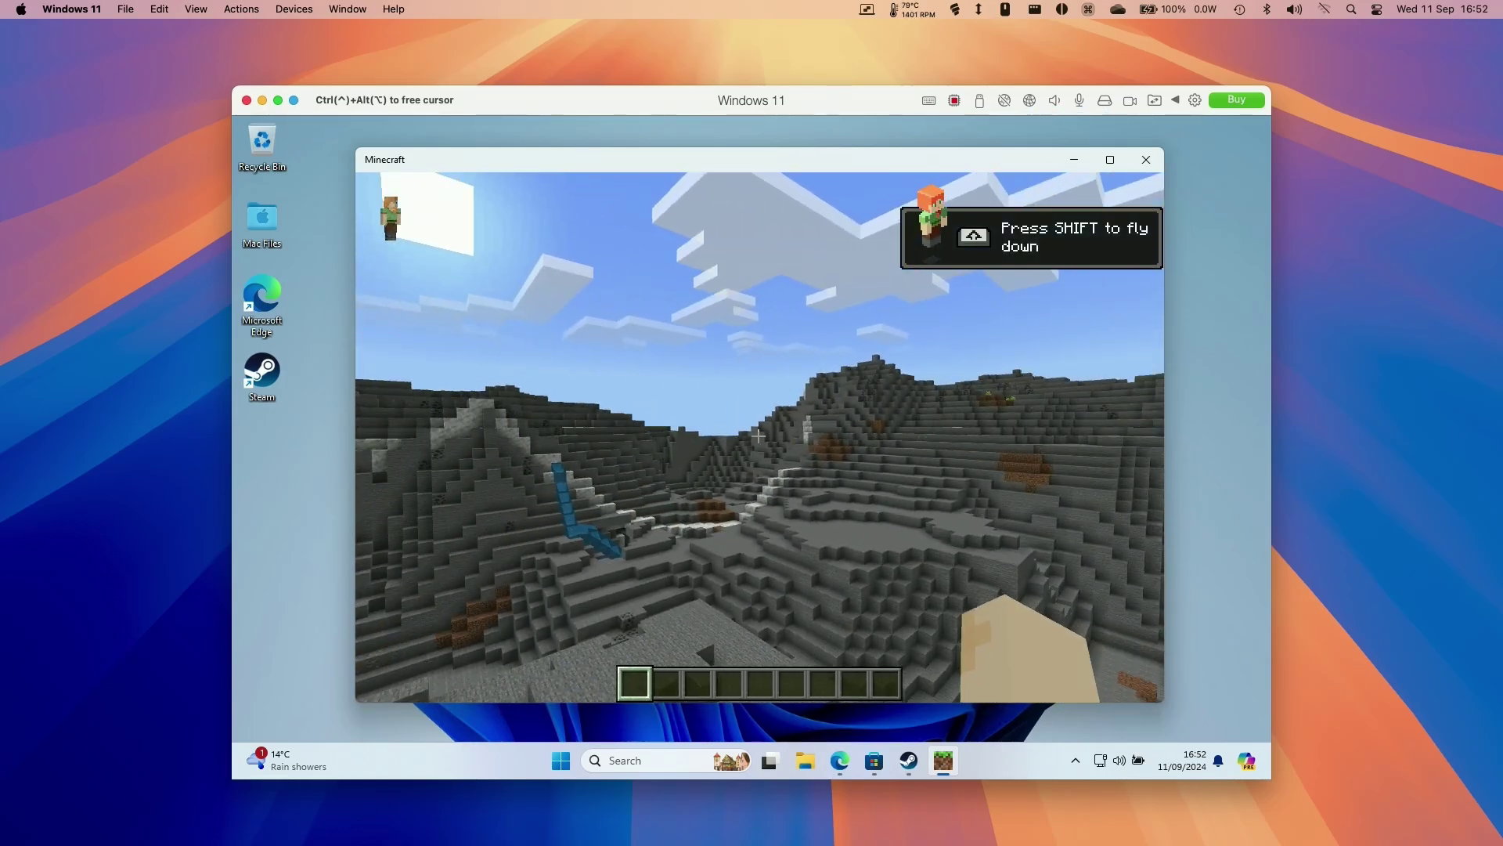
key("shift")
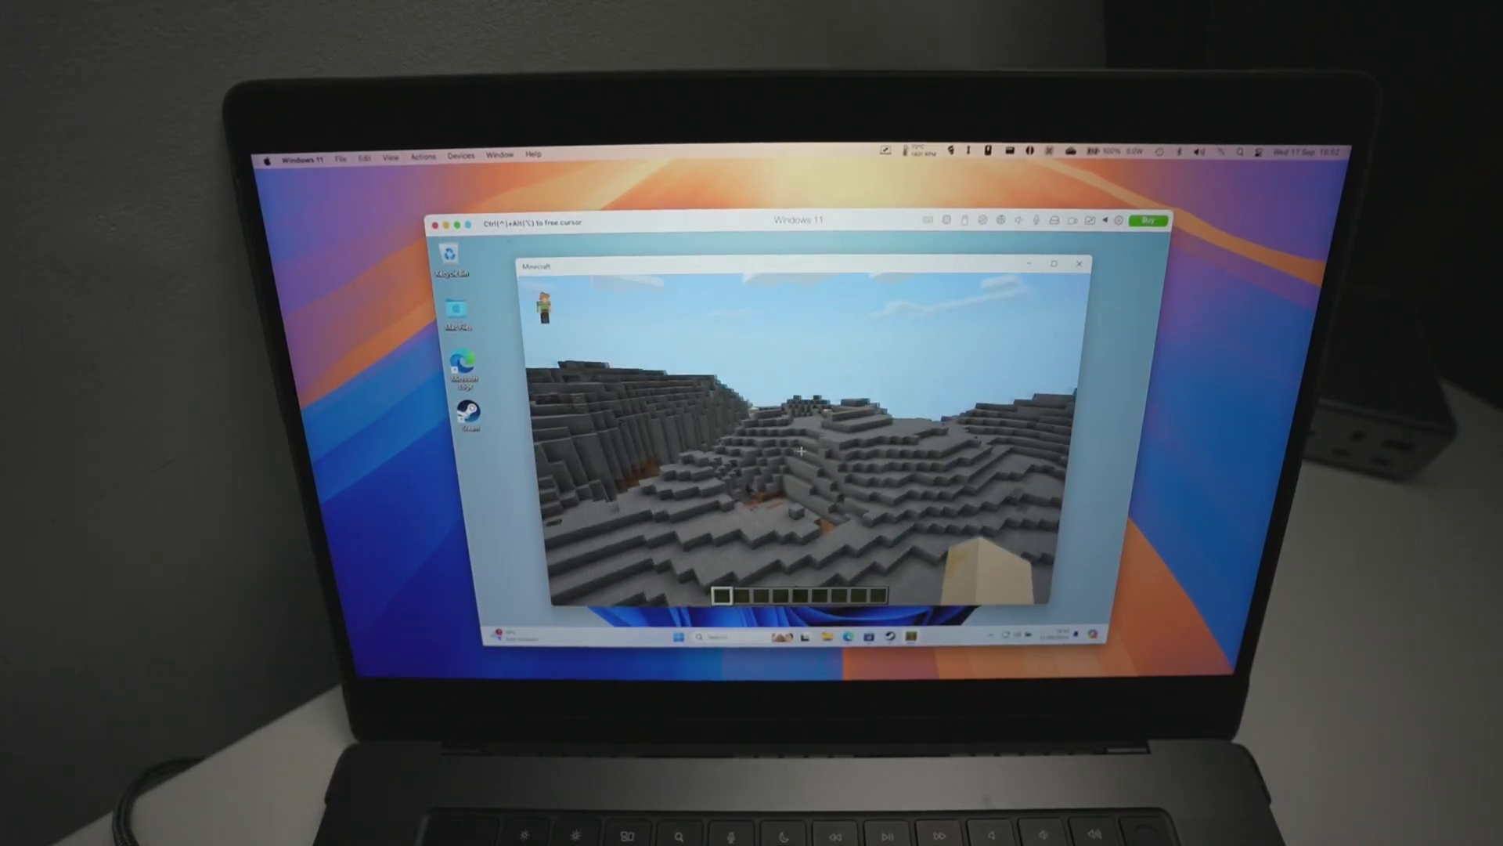
key("Escape")
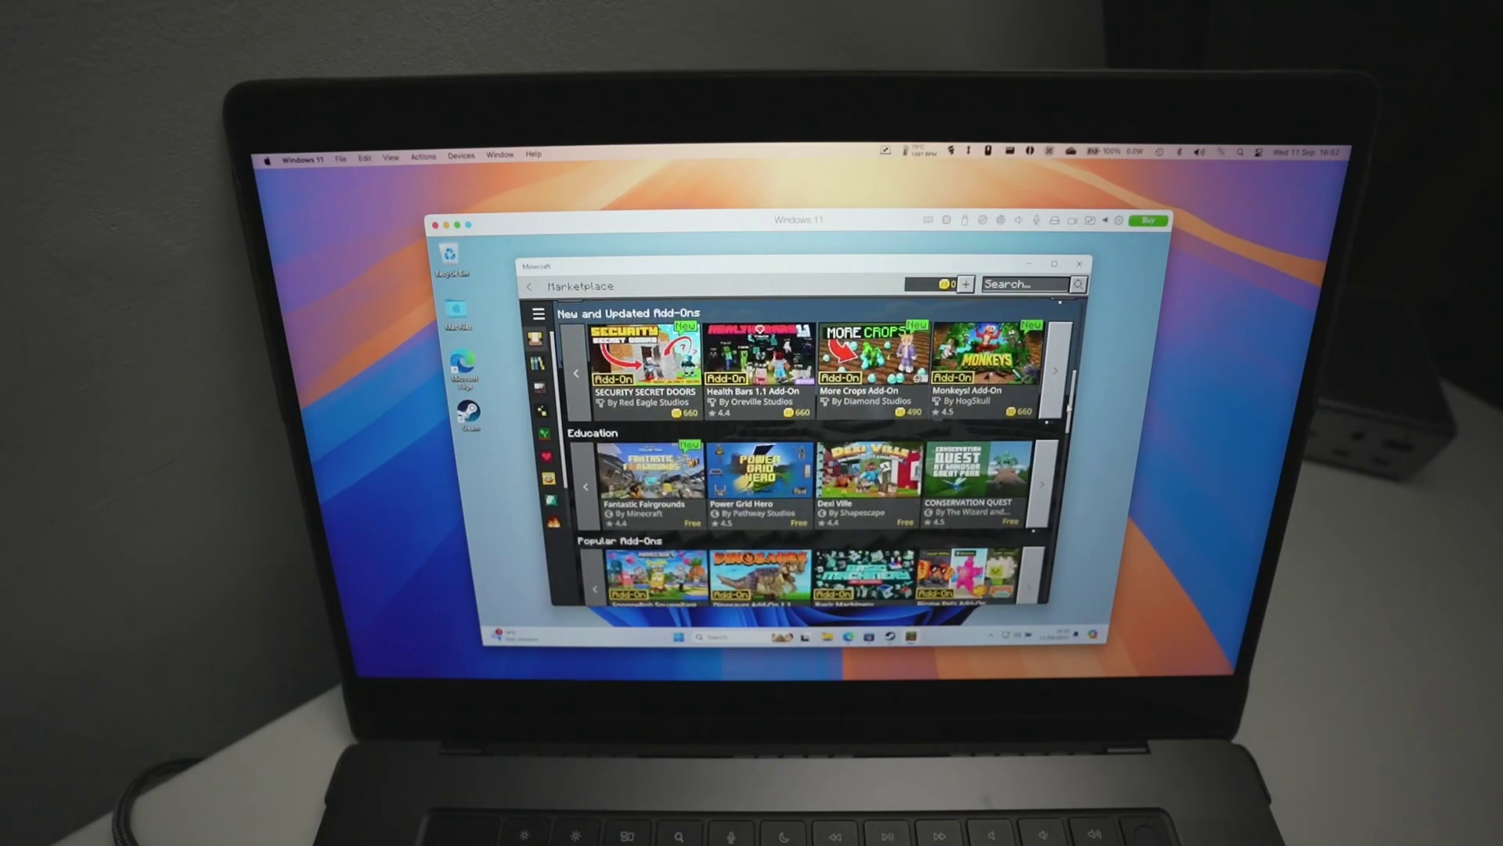
- Browse the Marketplace's New Releases listings, then return to the Marketplace Pass page
scroll(1033, 556, "down", 15)
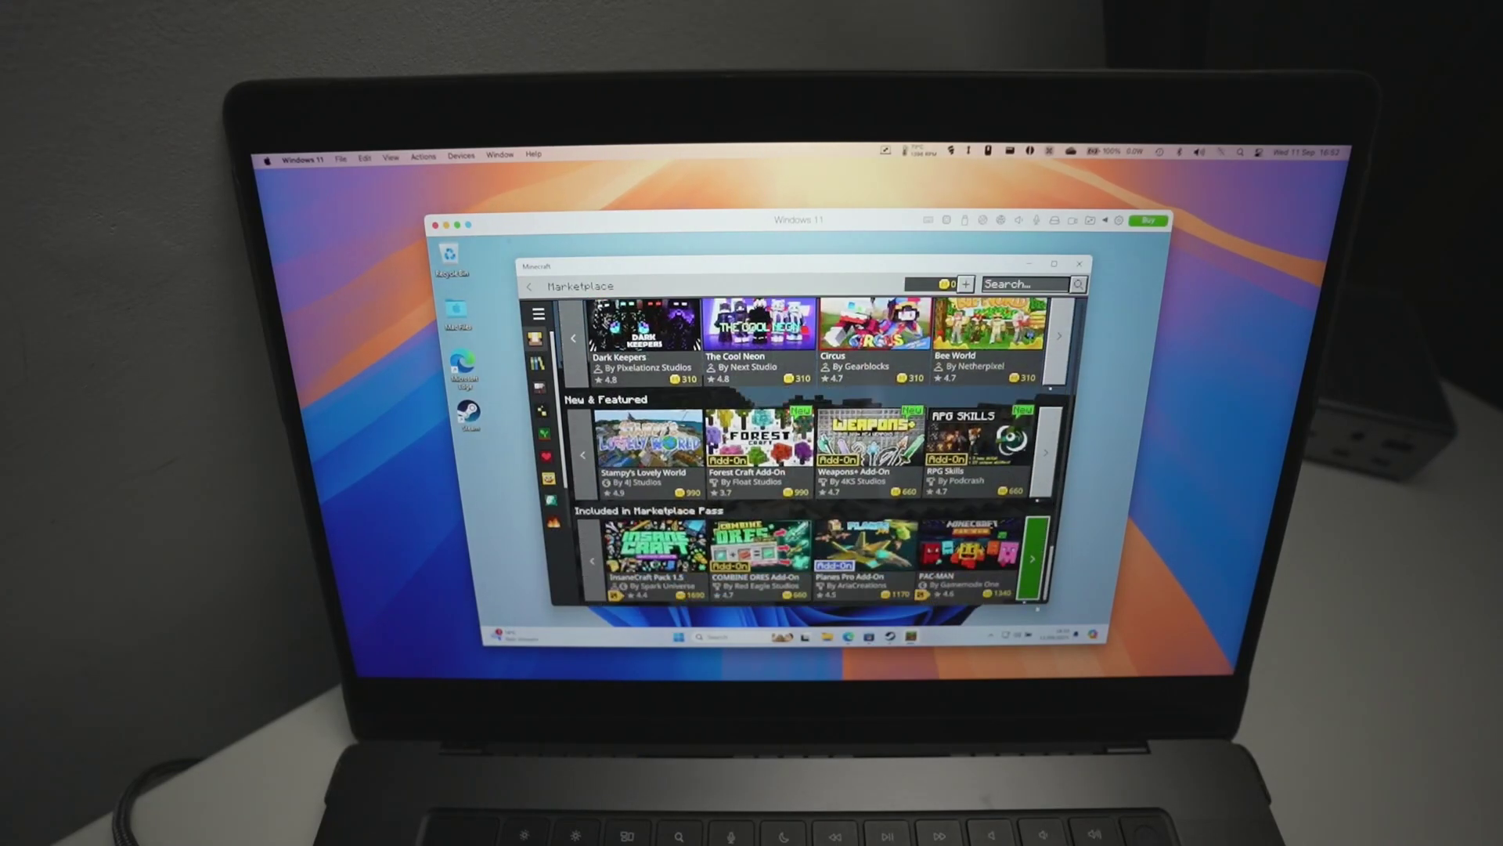
left_click(540, 411)
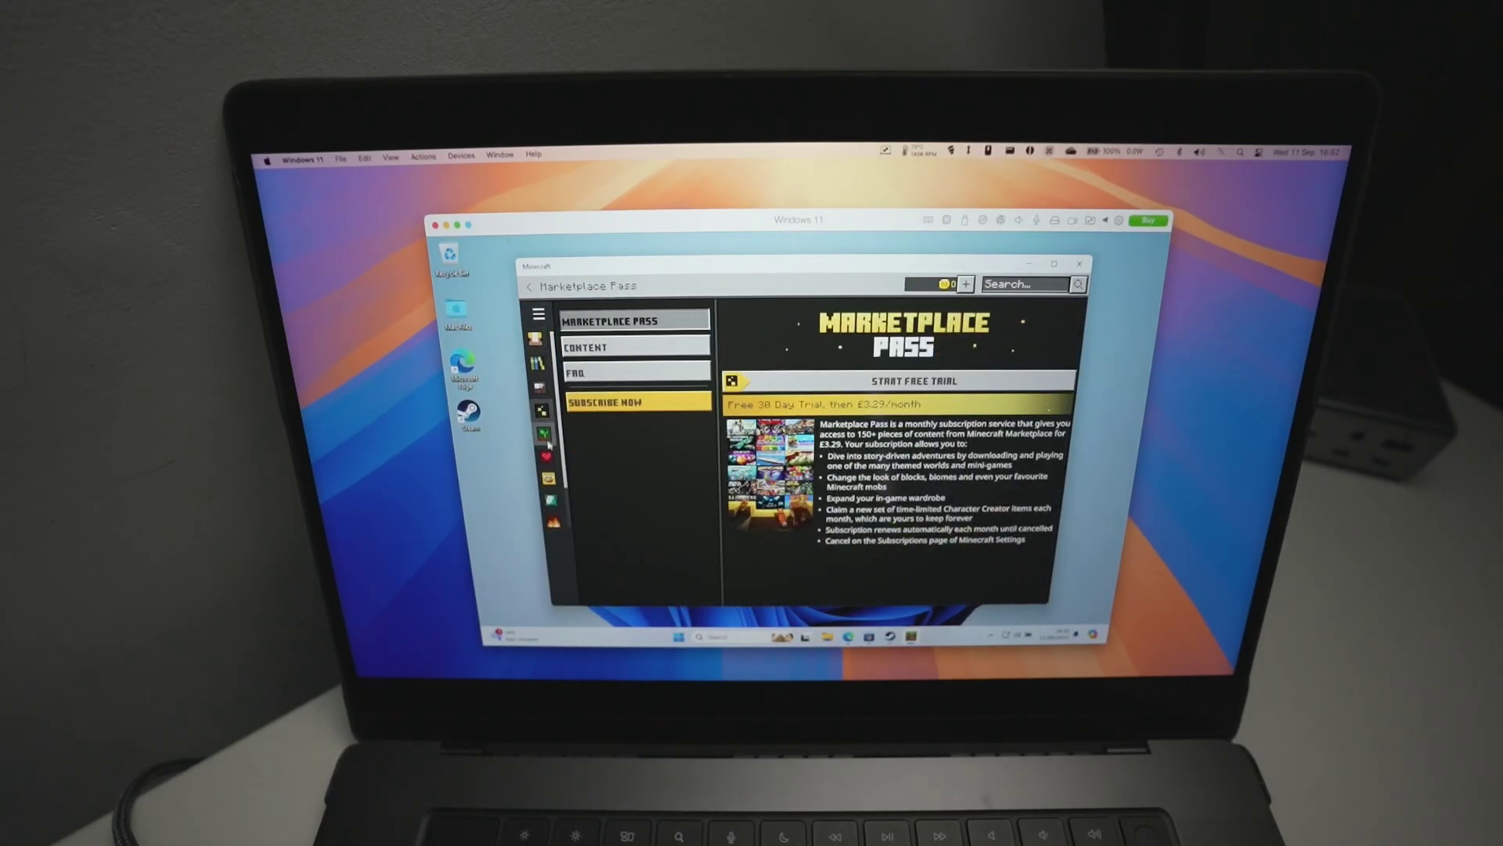
left_click(546, 437)
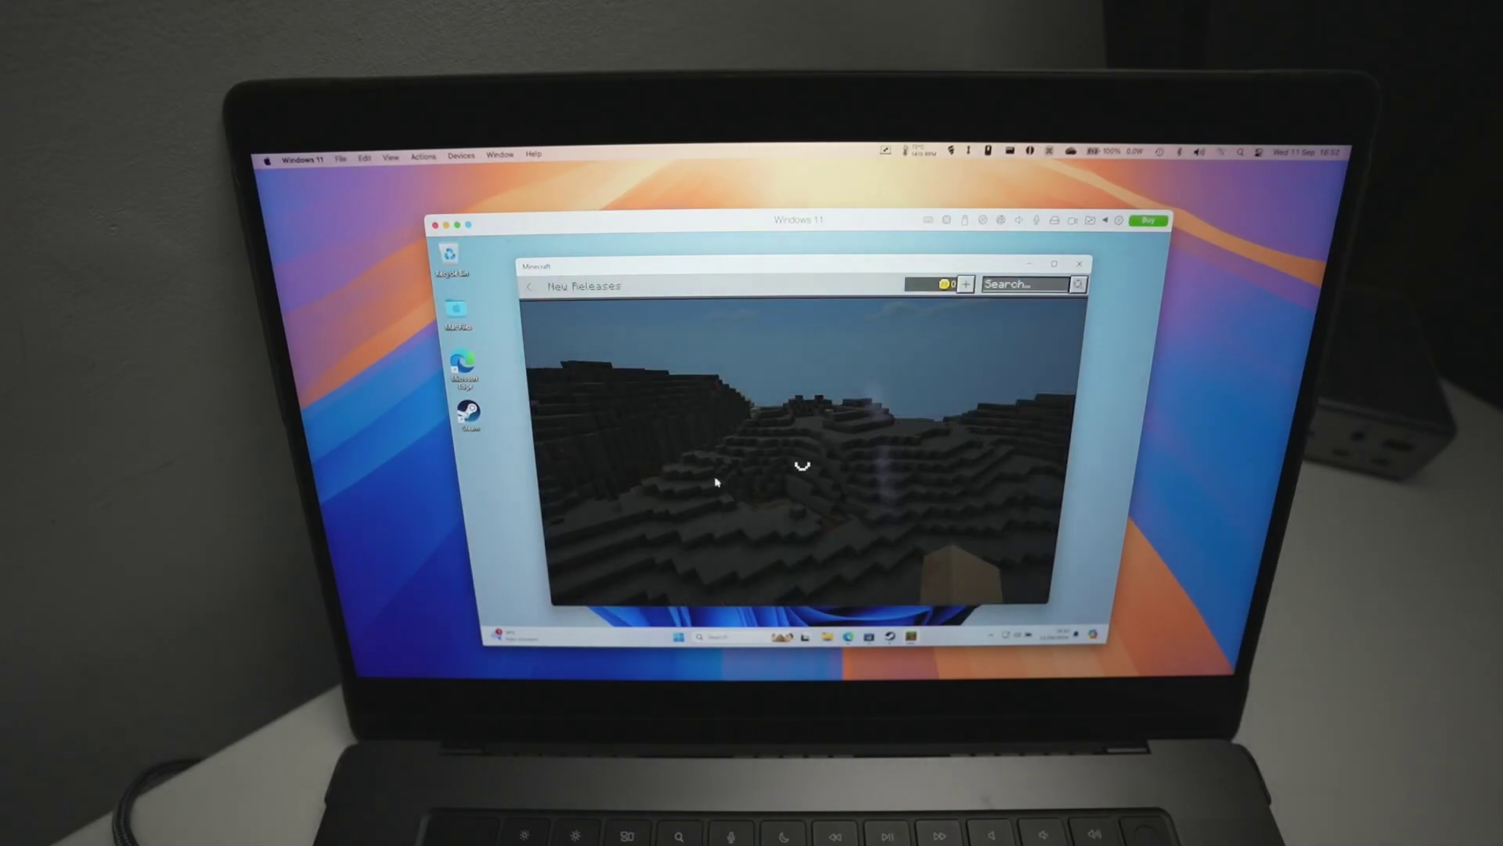
scroll(767, 548, "down", 10)
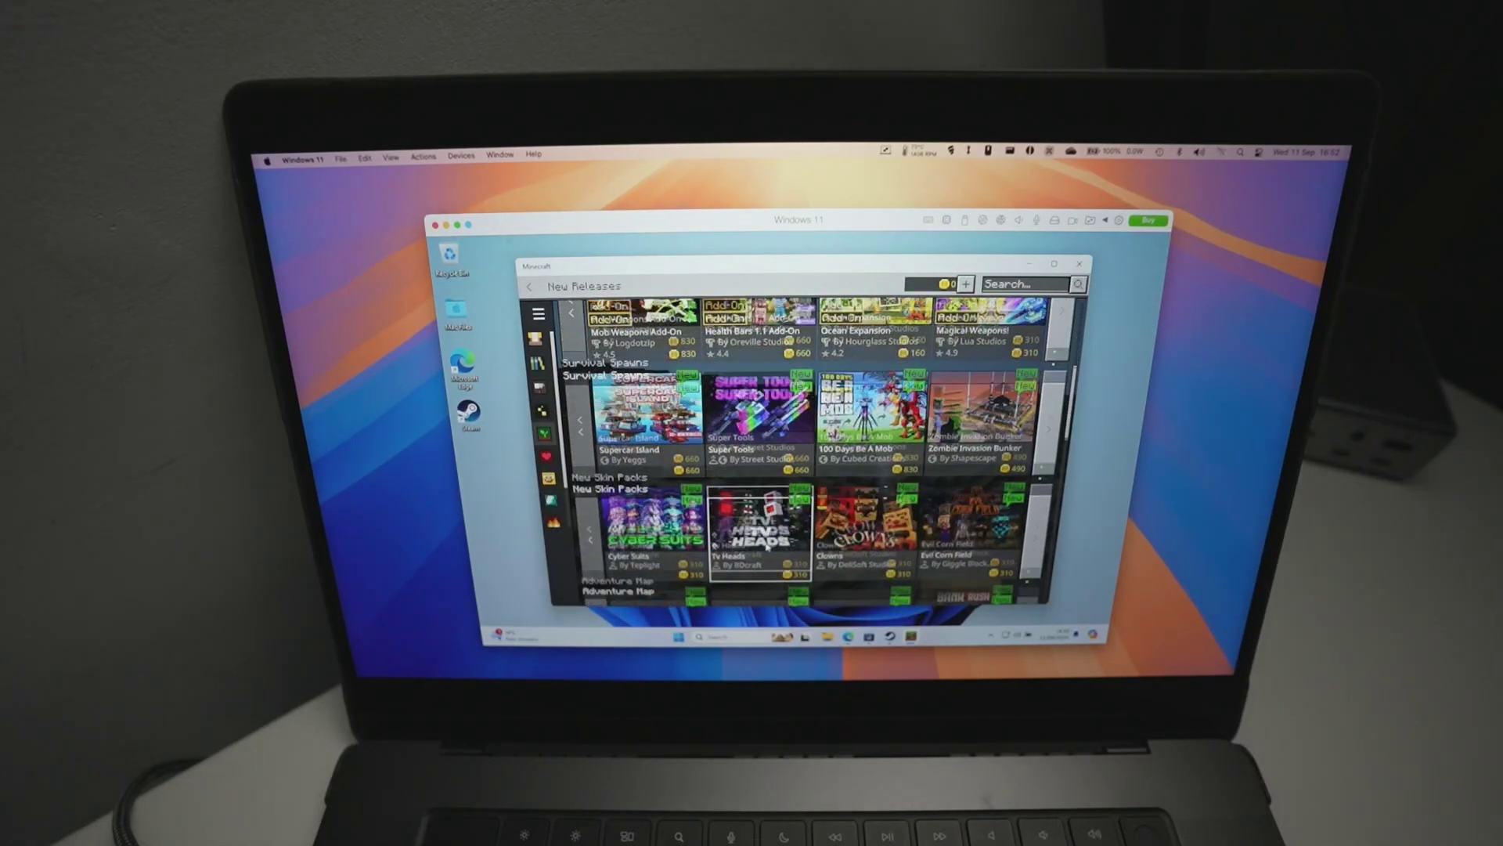
scroll(767, 546, "down", 5)
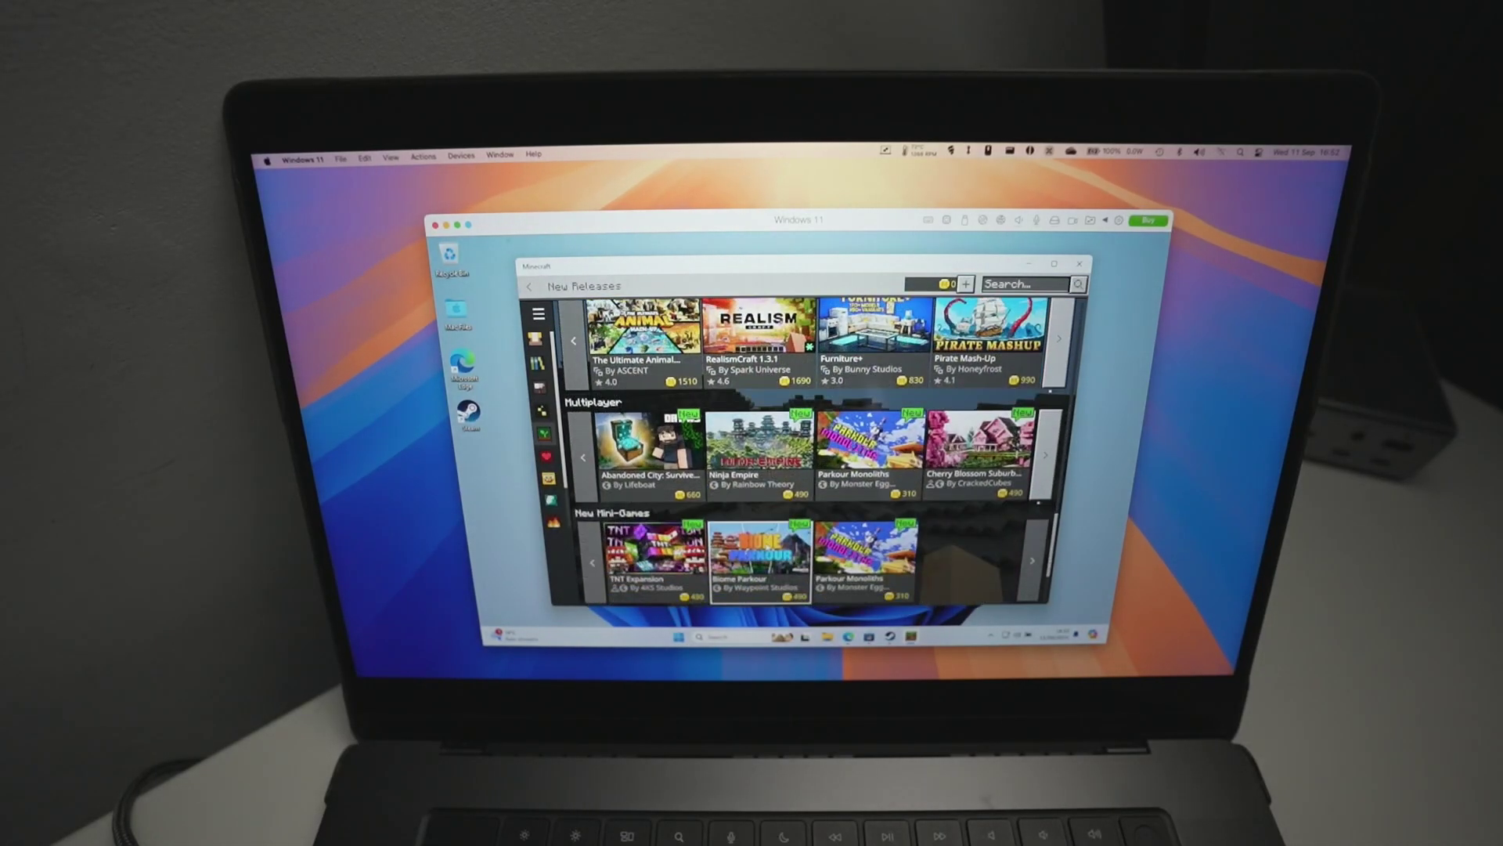
scroll(548, 383, "down", 2)
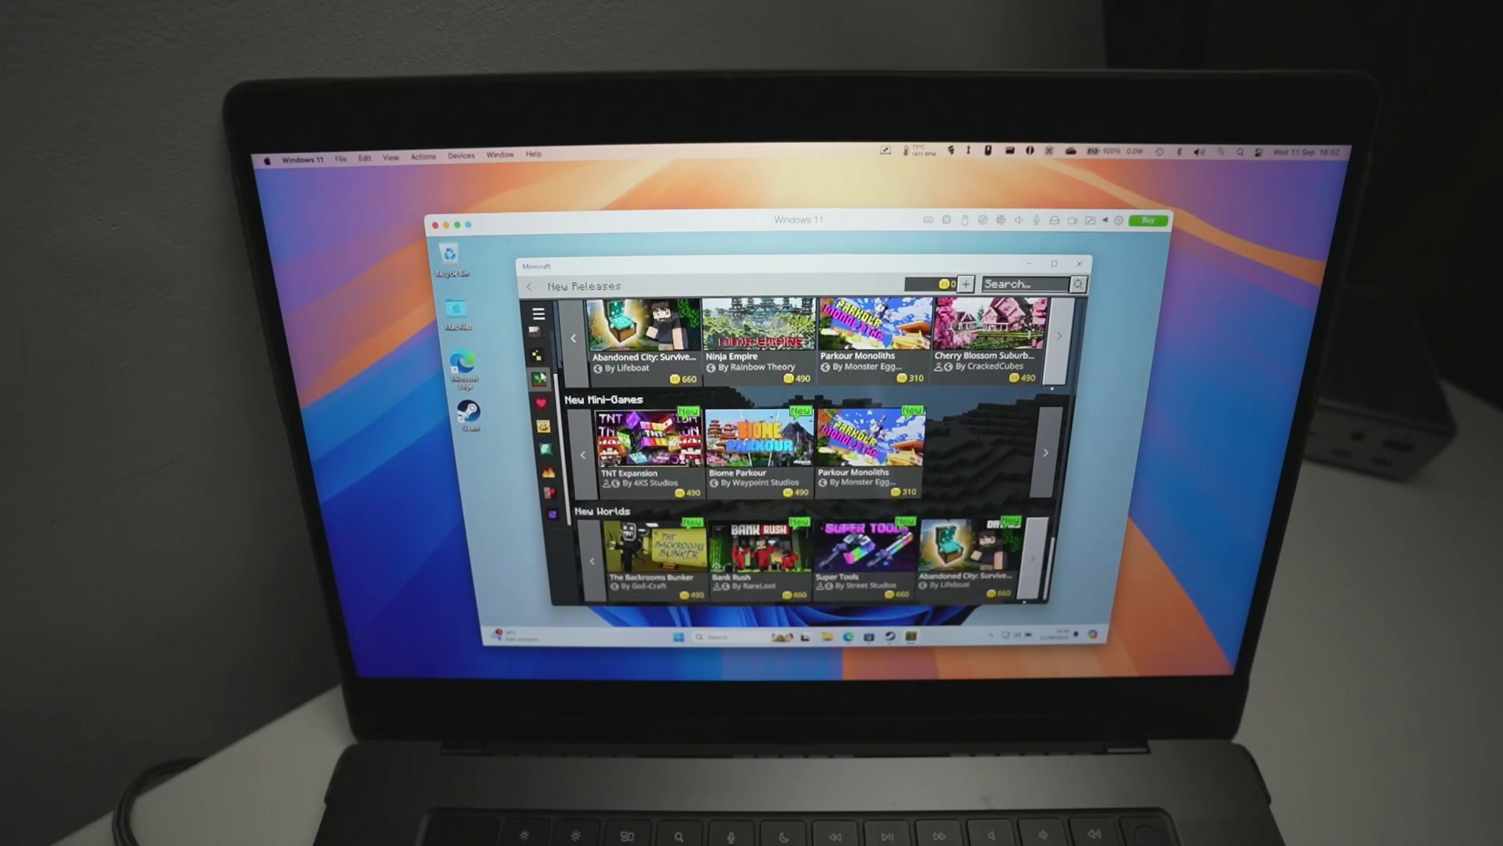
left_click(537, 357)
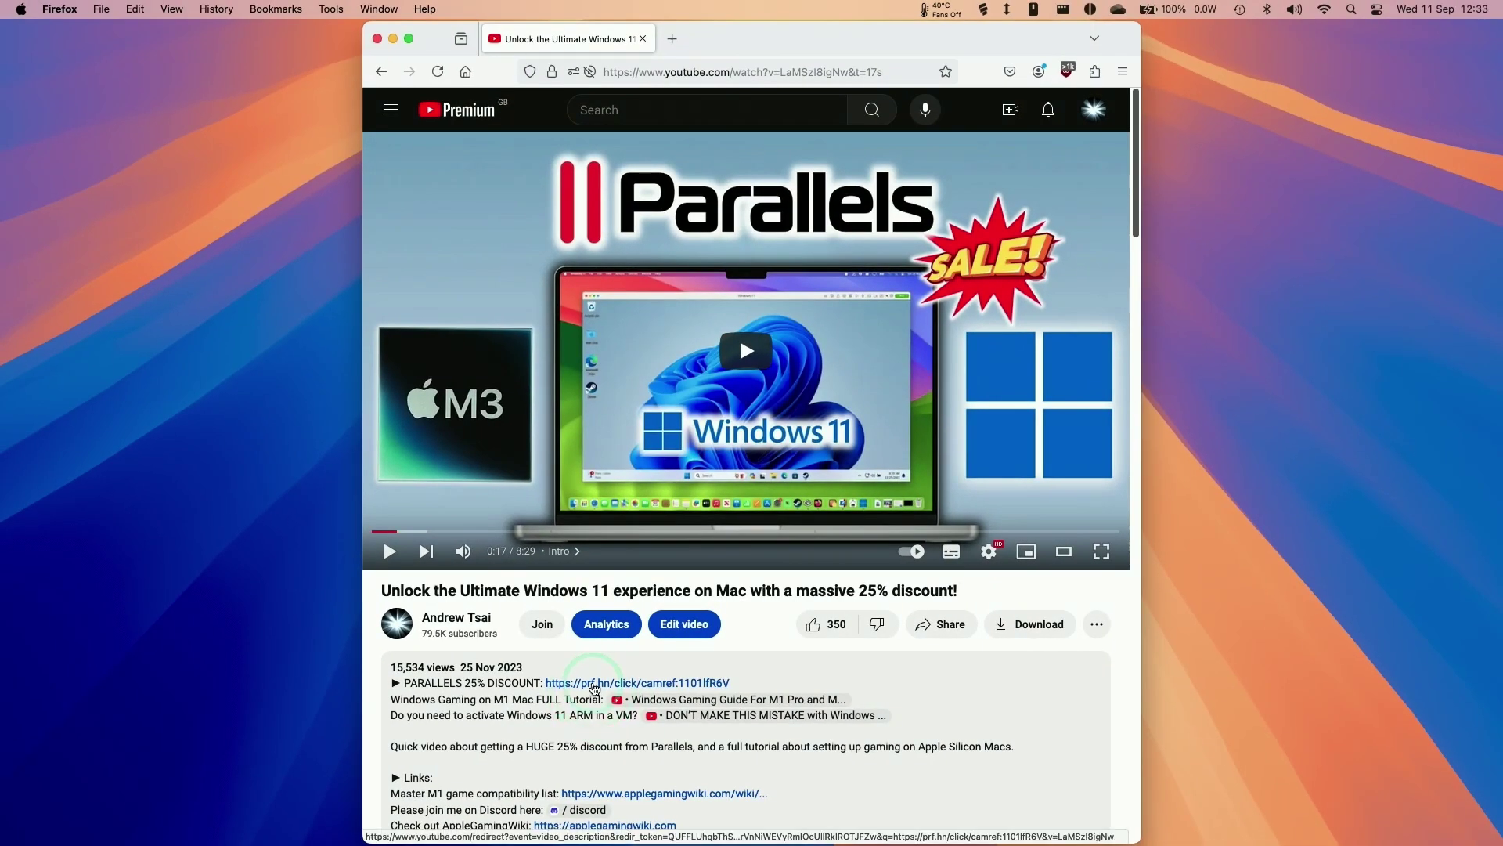
- Follow the 25% discount link to the Parallels buying page and compare Standard and Pro editions
left_click(595, 689)
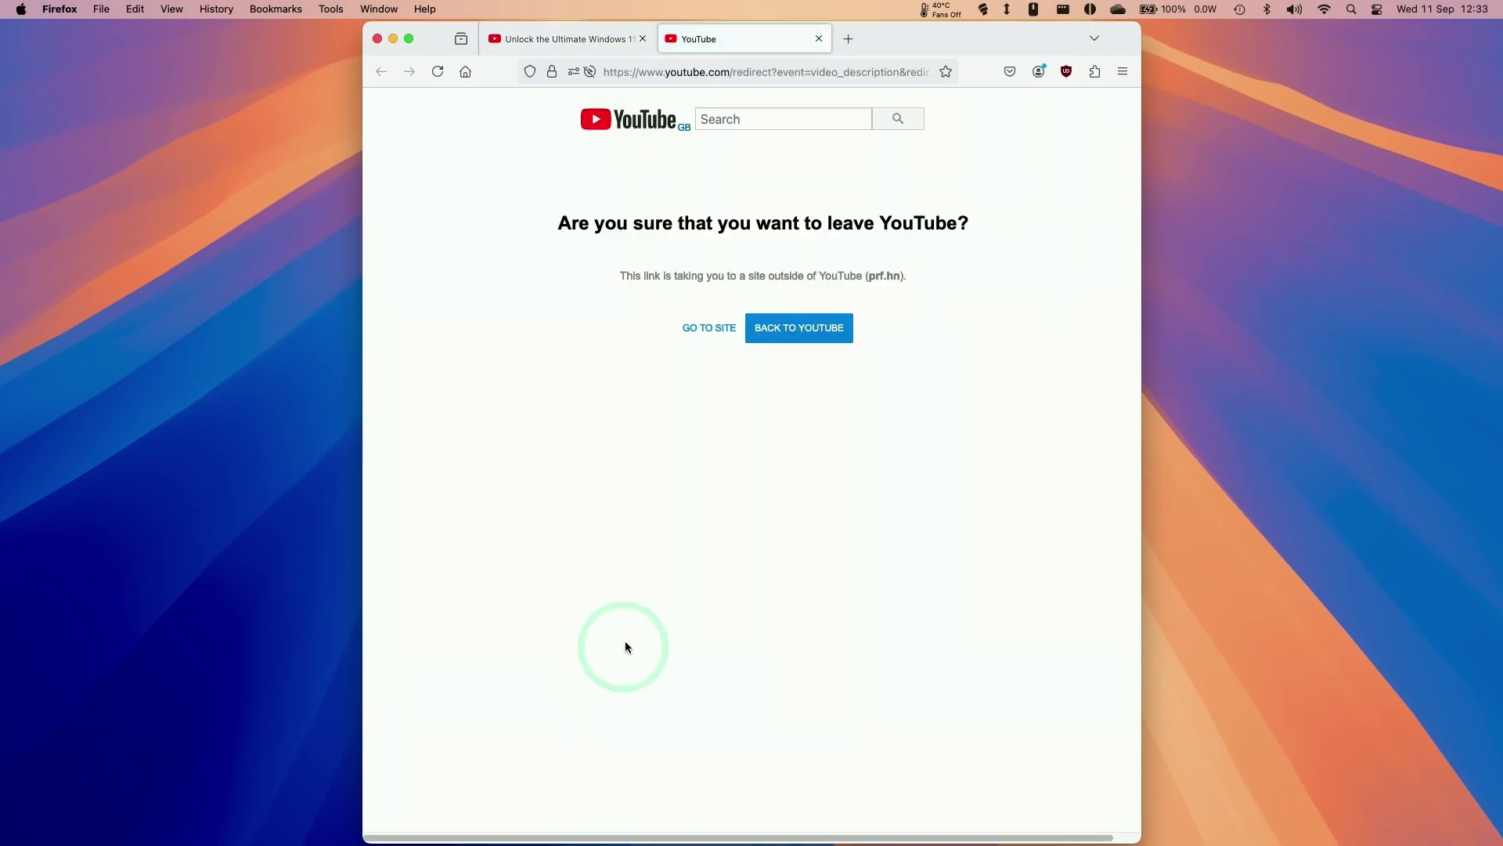
left_click(699, 332)
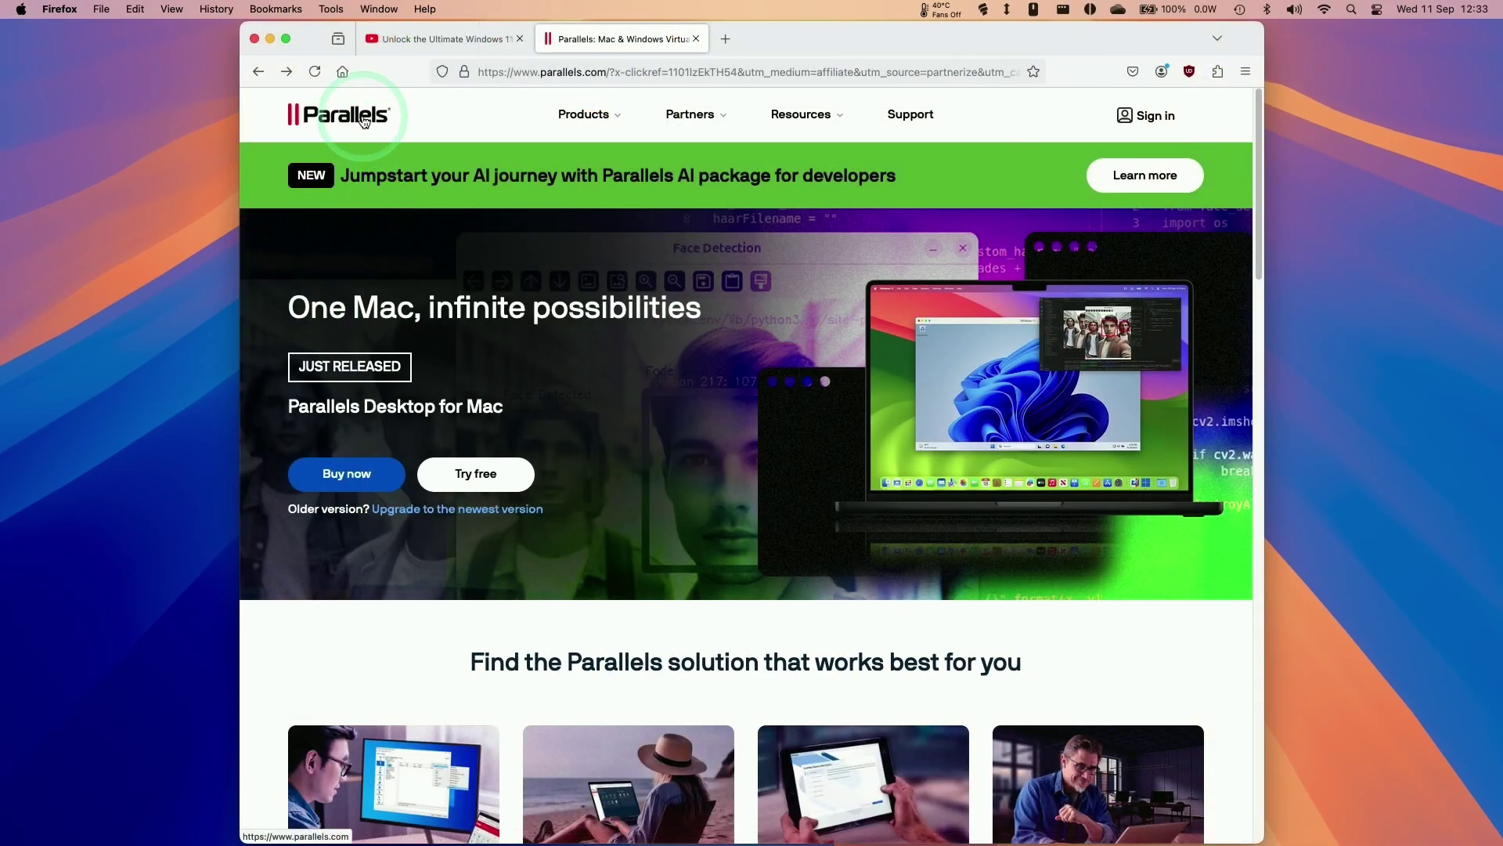
left_click(352, 487)
left_click_drag(1258, 152, 1258, 215)
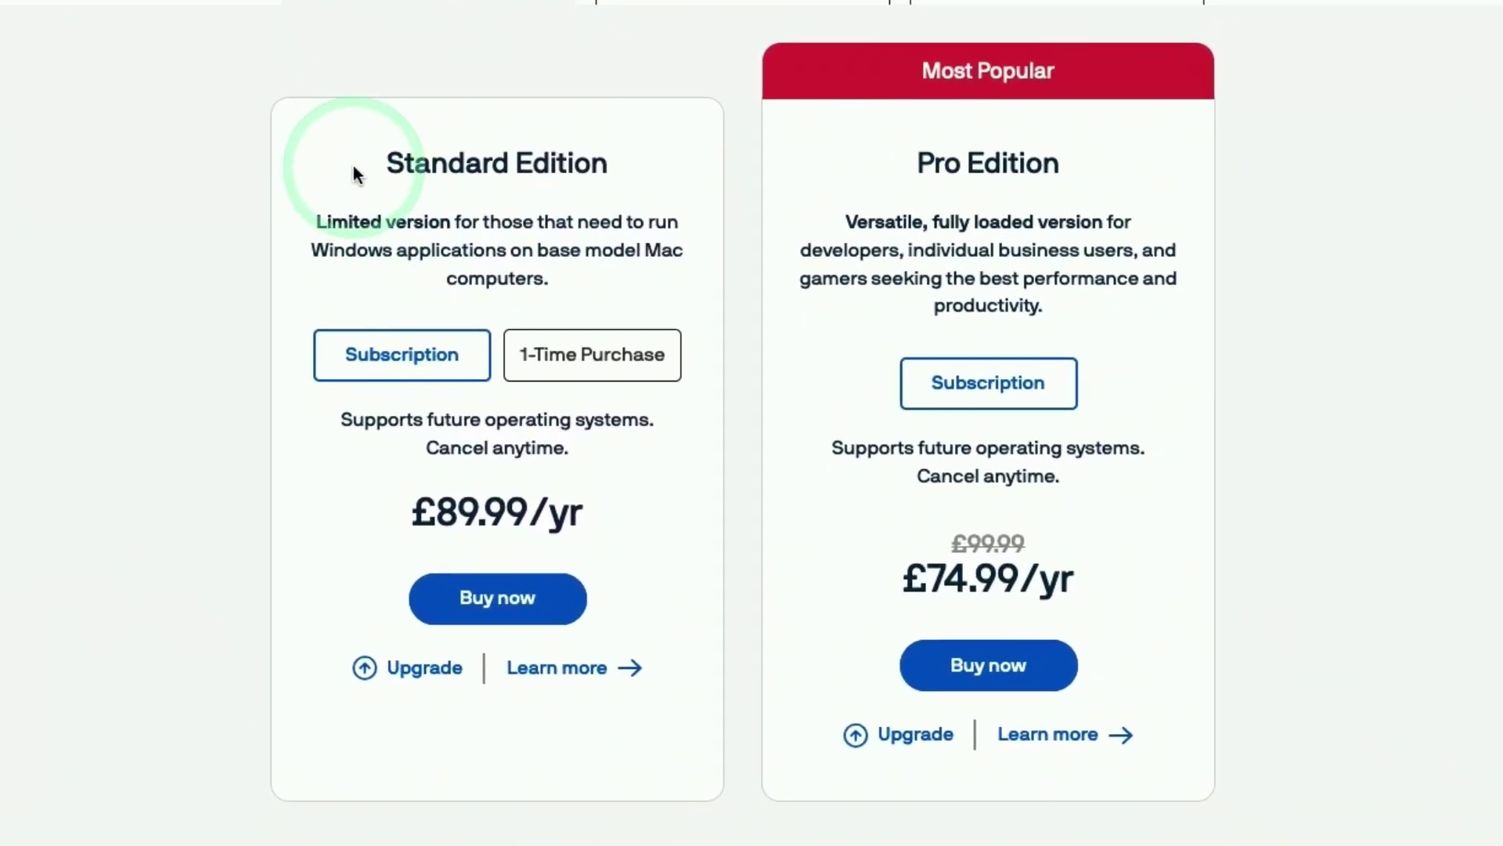
left_click_drag(354, 174, 638, 173)
left_click_drag(857, 160, 1248, 175)
left_click(1253, 176)
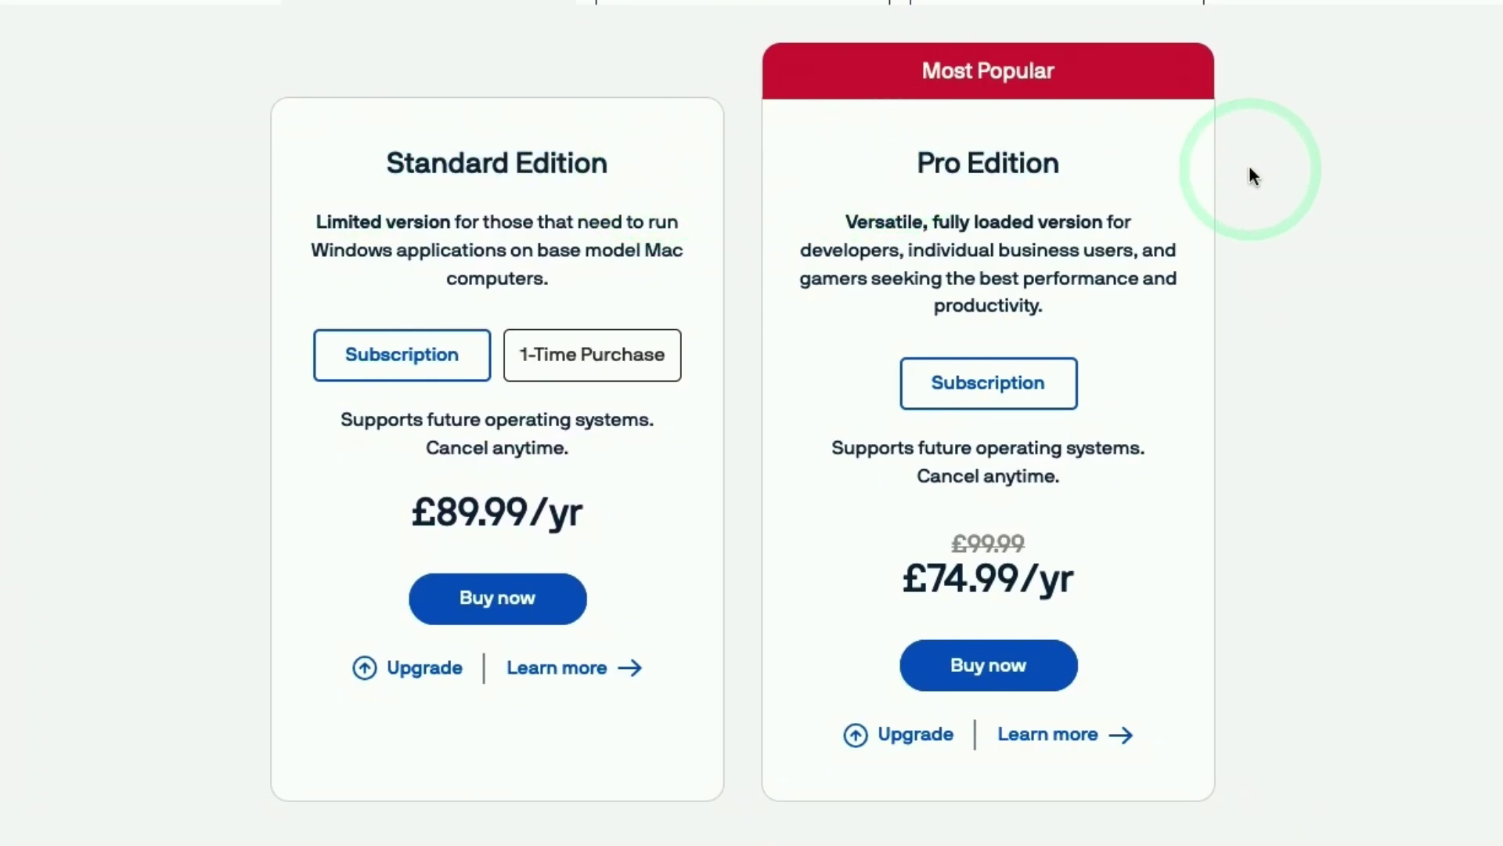
- Review the Pro Edition at £74.99/yr and buy it, noting the £25.00 saving
left_click_drag(886, 161, 1097, 325)
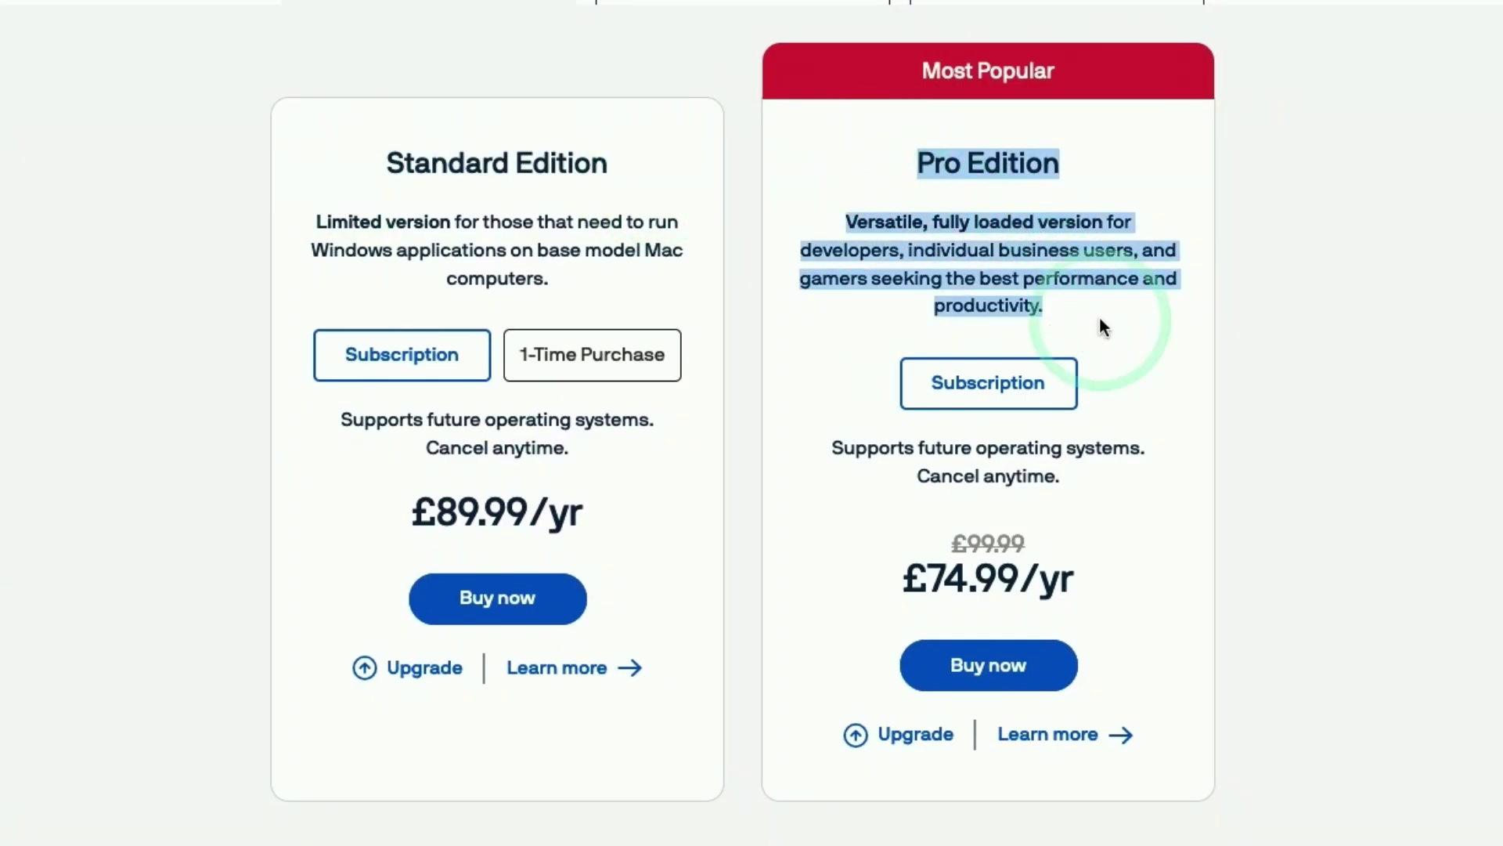
left_click(1100, 319)
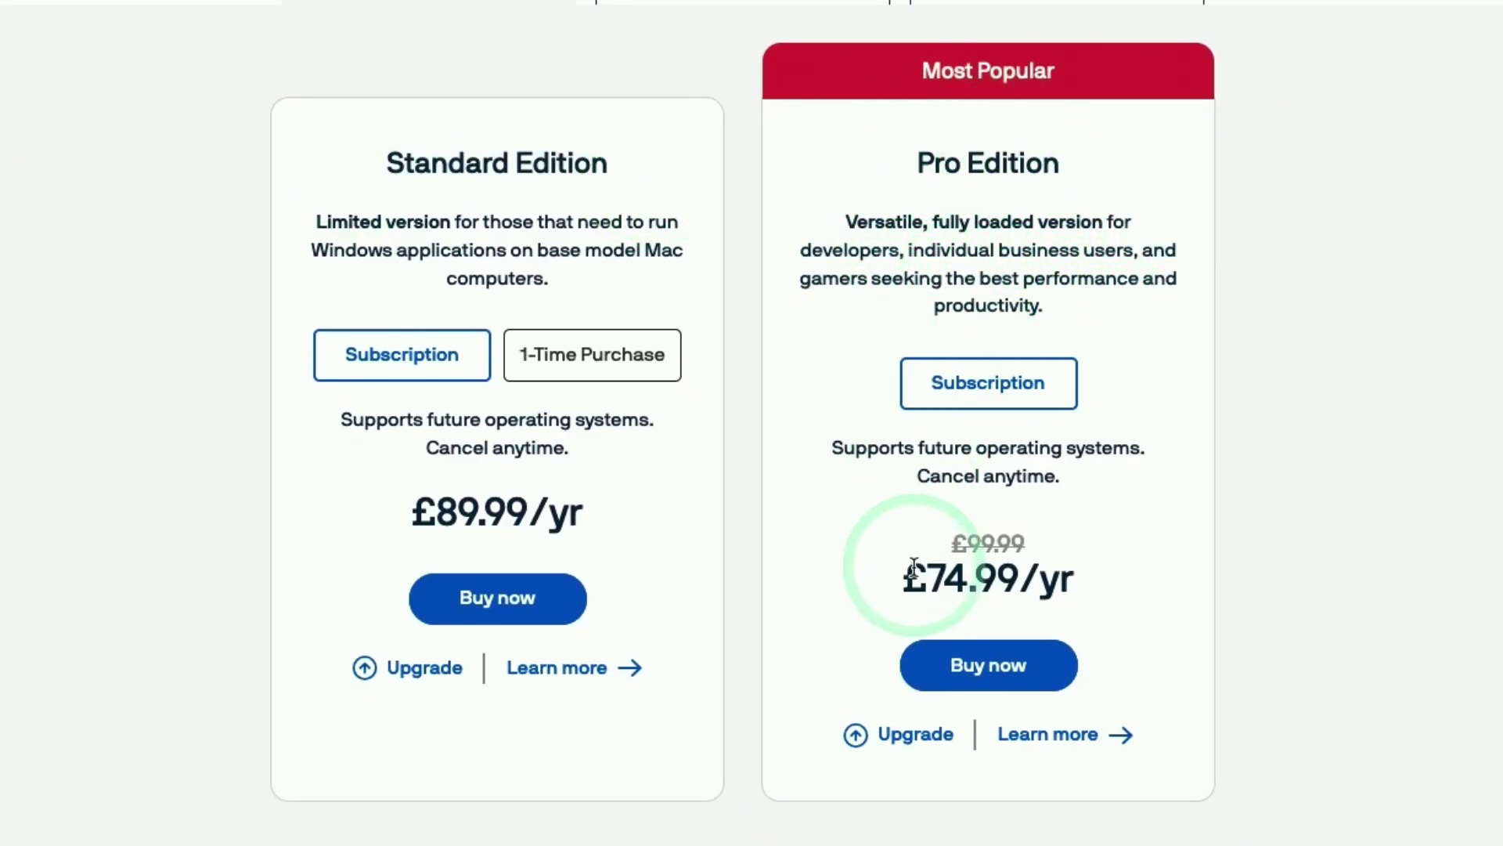
left_click_drag(906, 586, 1074, 581)
left_click(1074, 580)
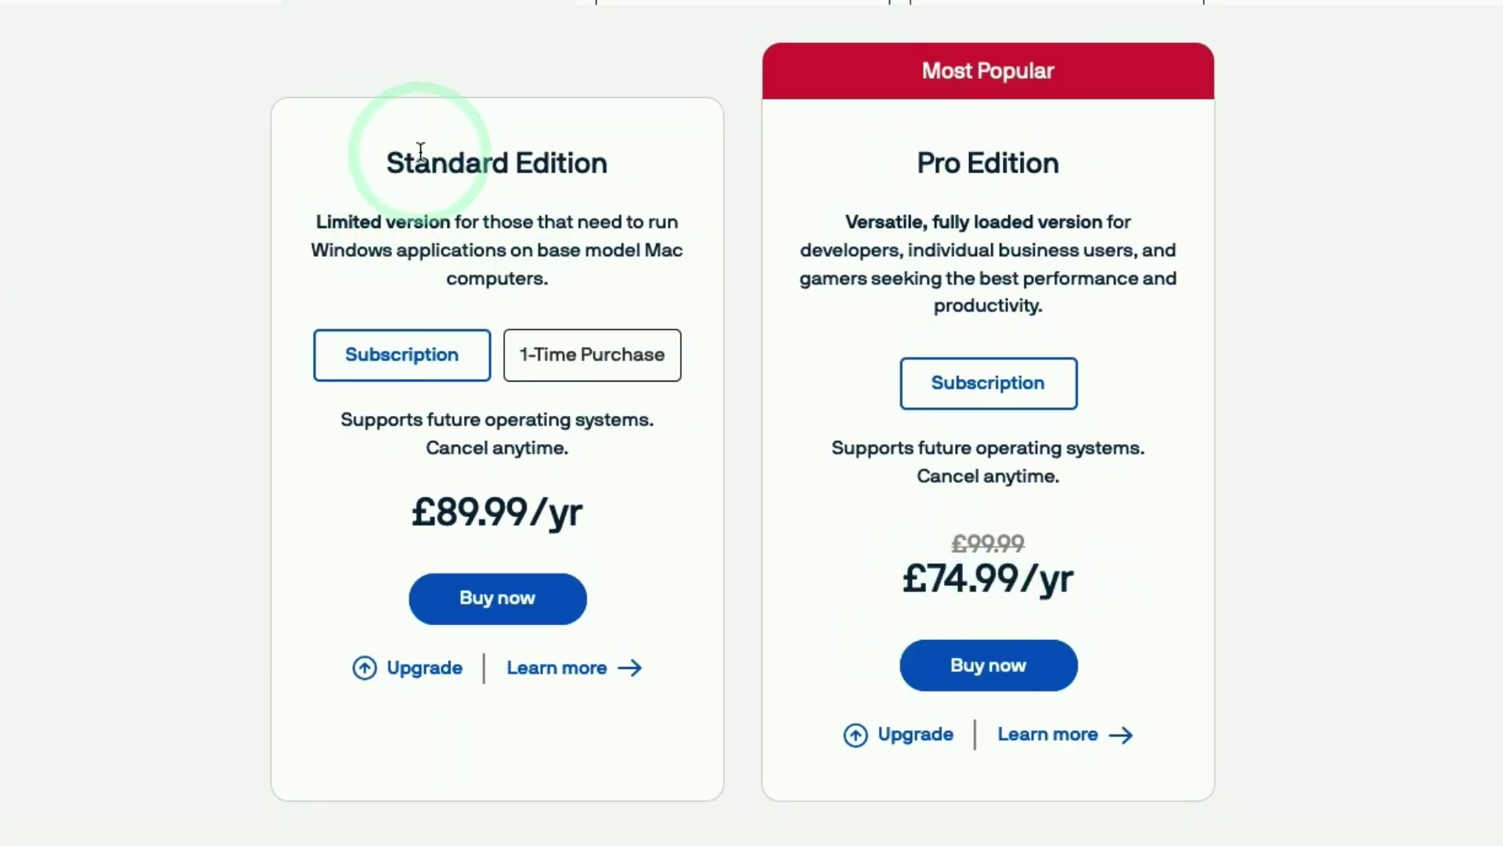
left_click_drag(904, 589, 1069, 578)
left_click(891, 578)
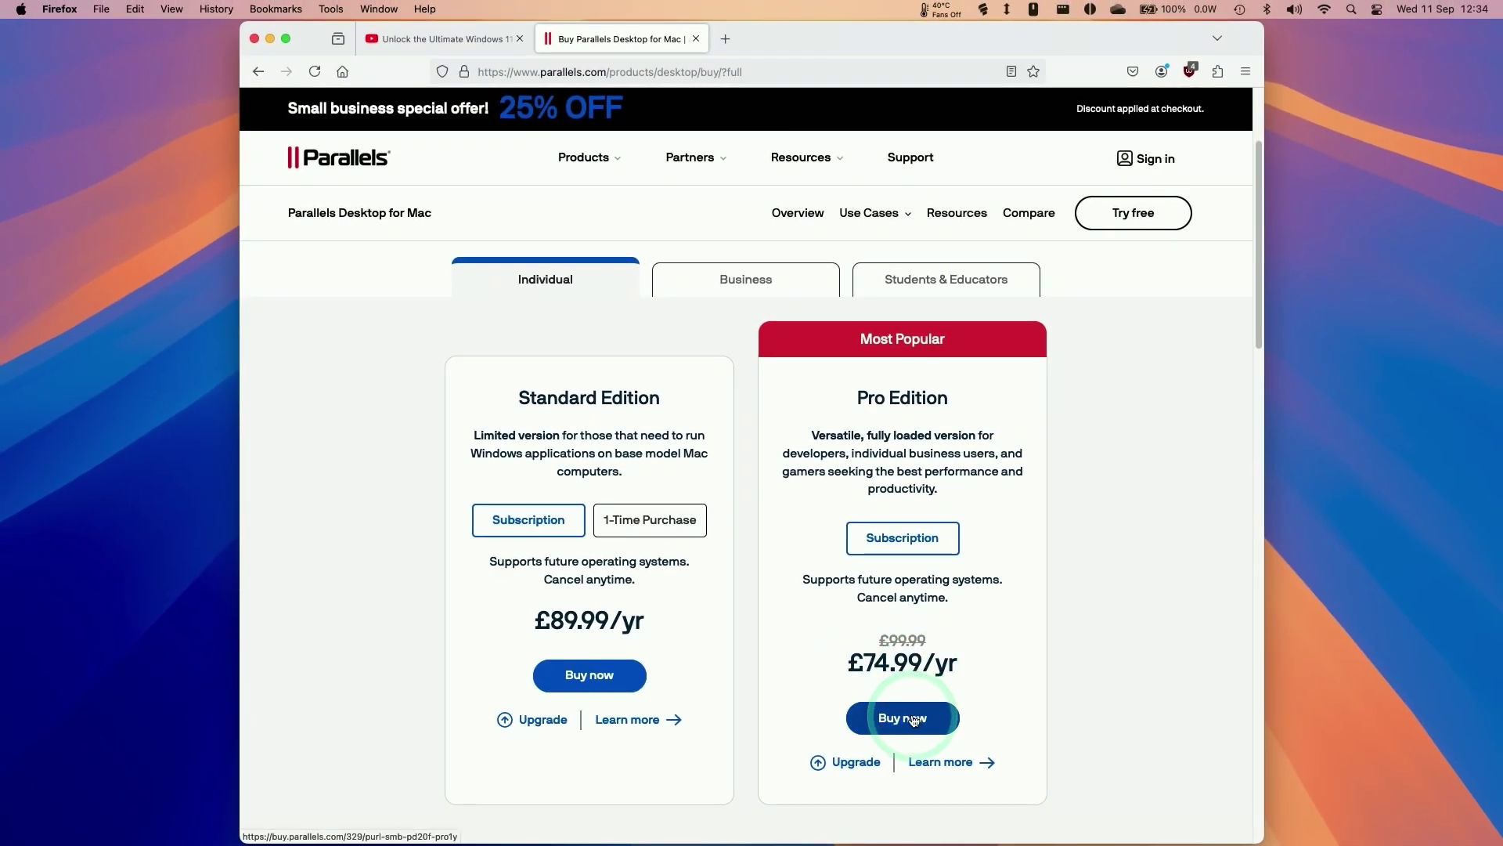
left_click(913, 719)
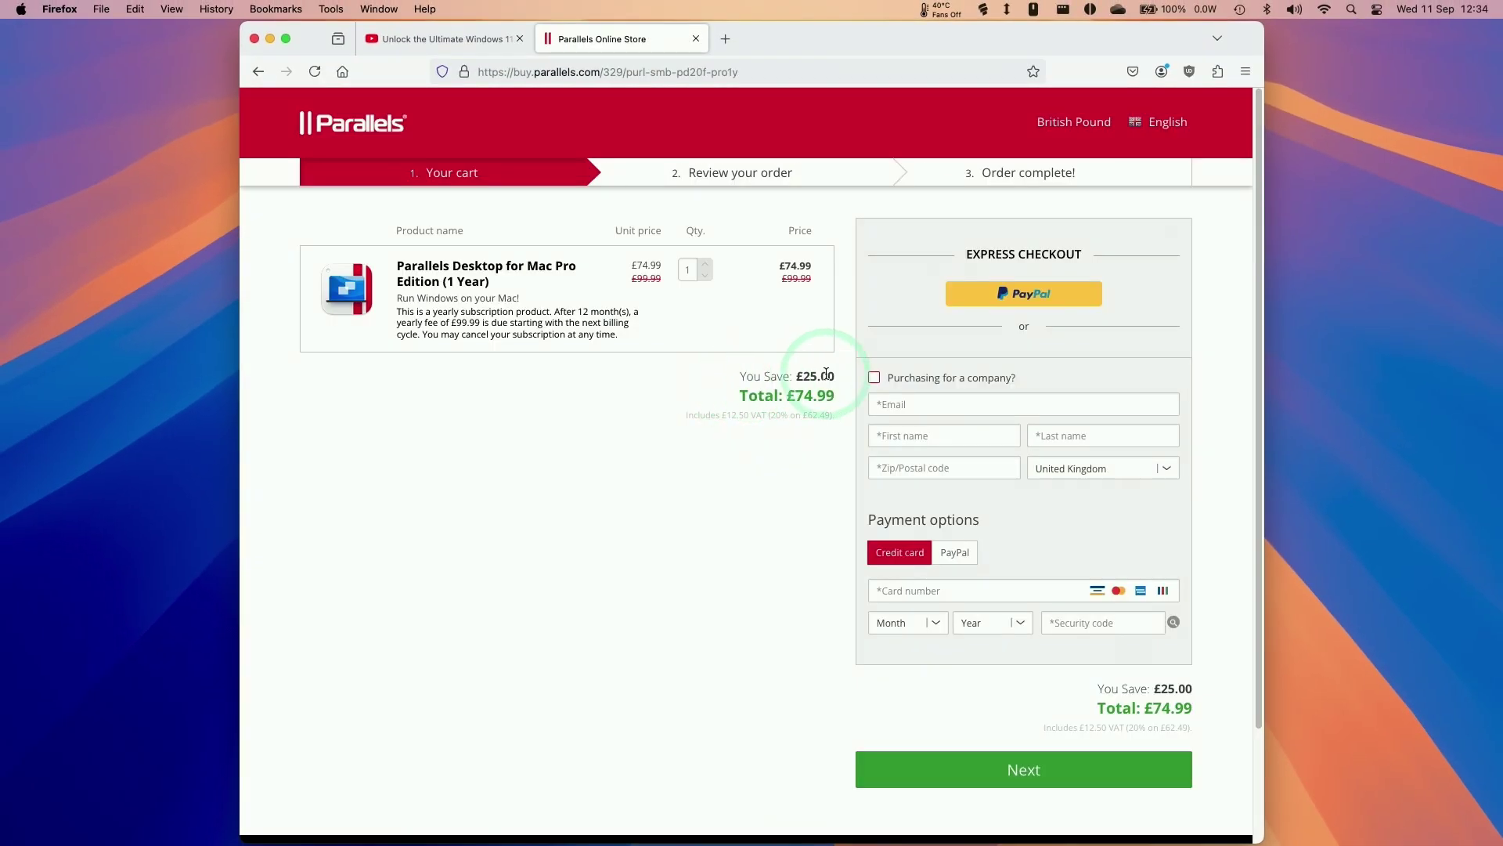
left_click_drag(837, 377, 796, 376)
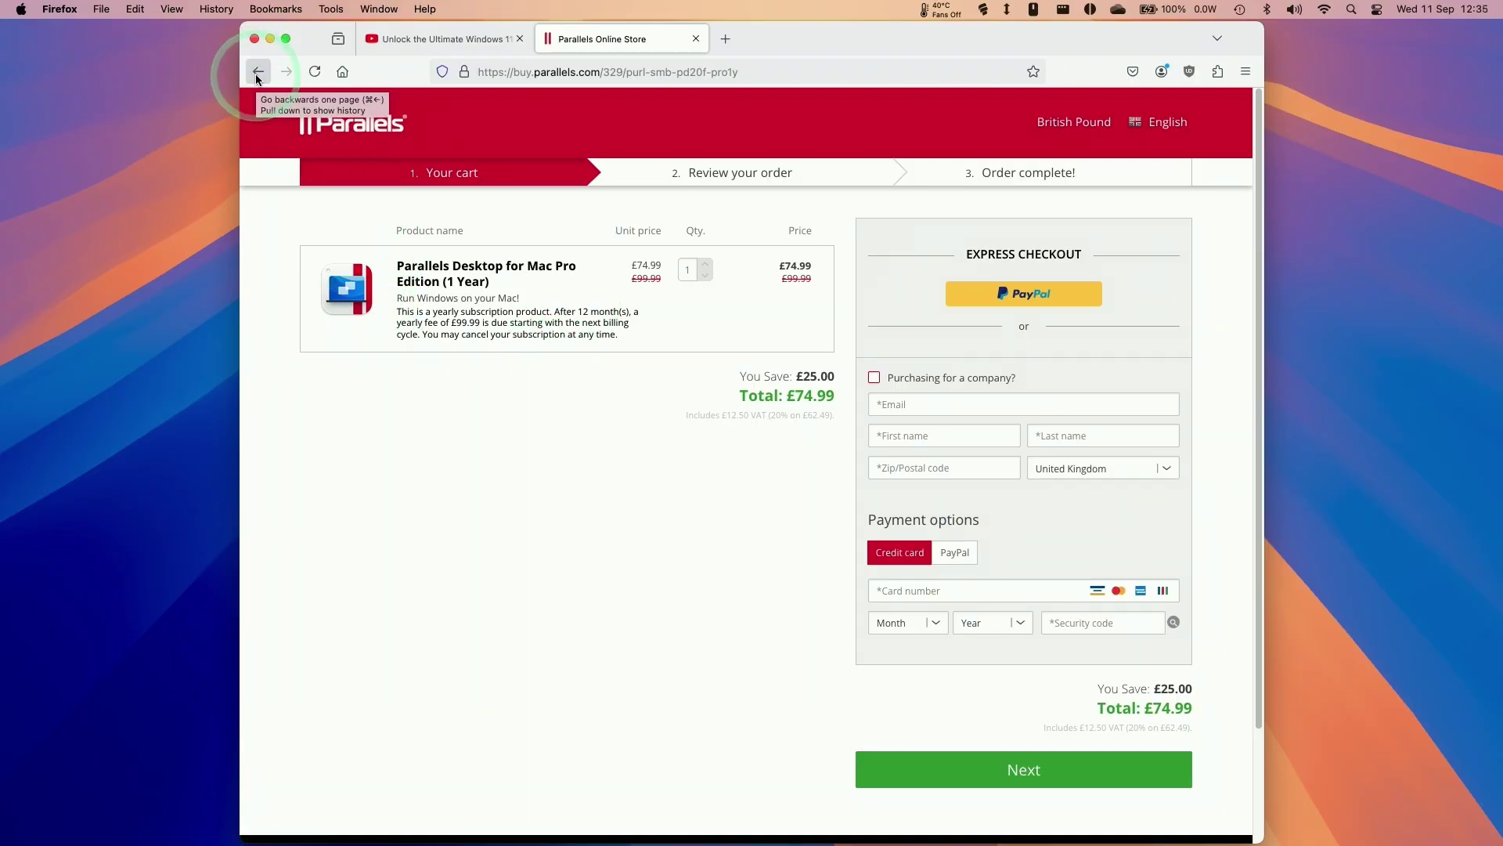
- Go from the Parallels home page to the free trial download page
left_click(258, 72)
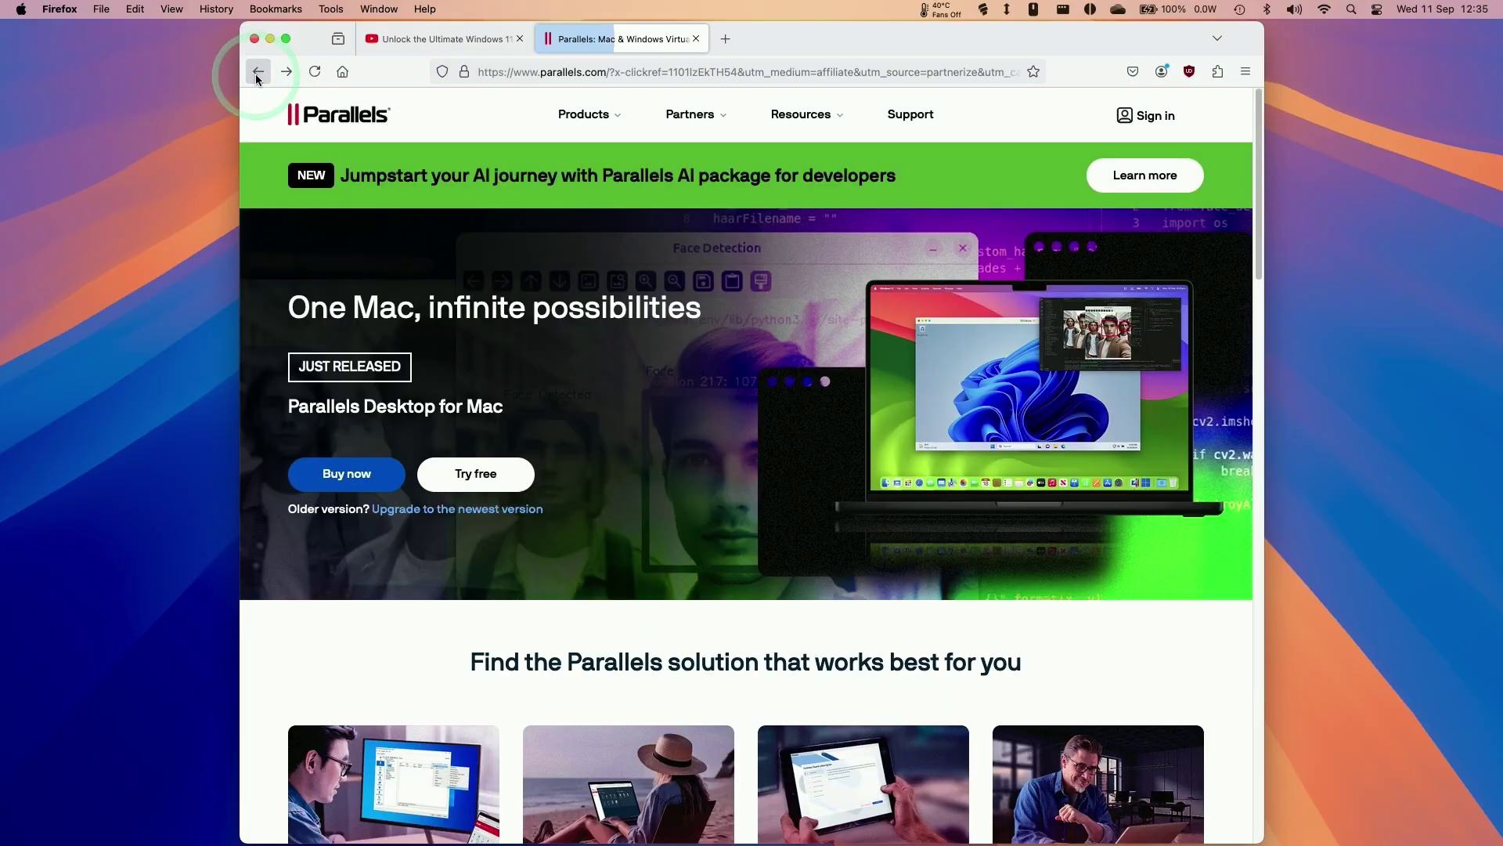
left_click(472, 479)
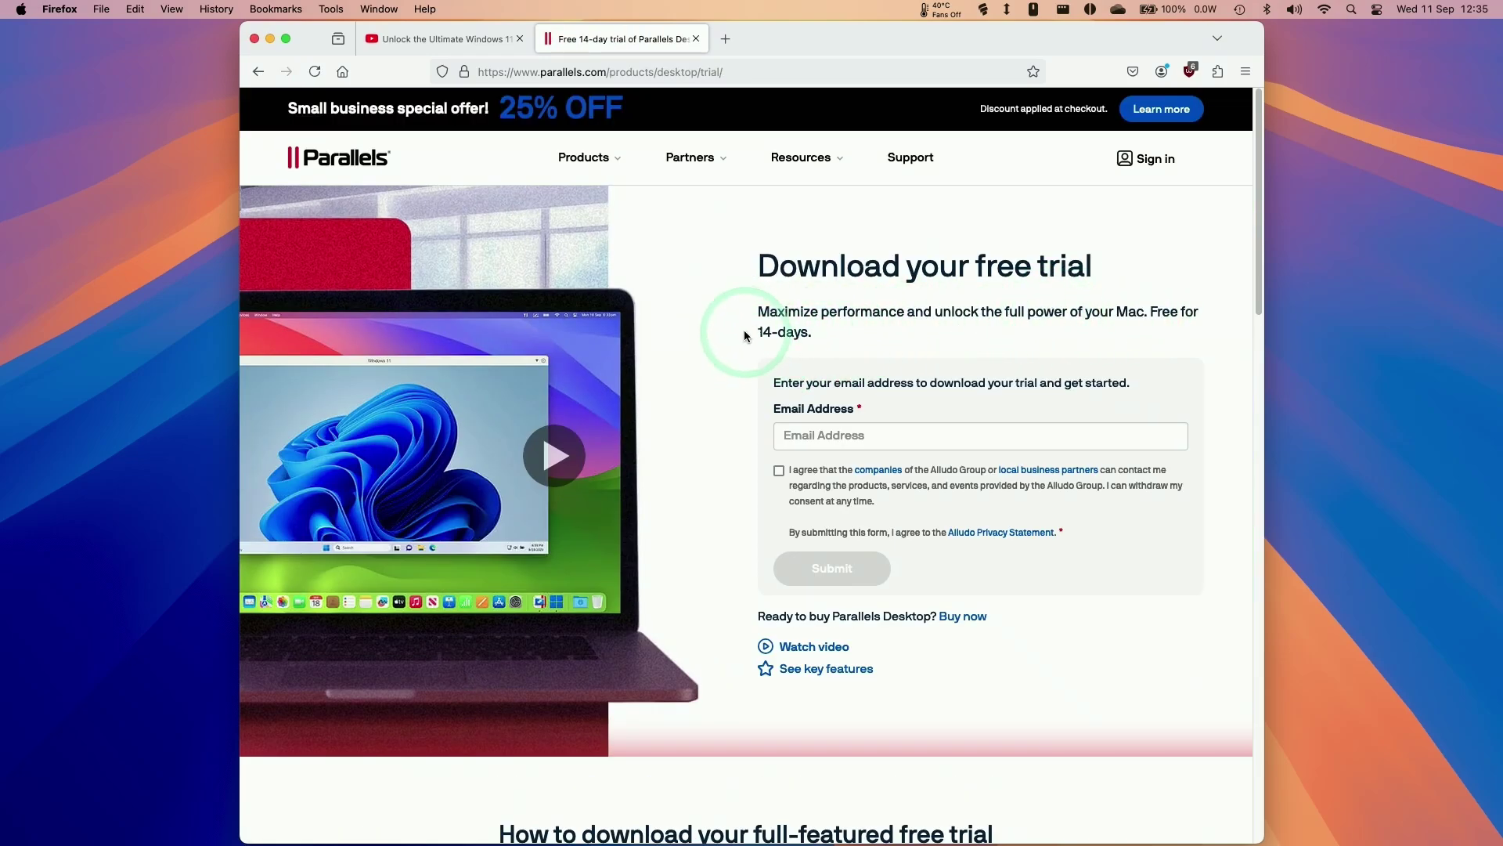
left_click(755, 332)
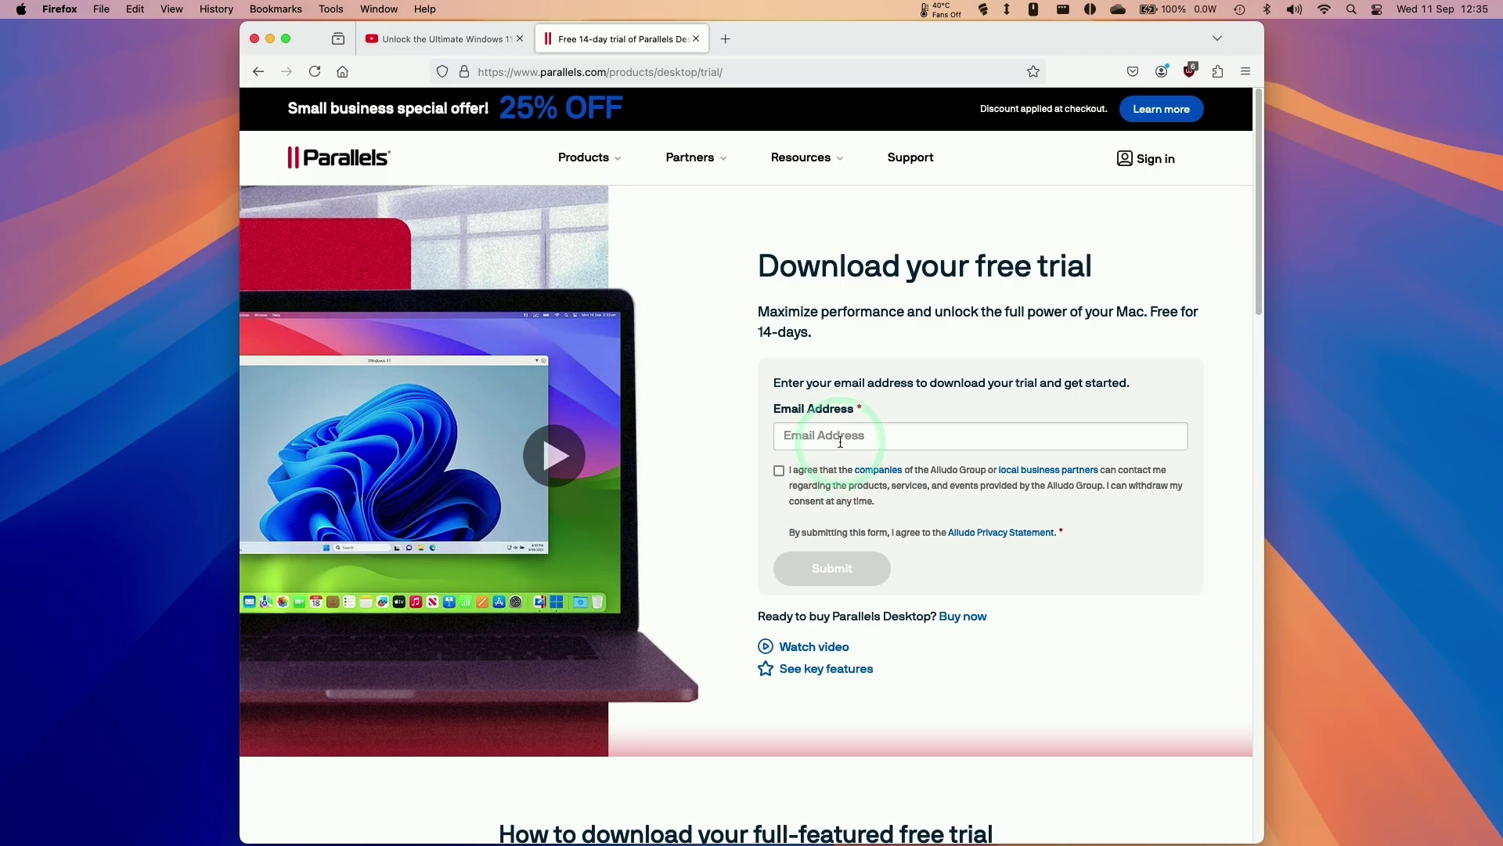
left_click(786, 479)
left_click(834, 576)
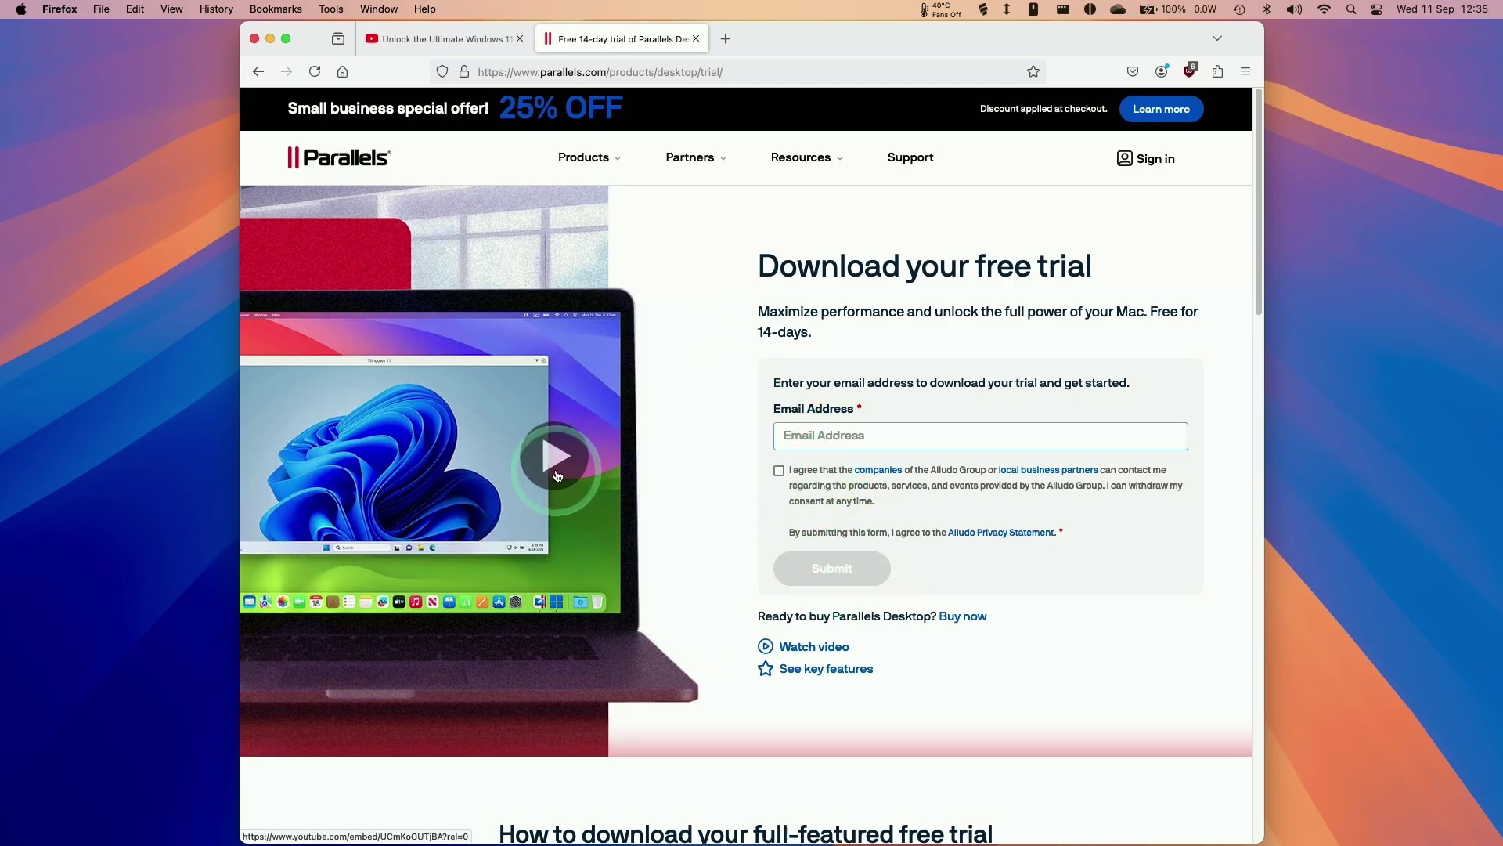
left_click(525, 465)
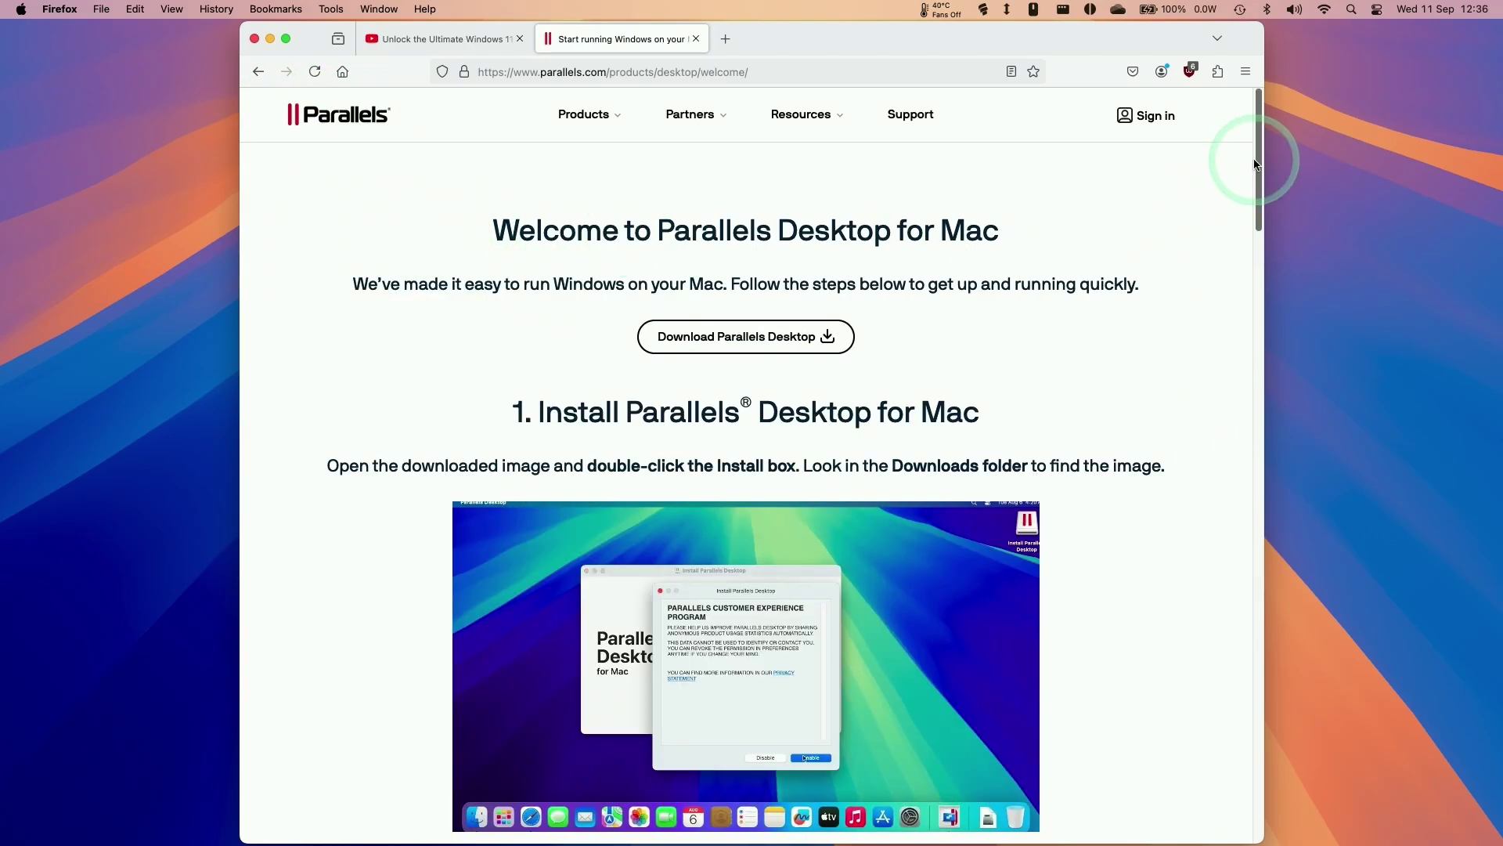
- Download Install Parallels Desktop.dmg and close Firefox once it finishes
left_click(689, 340)
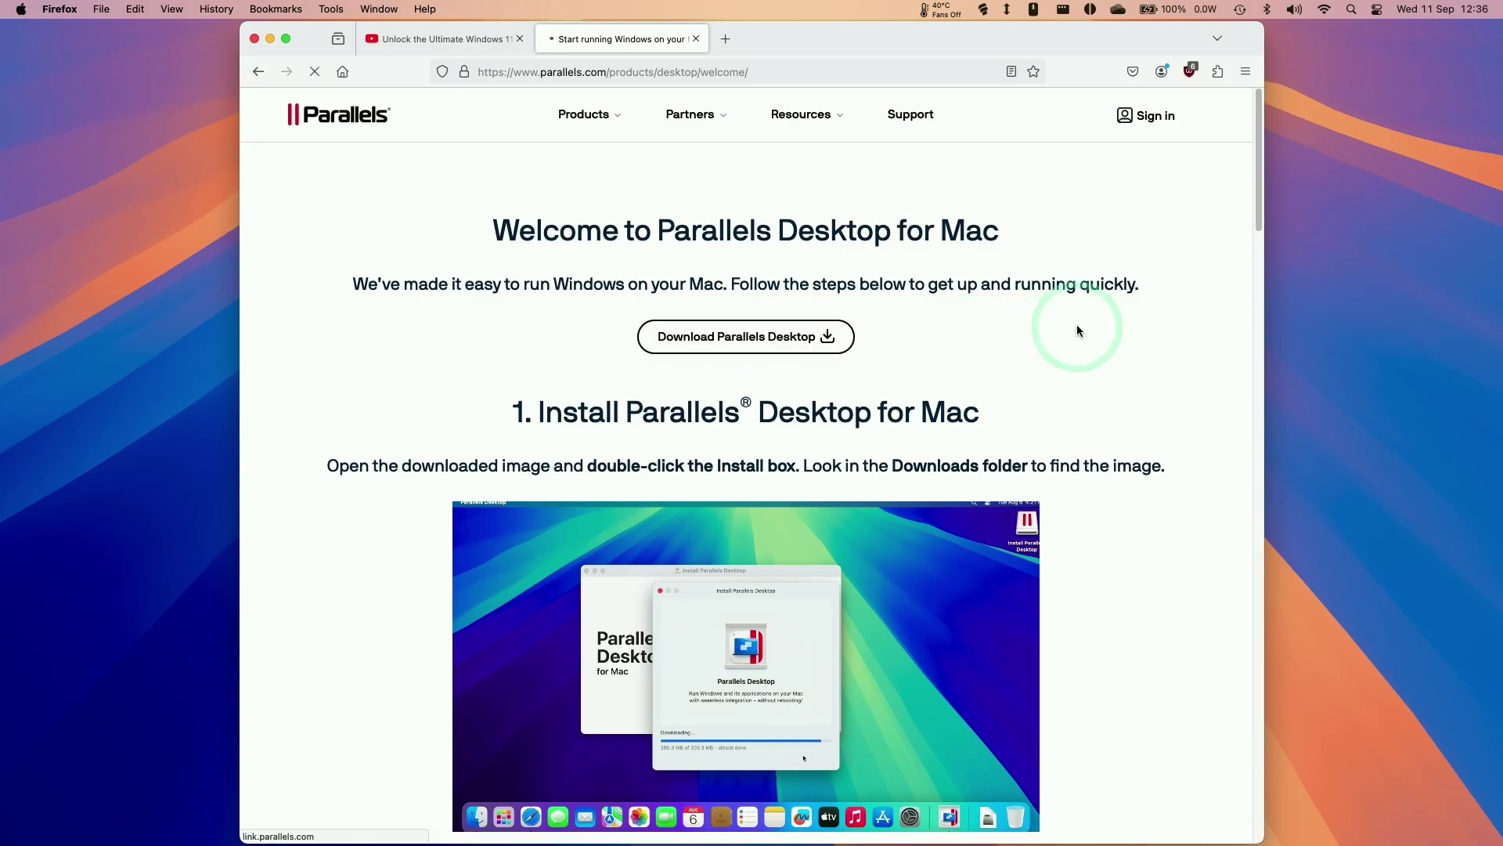
left_click(979, 332)
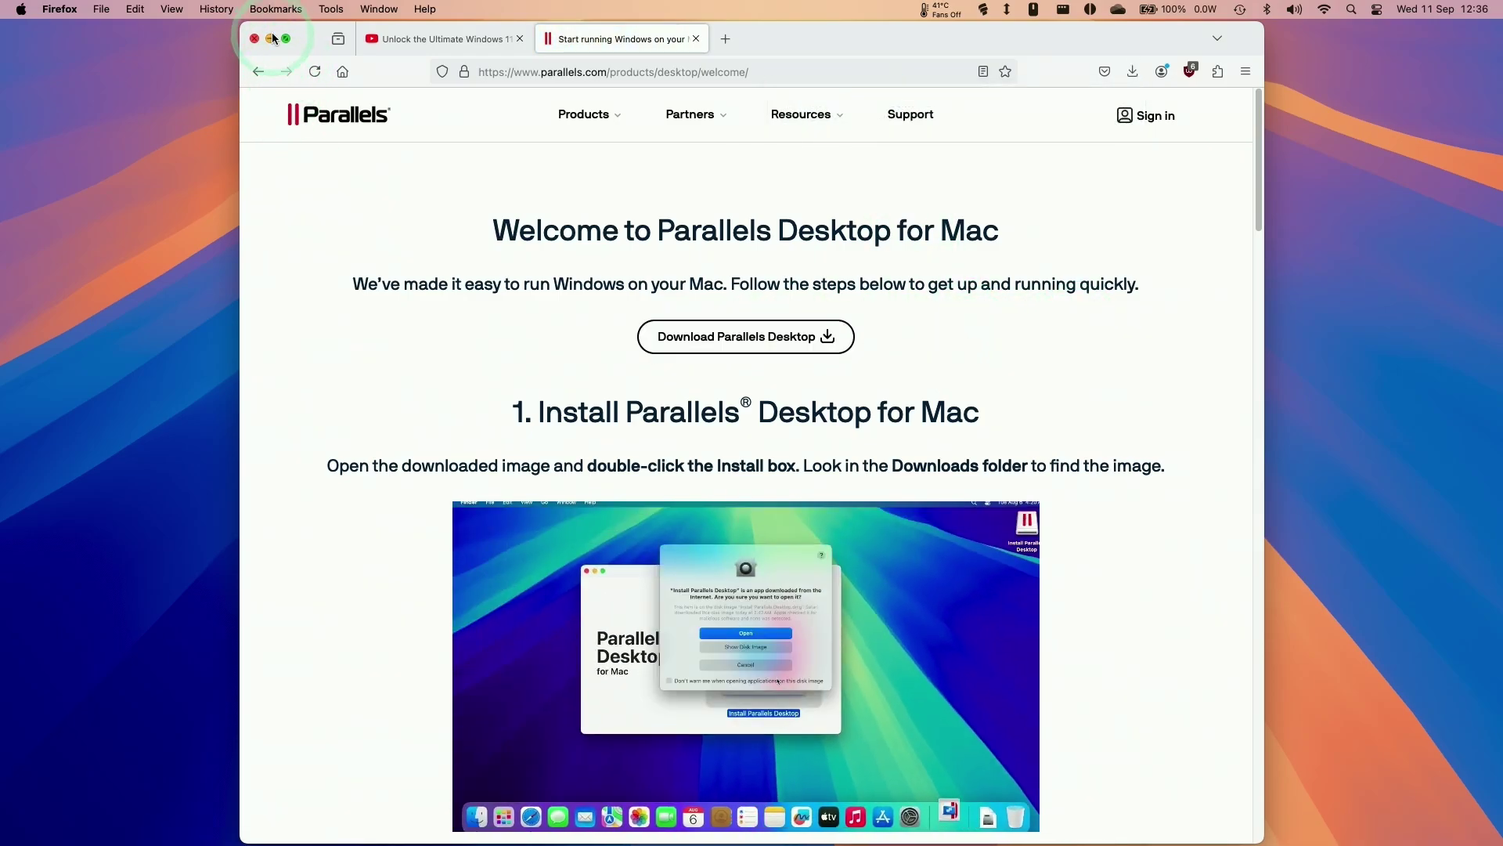
left_click(254, 39)
- Show Finder's Downloads folder in icon view
mouse_move(129, 822)
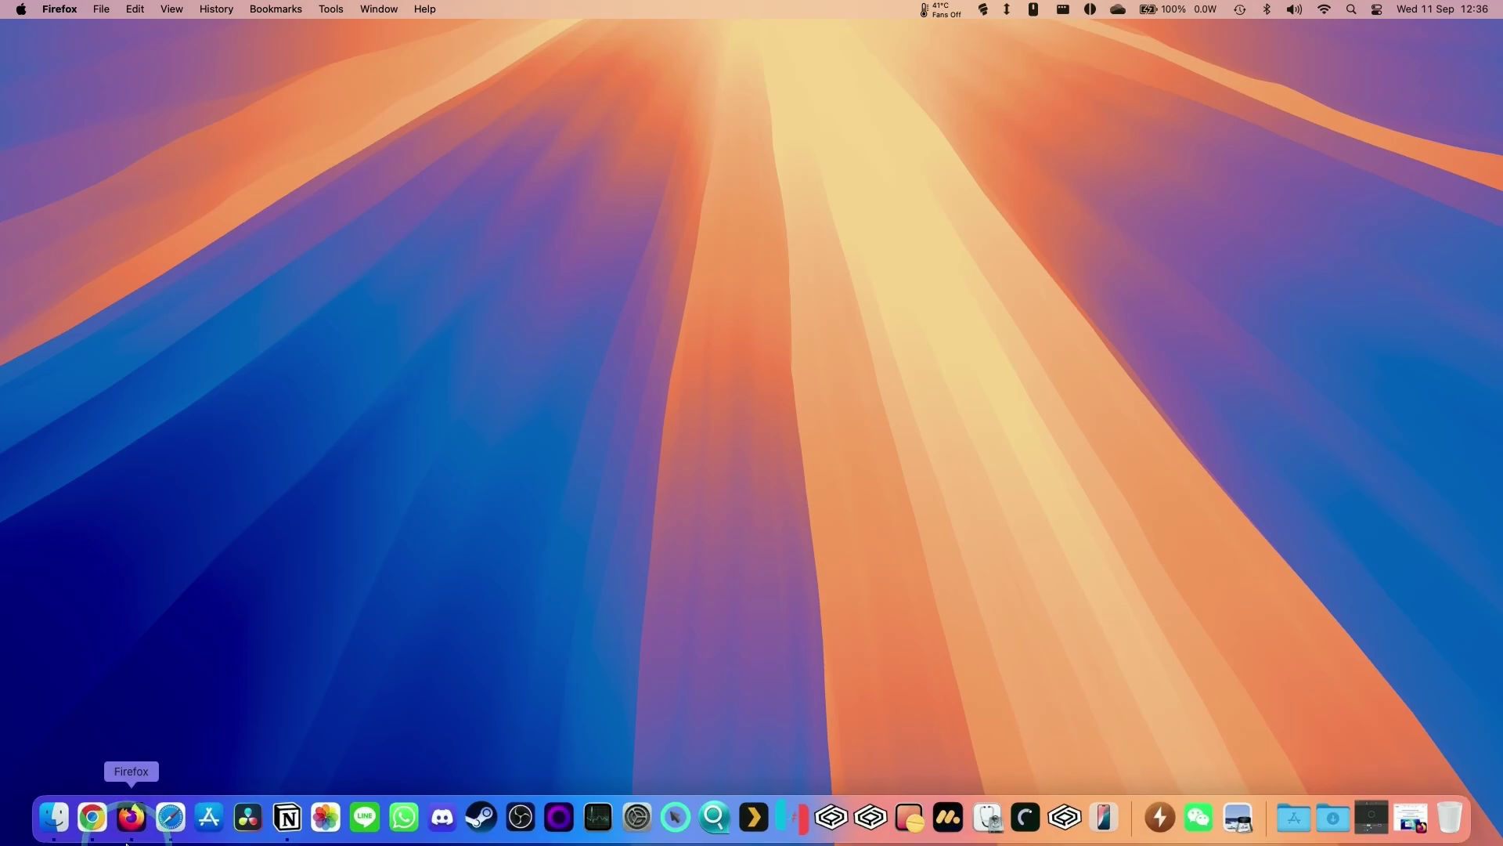
left_click(47, 818)
key("super+alt+l")
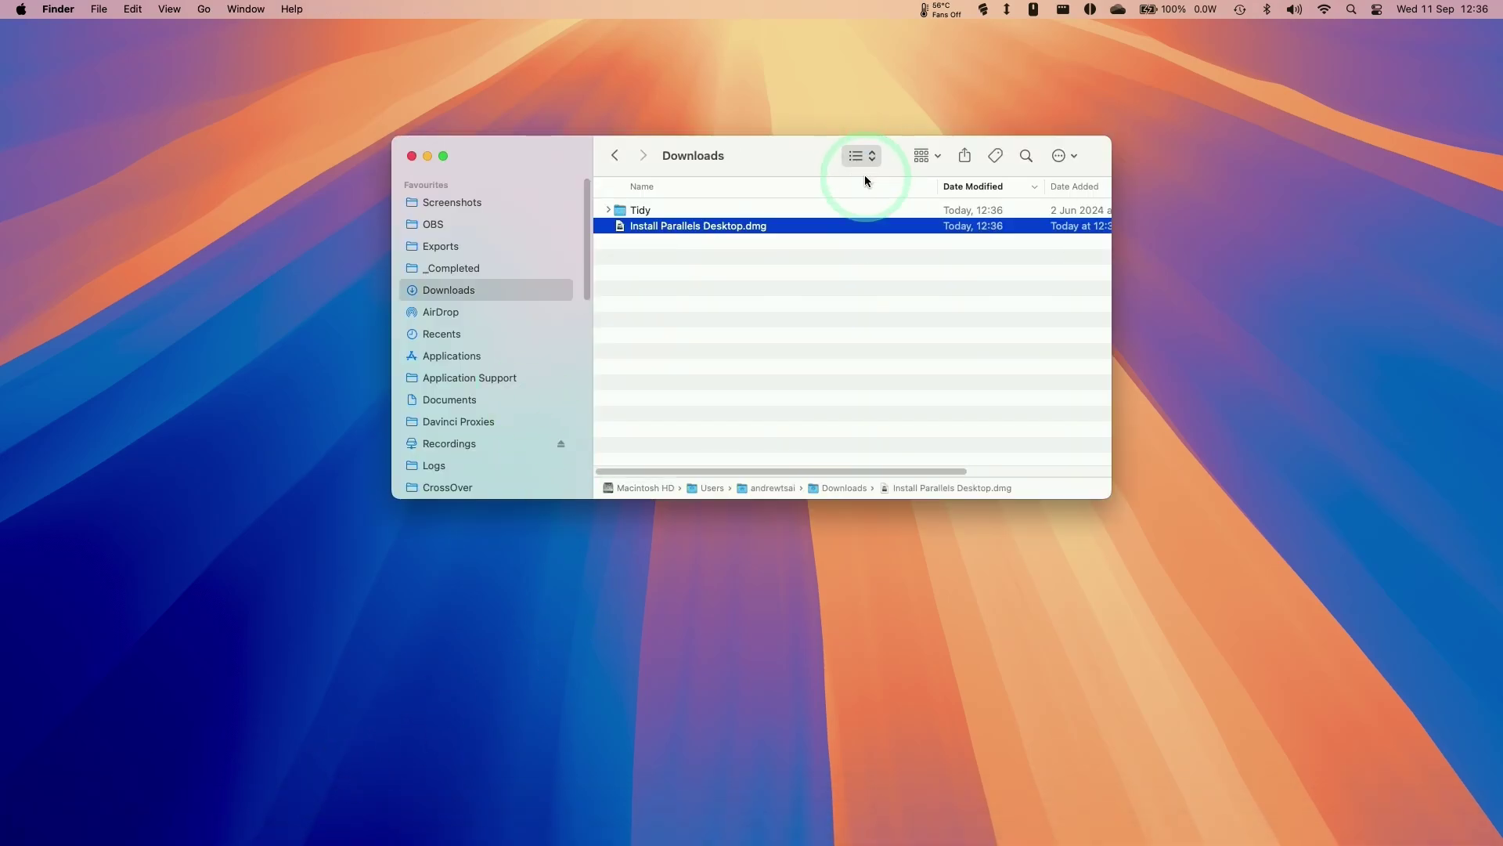
key("super+1")
- Open the Parallels disk image and launch Install Parallels Desktop, allowing it to open and access Downloads
left_click(646, 258)
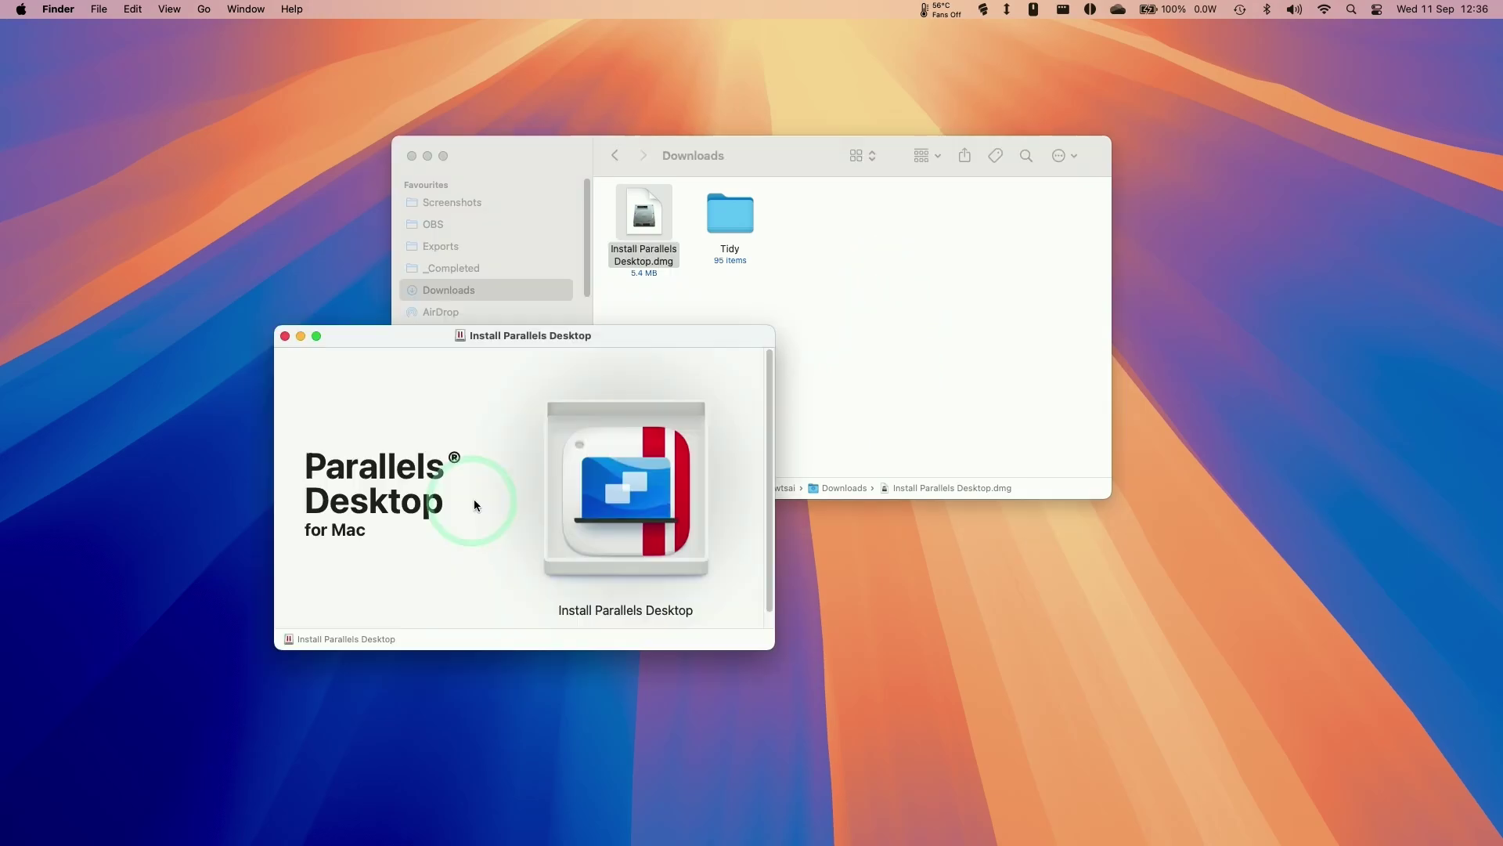
left_click(589, 522)
double_click(624, 514)
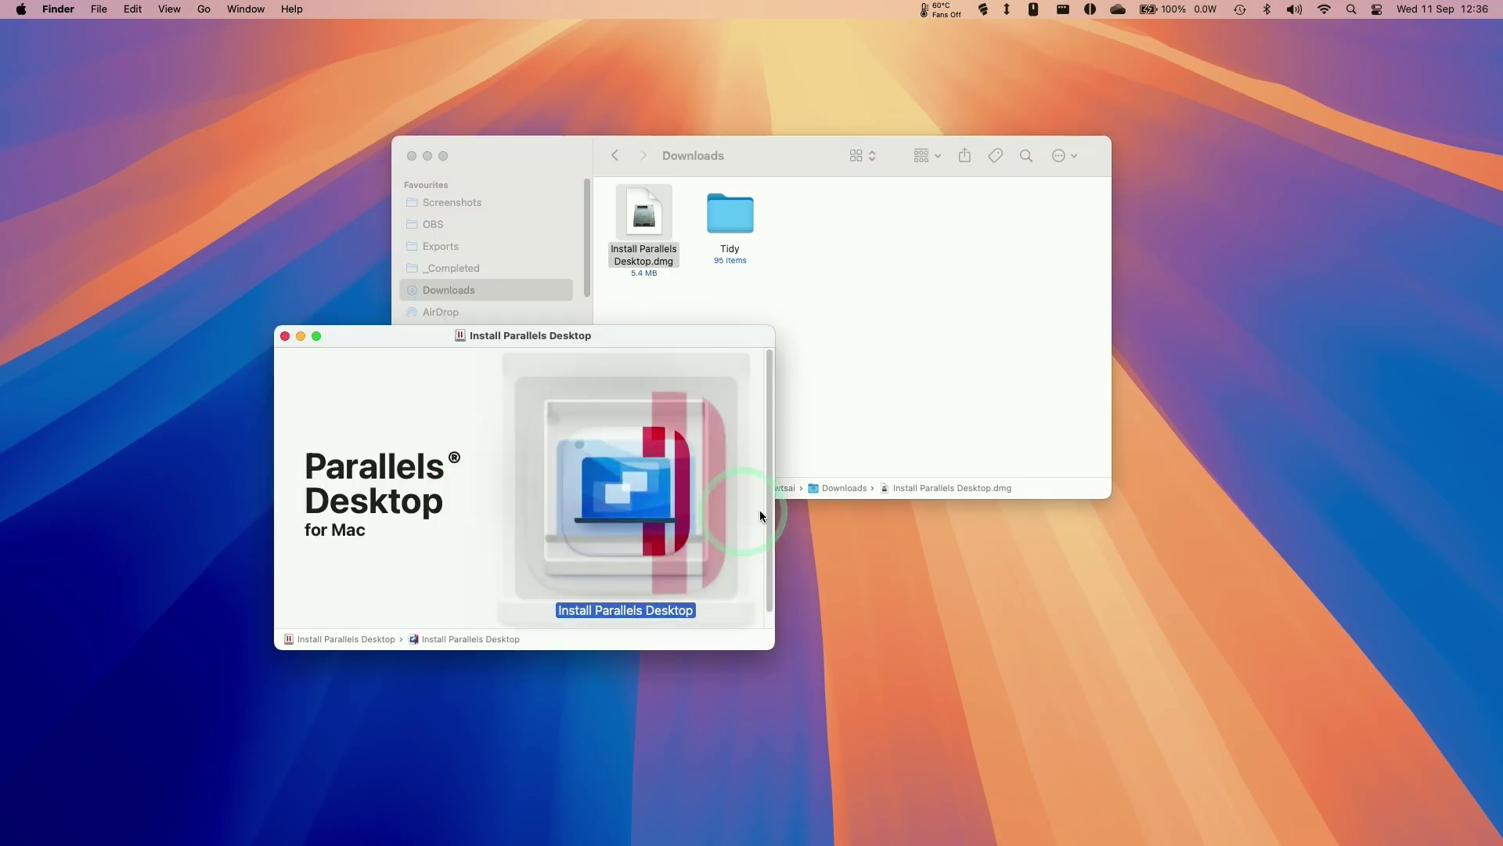
left_click(752, 360)
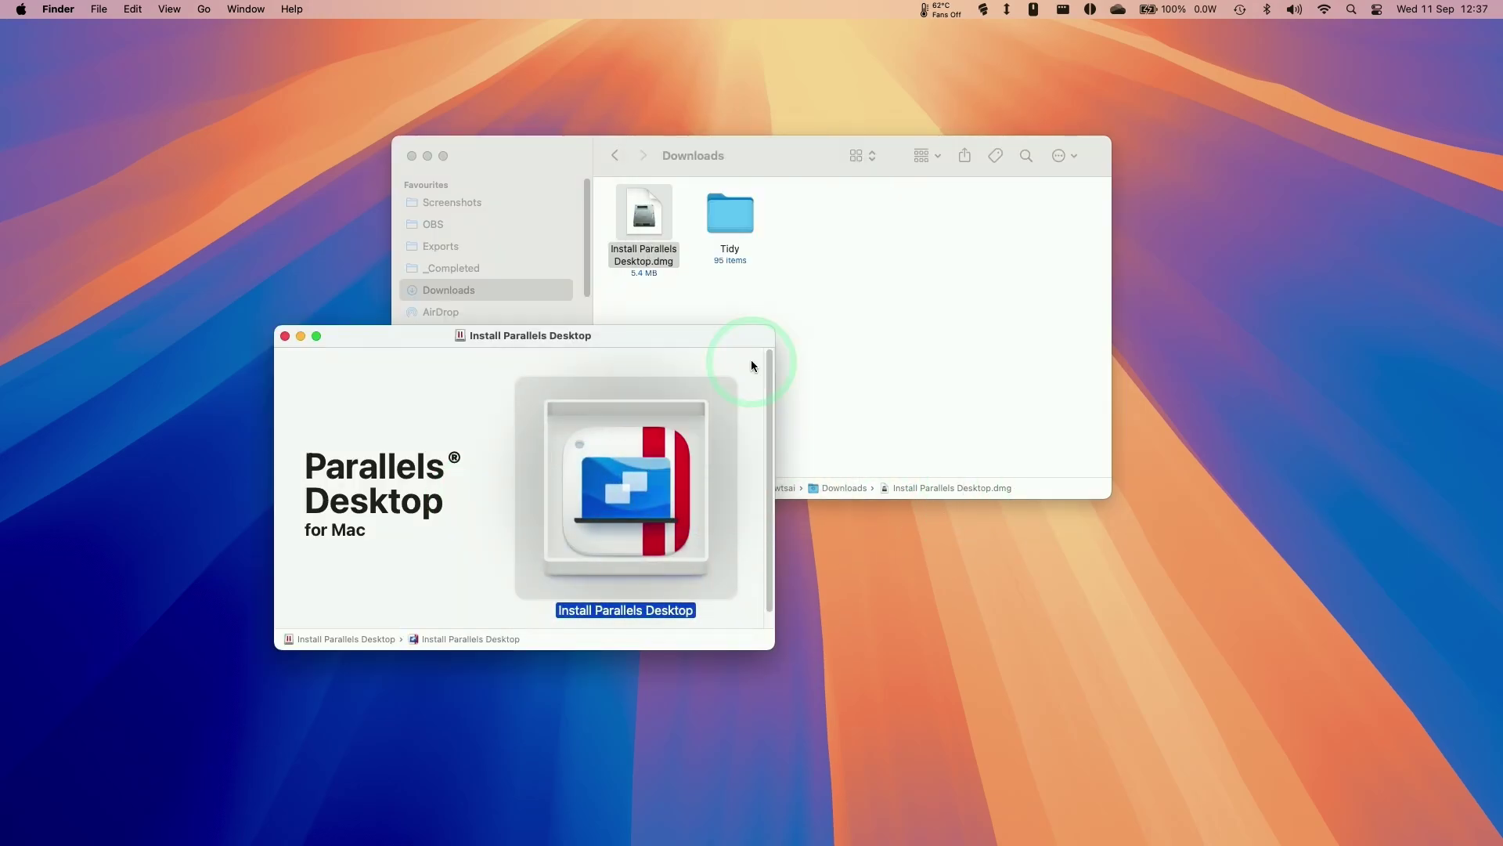
left_click(804, 364)
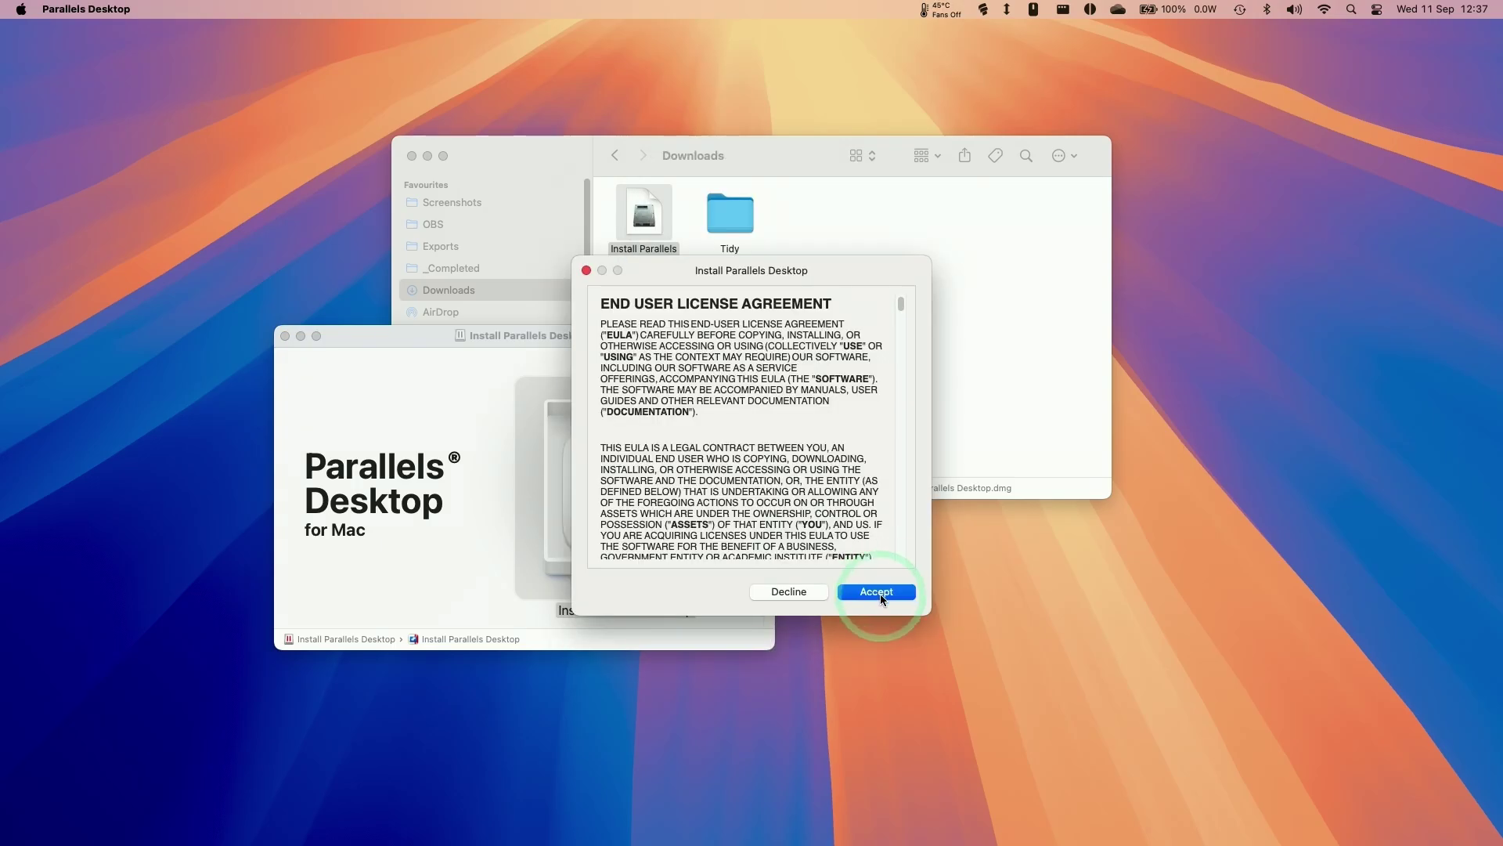
- Accept the licence agreement, answer the Customer Experience prompt, and close the disk image window
left_click(876, 591)
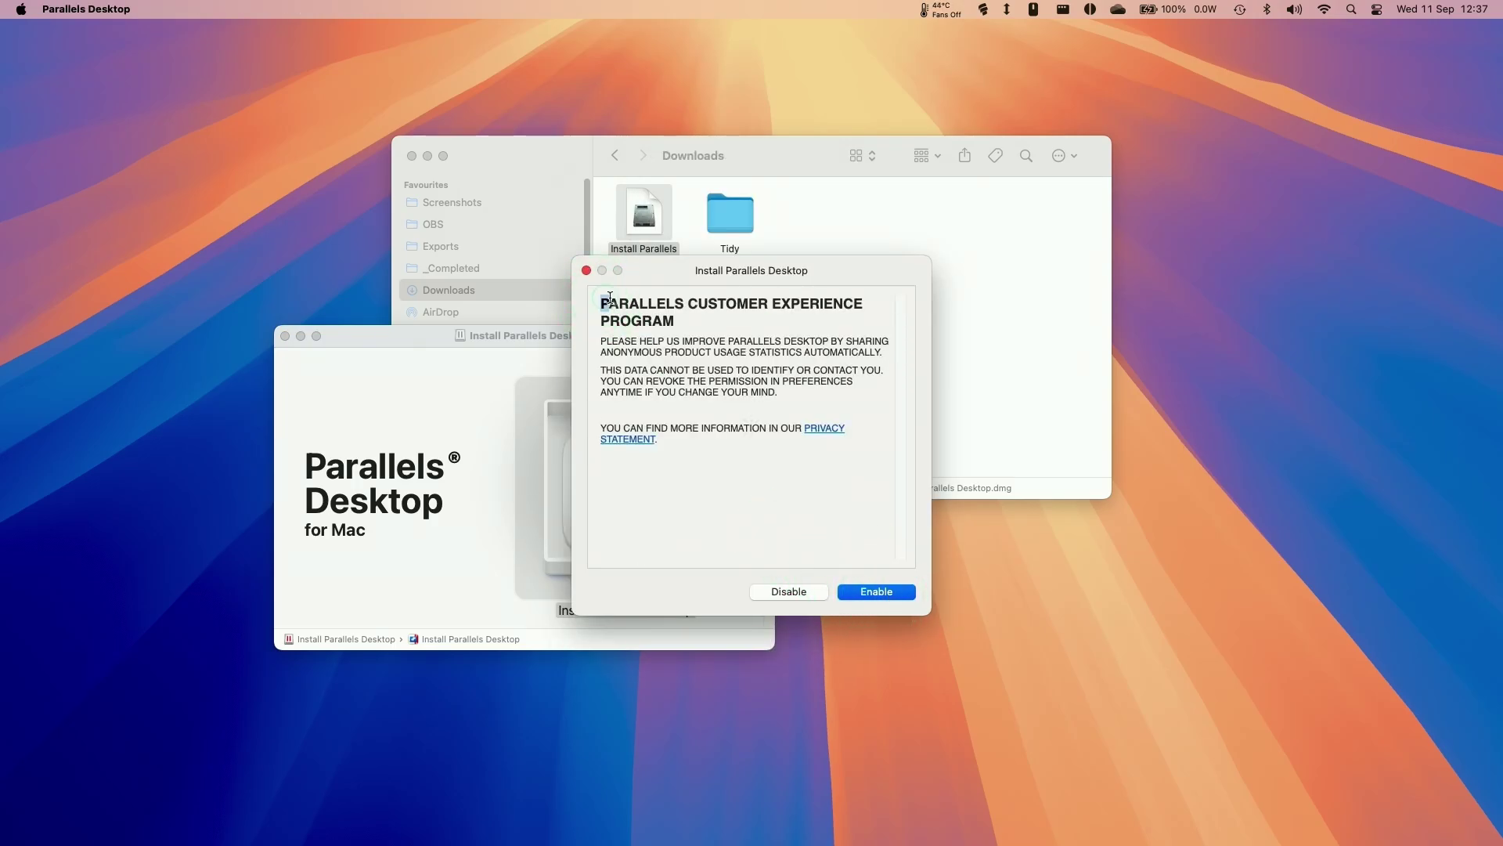
left_click_drag(759, 482, 862, 499)
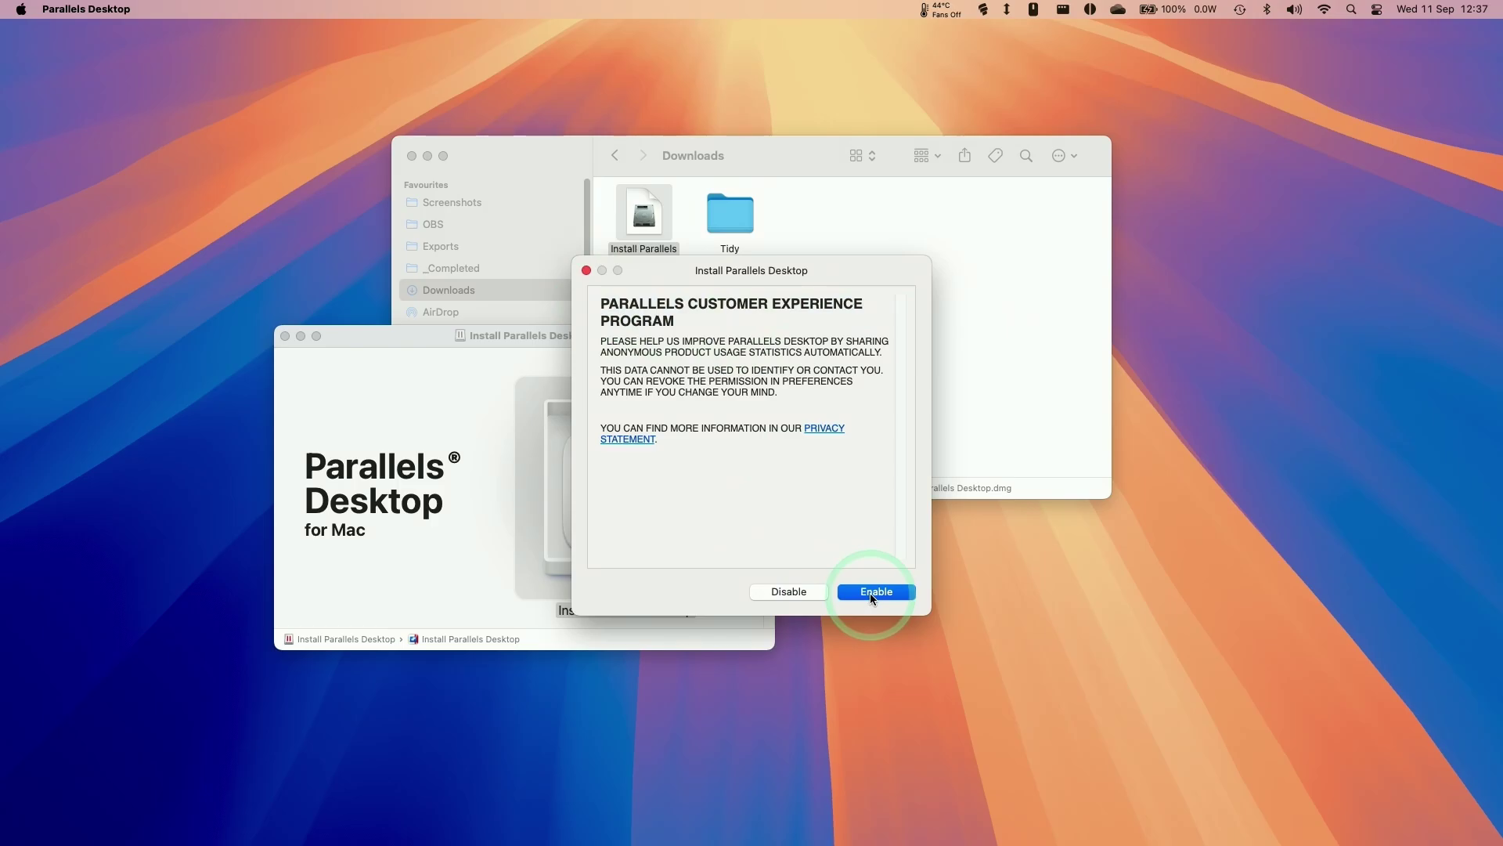
left_click(788, 591)
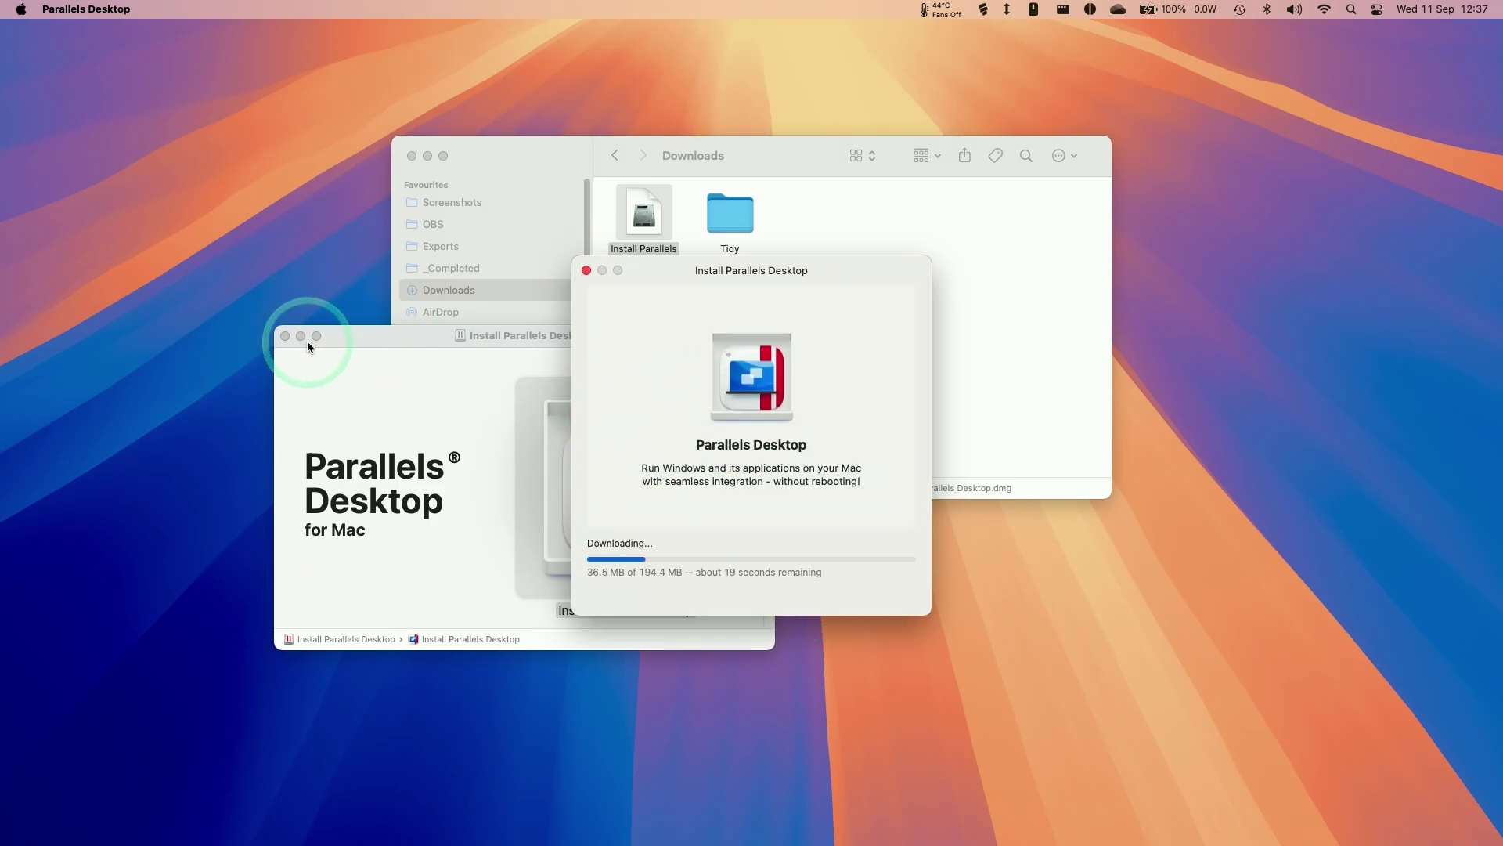
left_click(756, 575, "alt")
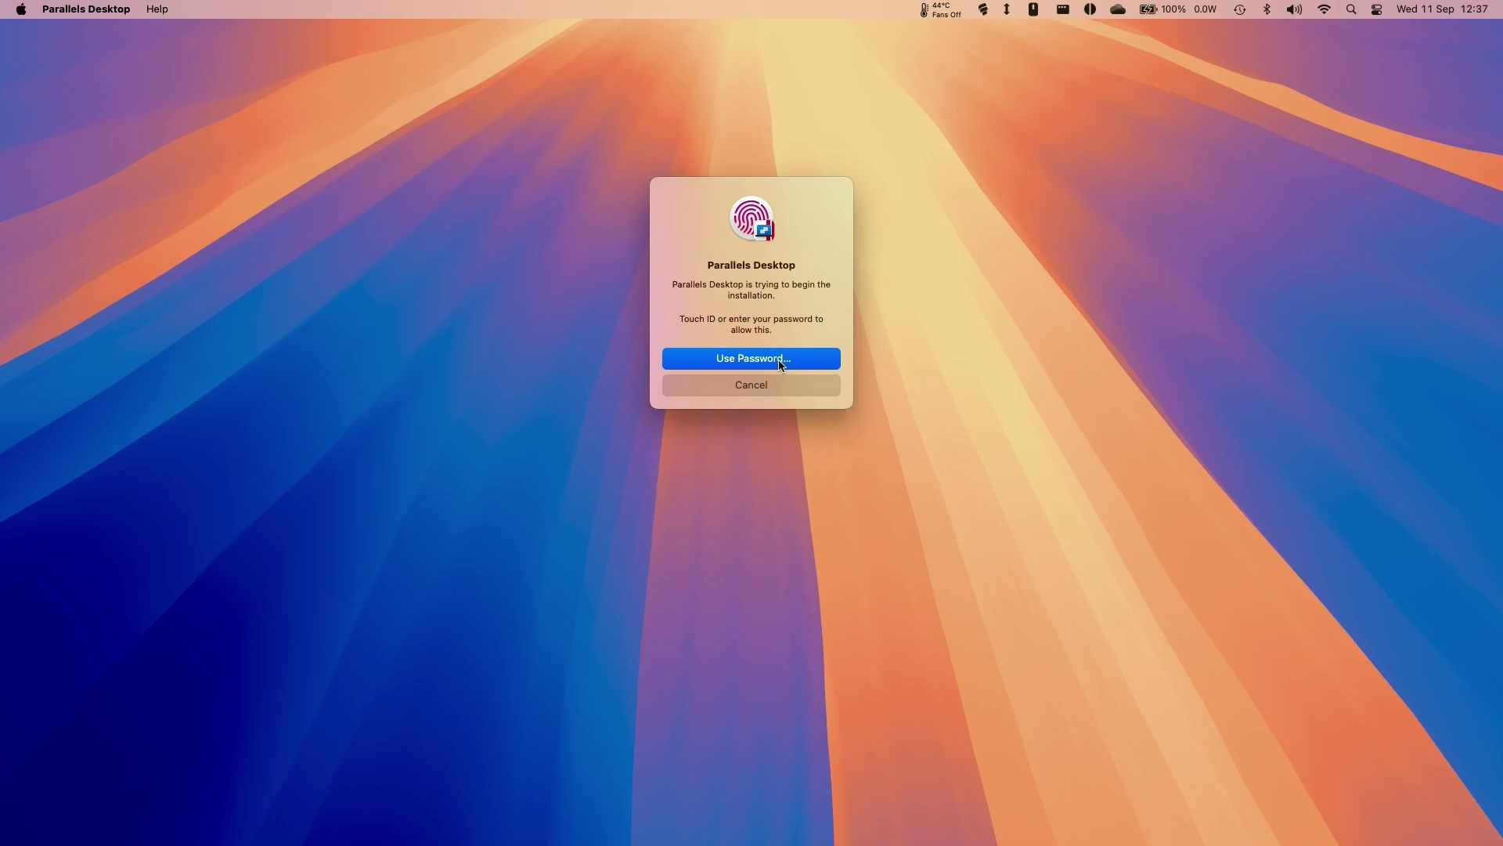
- Authorise the installation with the Mac account password
left_click(781, 358)
type("***")
key("Return")
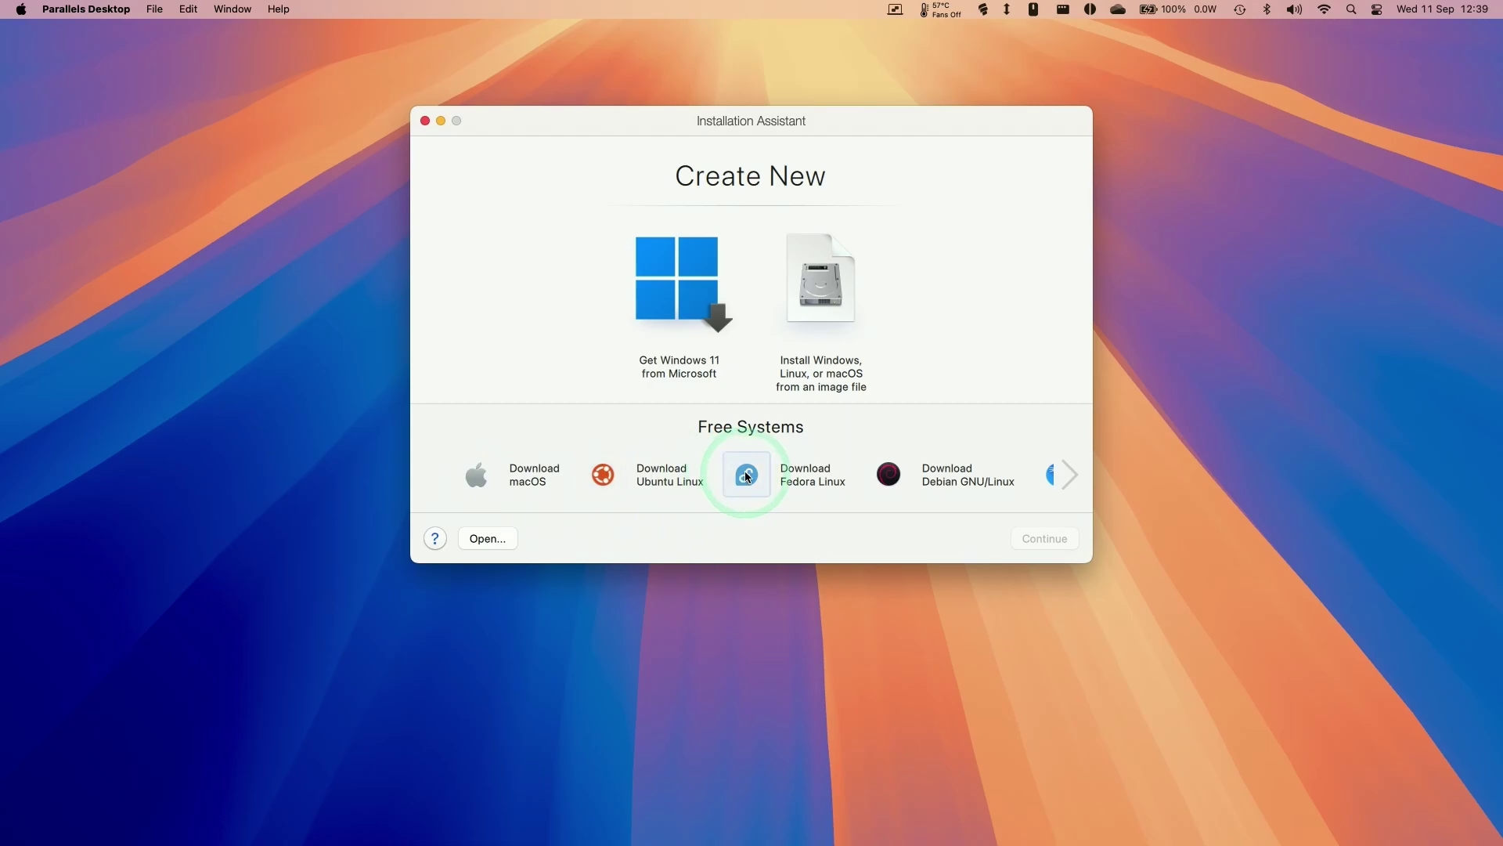
- Choose Get Windows 11 from Microsoft in the Installation Assistant and start installing Windows
left_click(1070, 474)
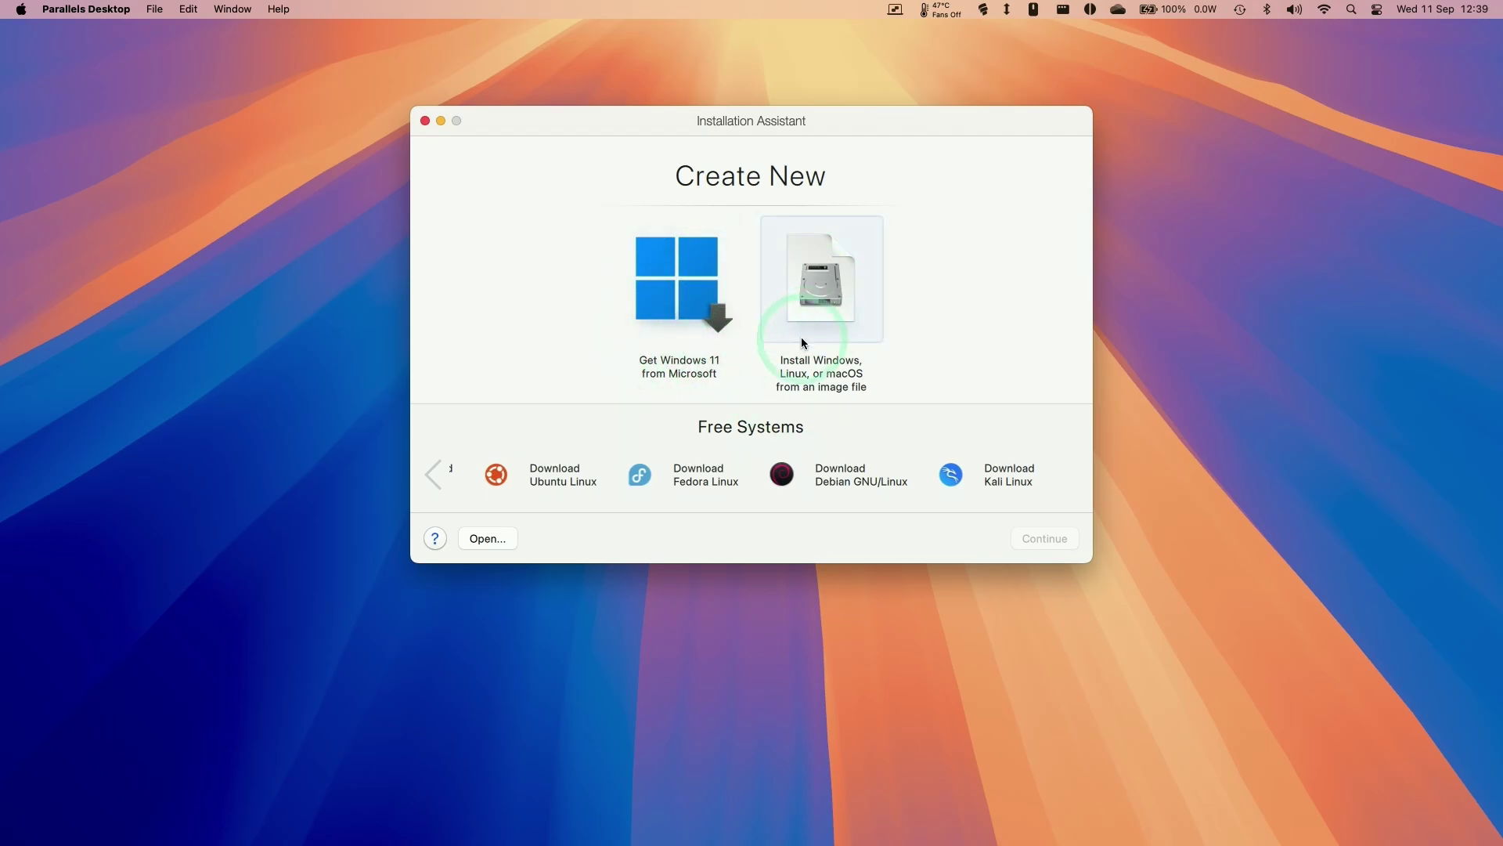
left_click(664, 312)
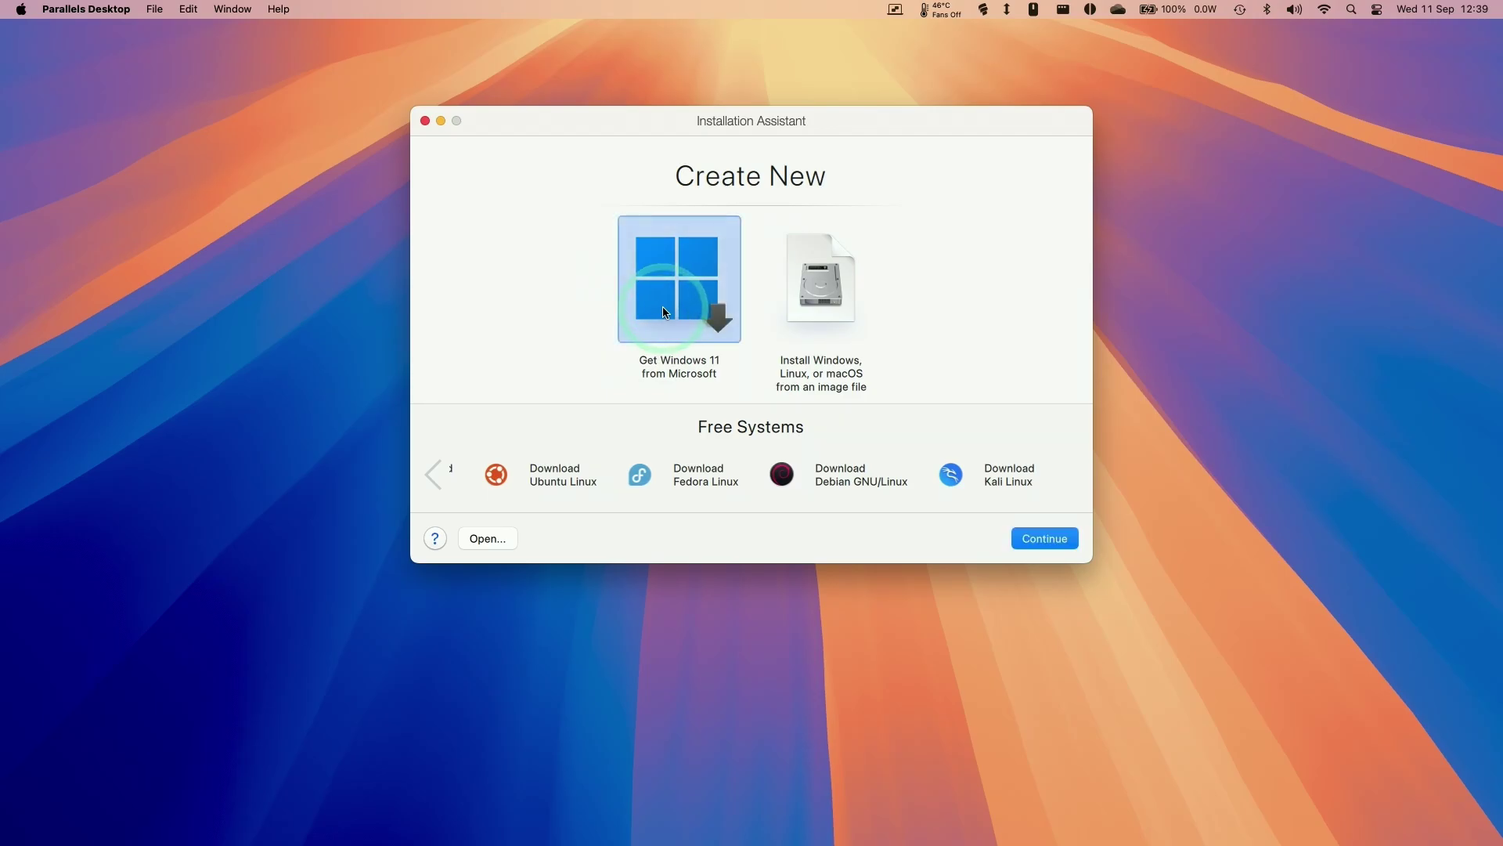
left_click(1035, 537)
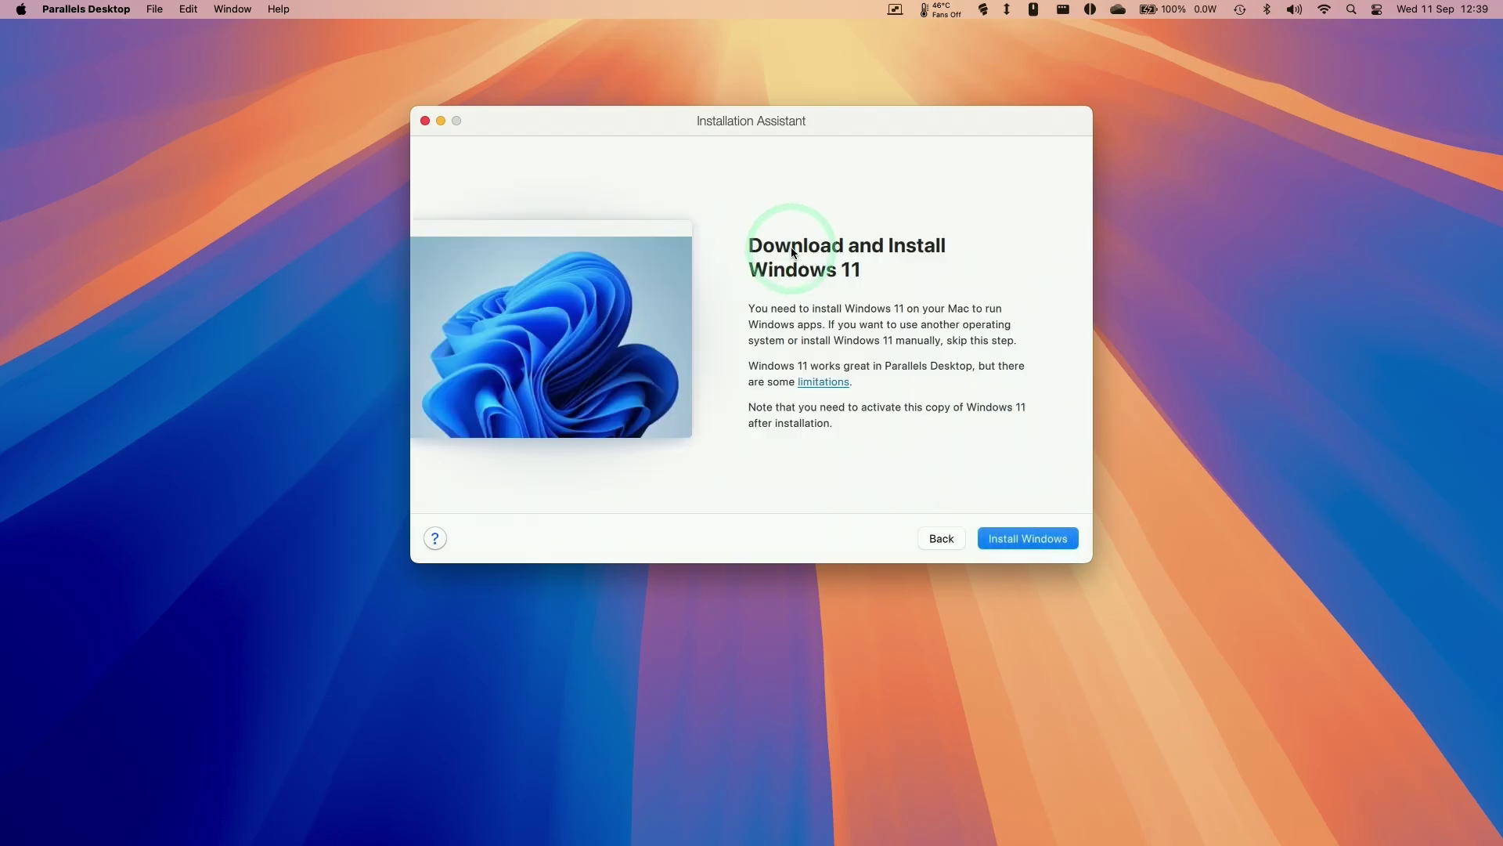
left_click(1016, 547)
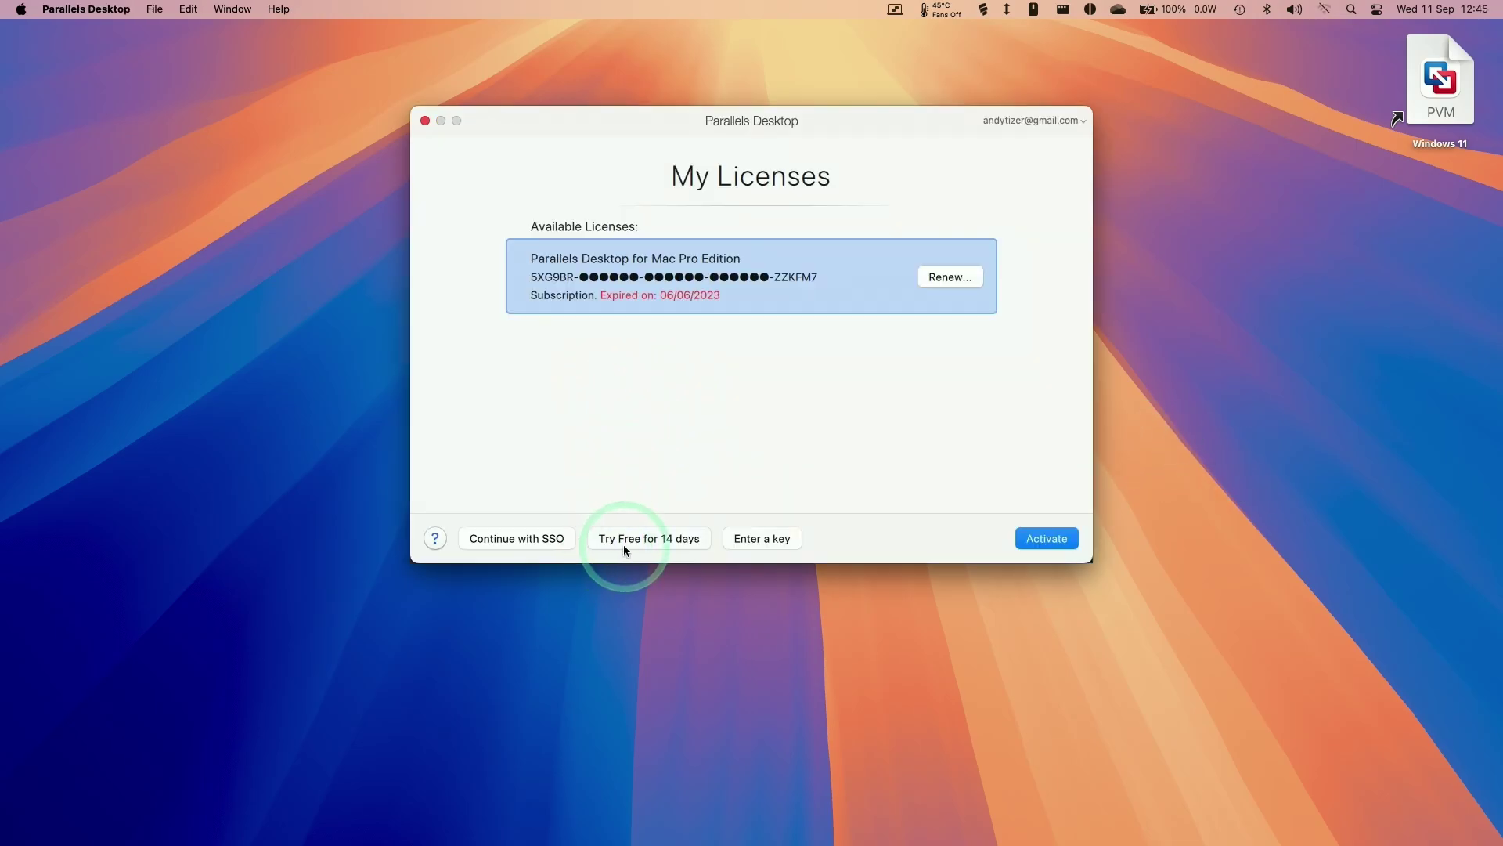
- Start the 14-day free trial and continue it so Windows 11 installs
left_click(659, 544)
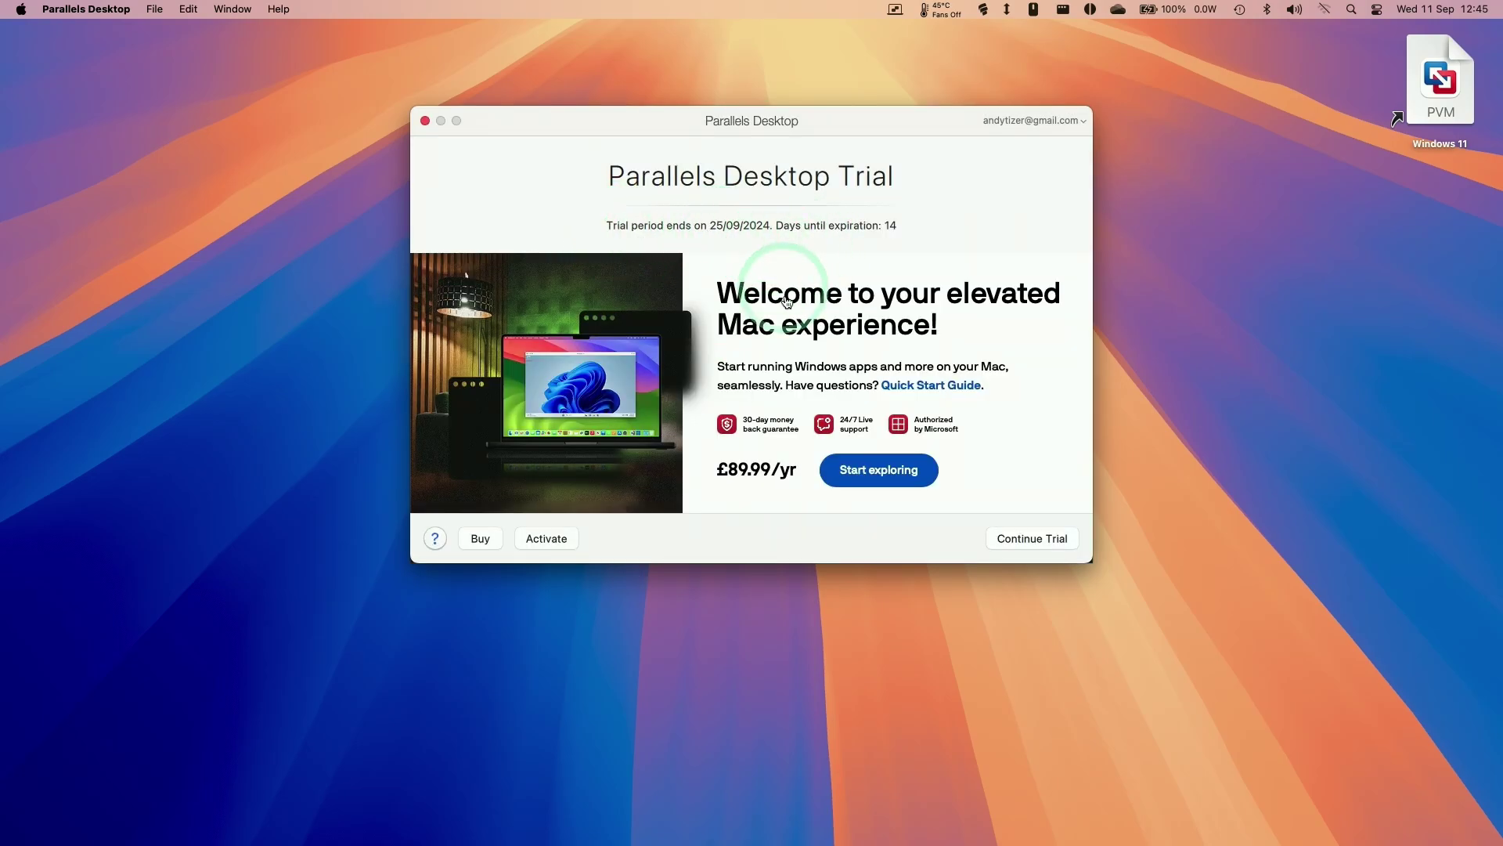
left_click(1031, 538)
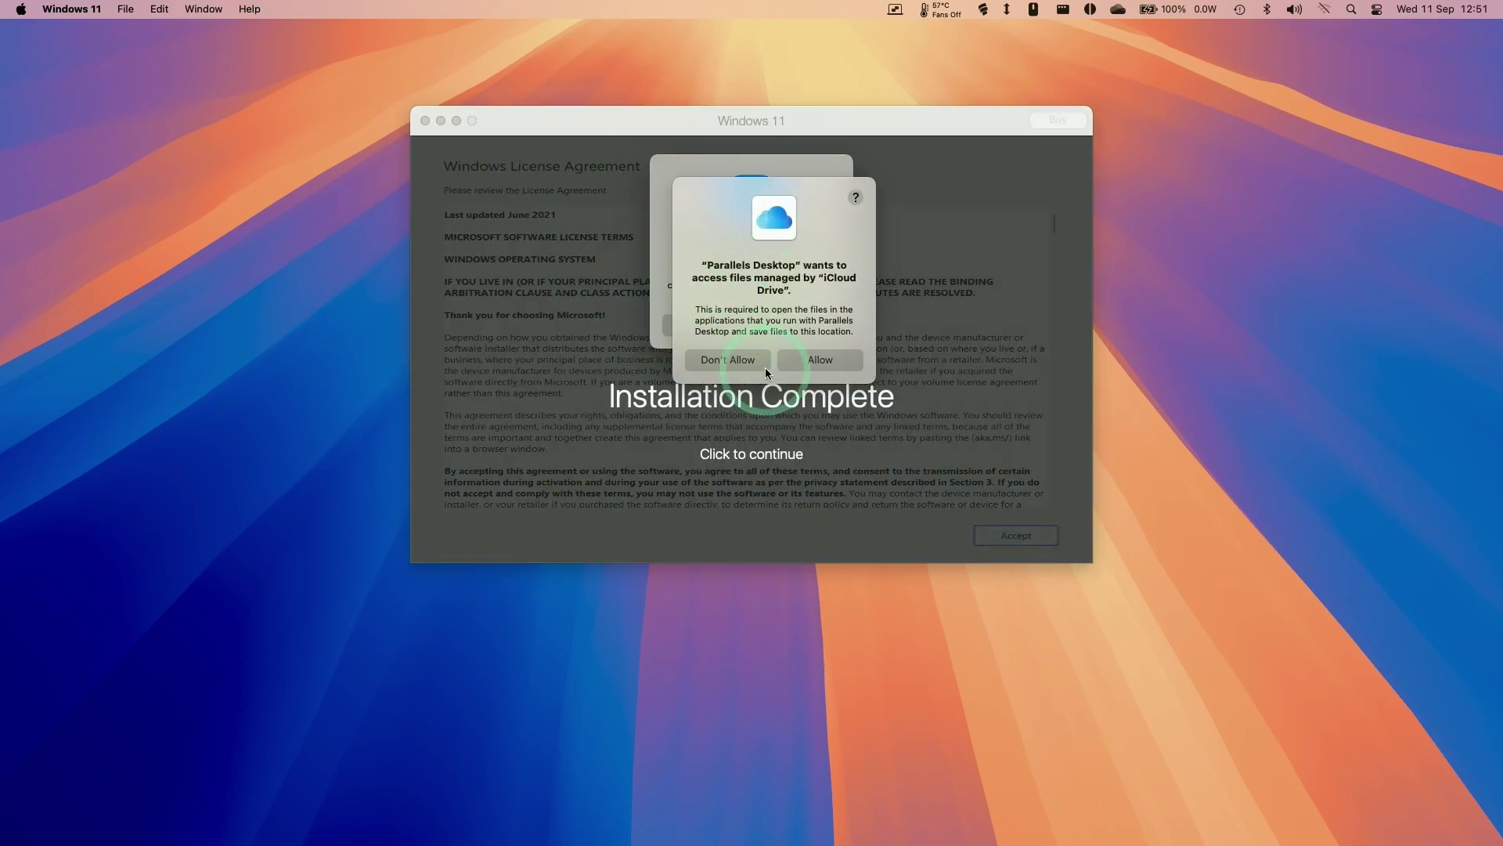
- Allow iCloud Drive and local network access, dismiss Installation Complete, and shift the VM window left
left_click(814, 367)
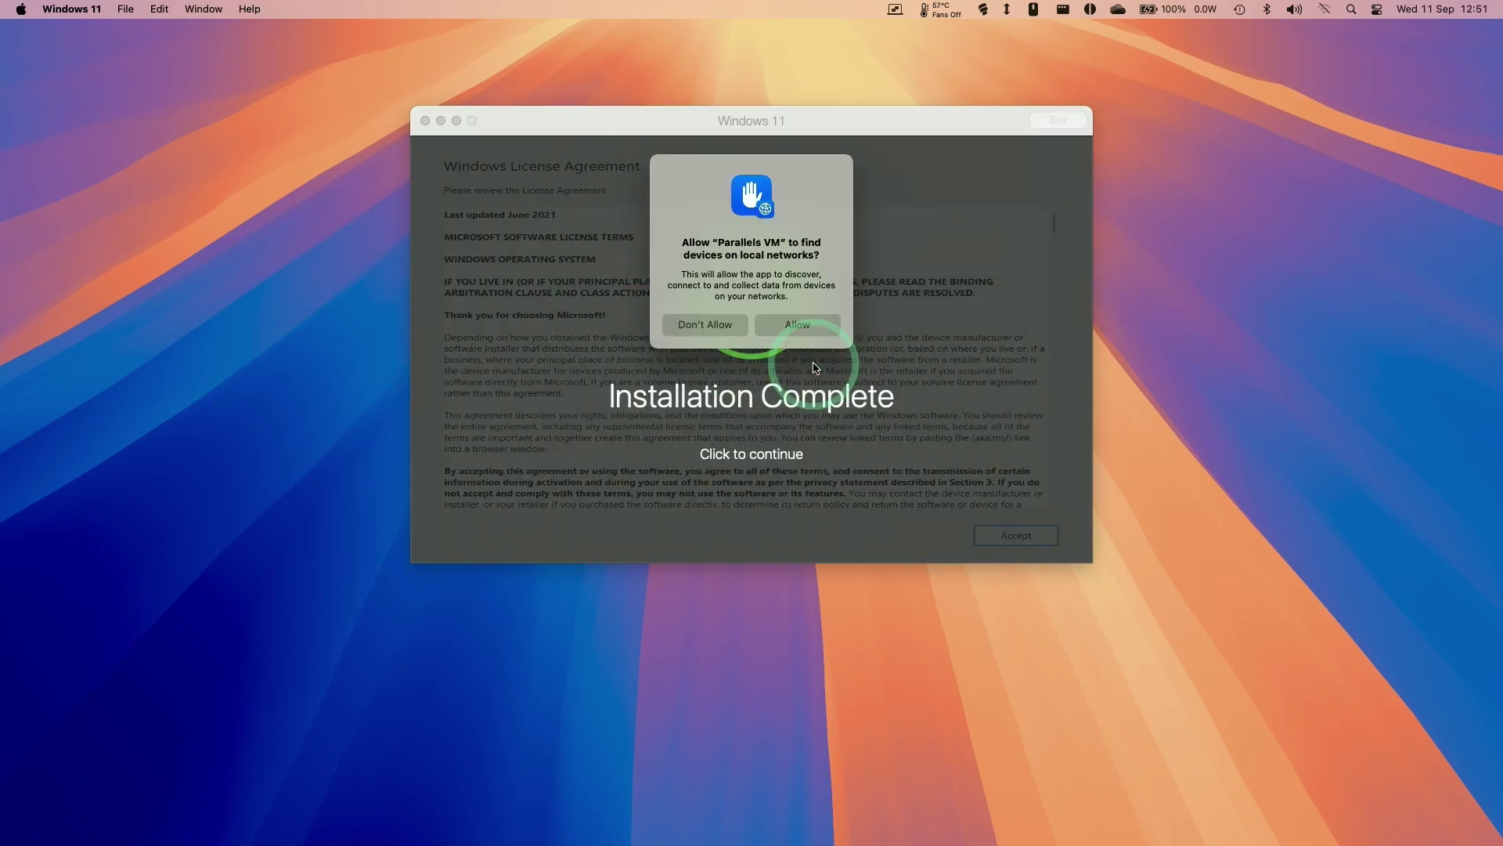
left_click(790, 330)
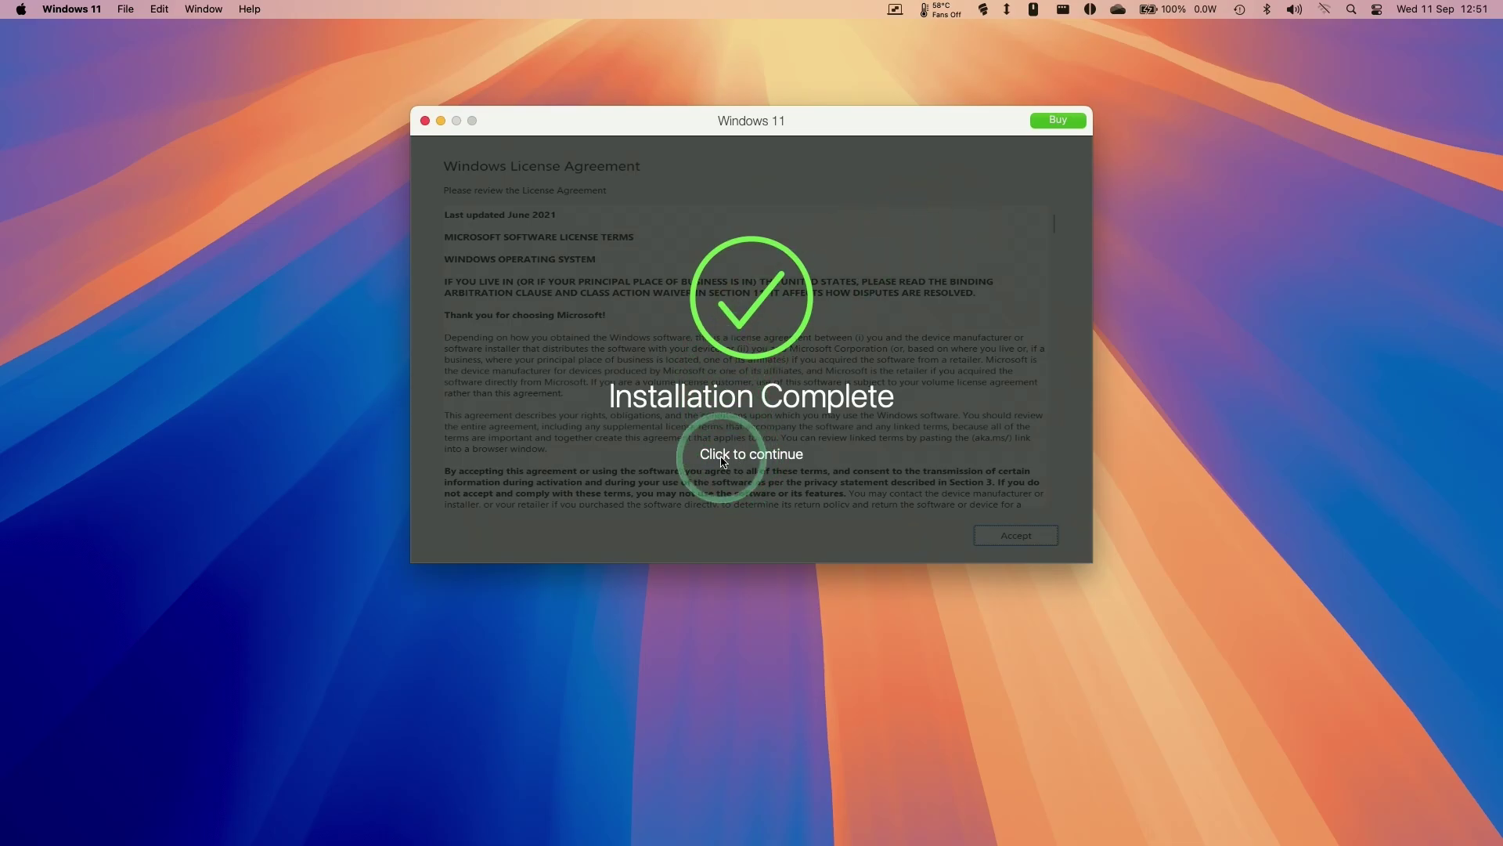
left_click(725, 382)
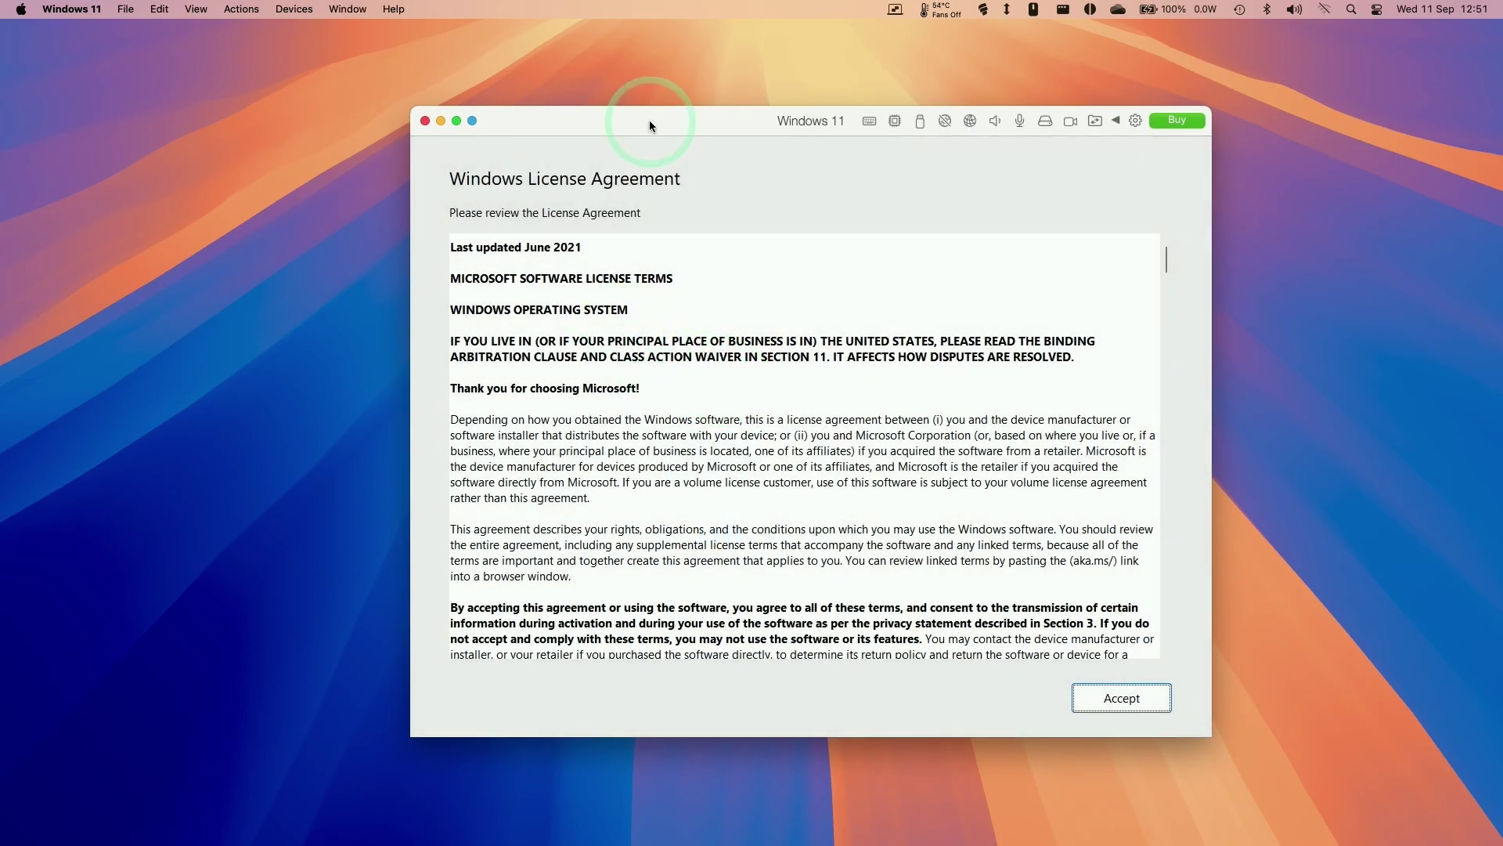
left_click_drag(650, 120, 593, 129)
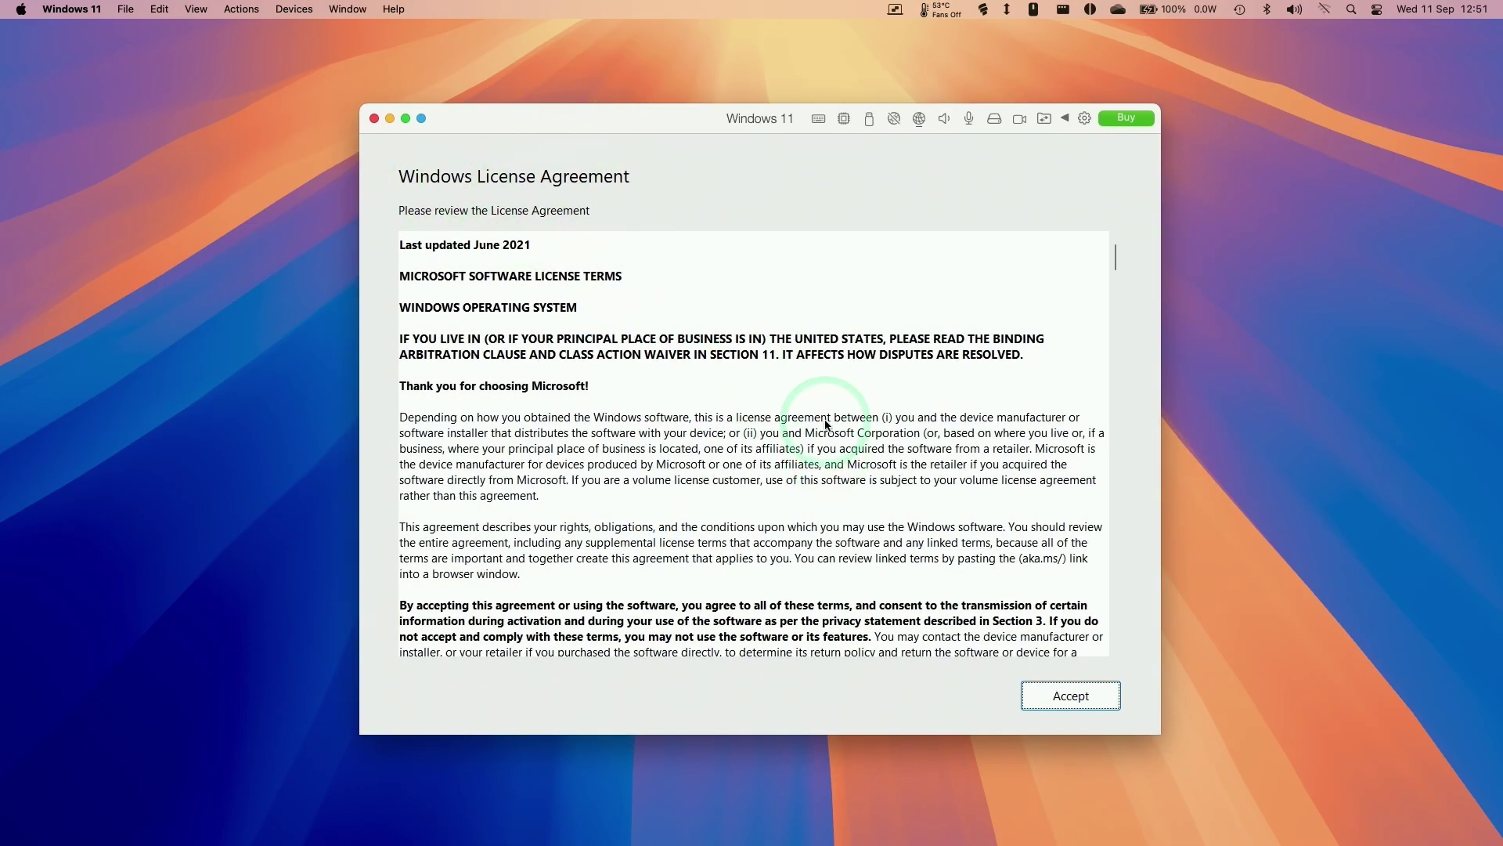
- Accept the Windows licence, dismiss the welcome page's cookie notice, and minimise Edge
left_click(1070, 700)
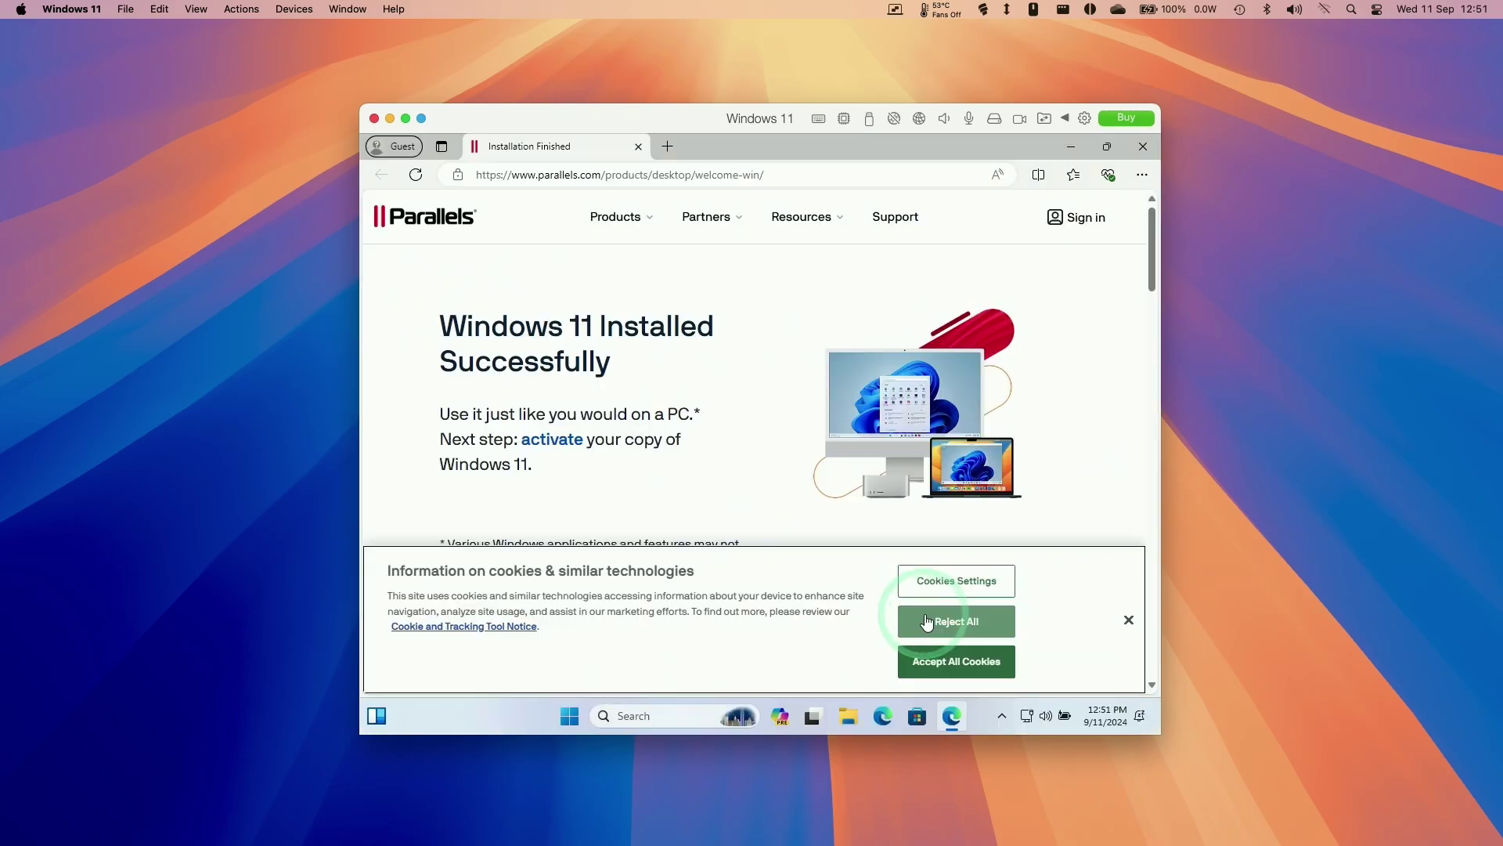
left_click(996, 662)
left_click_drag(451, 332, 627, 486)
left_click(537, 453)
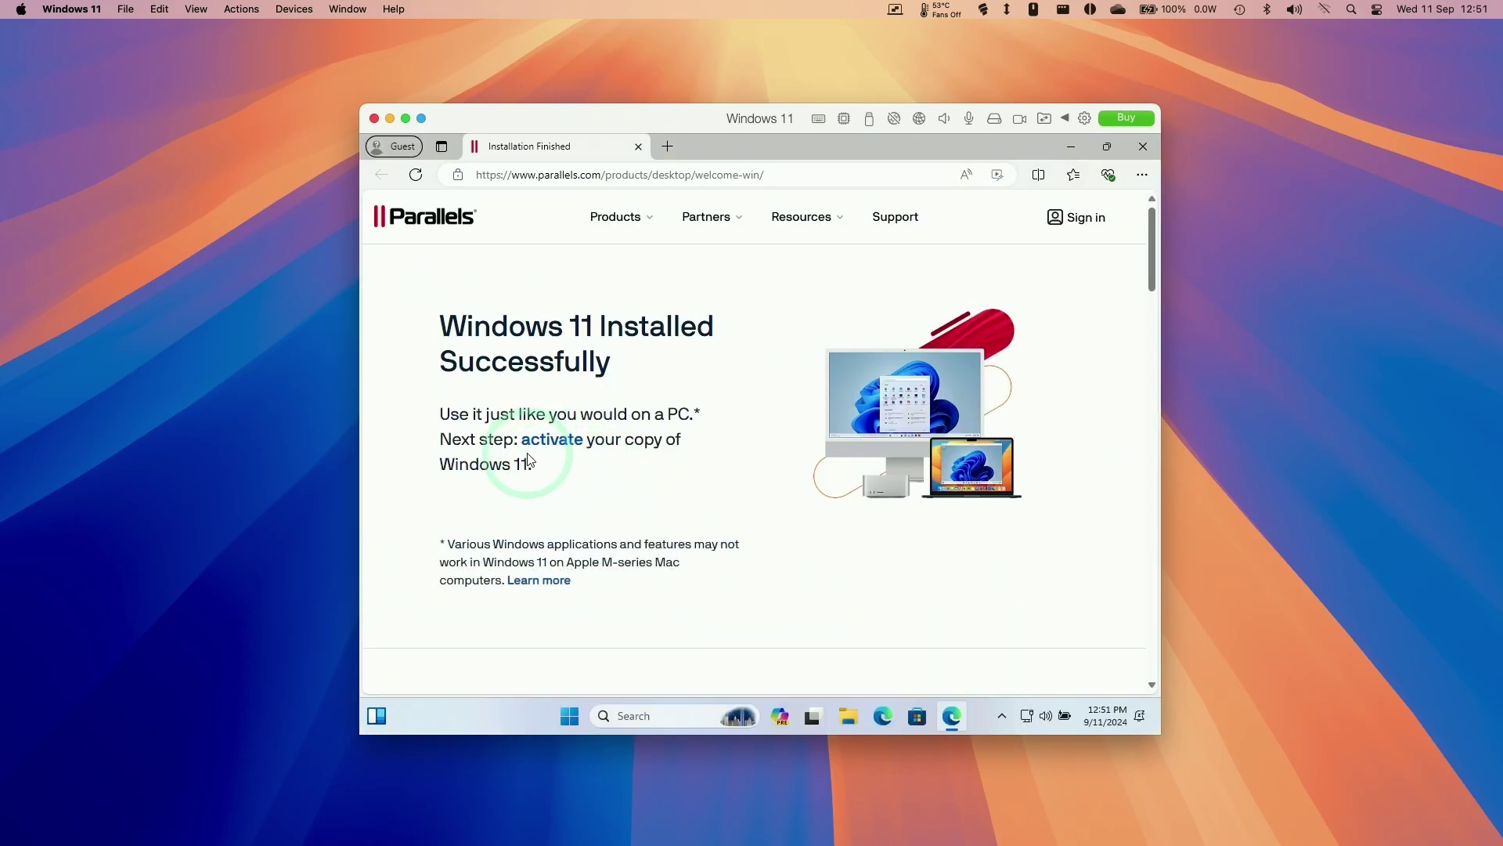
left_click_drag(498, 439, 681, 470)
left_click(614, 445)
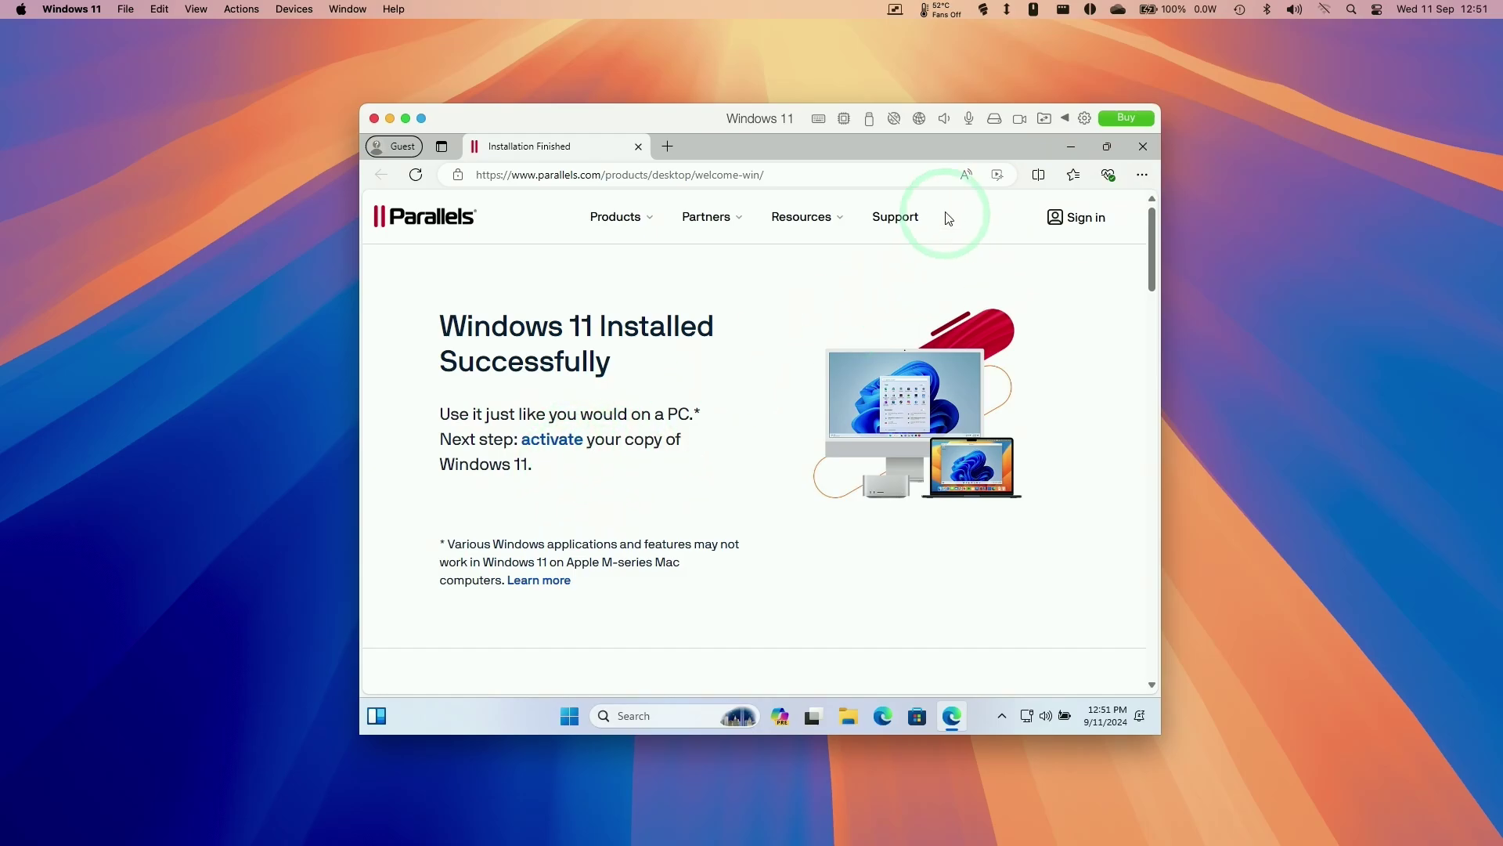
left_click(1075, 147)
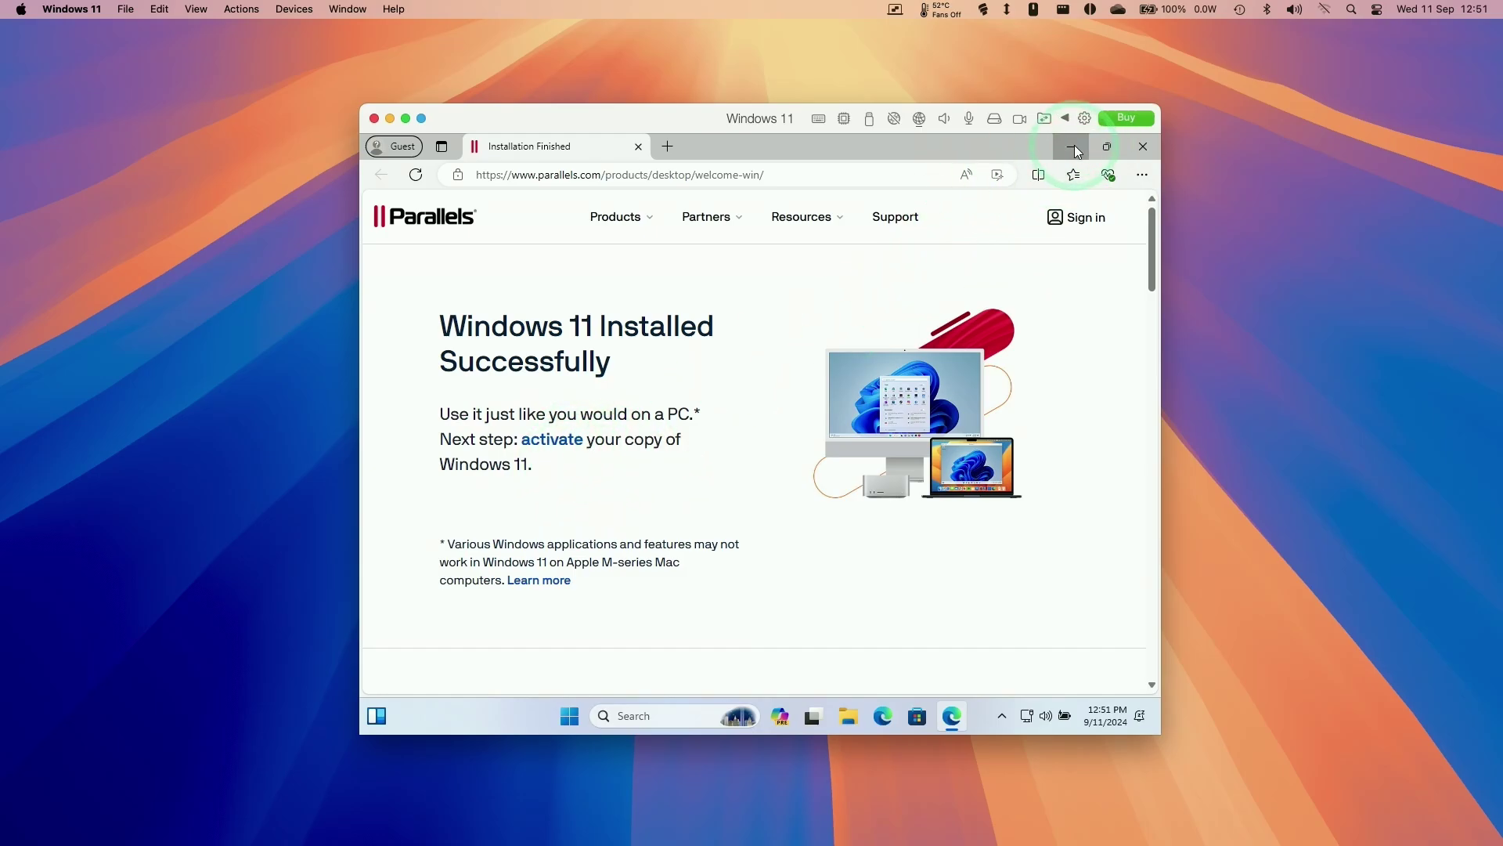
- Put the VM in full screen and change Windows display scale from 150% to 100%
left_click(407, 122)
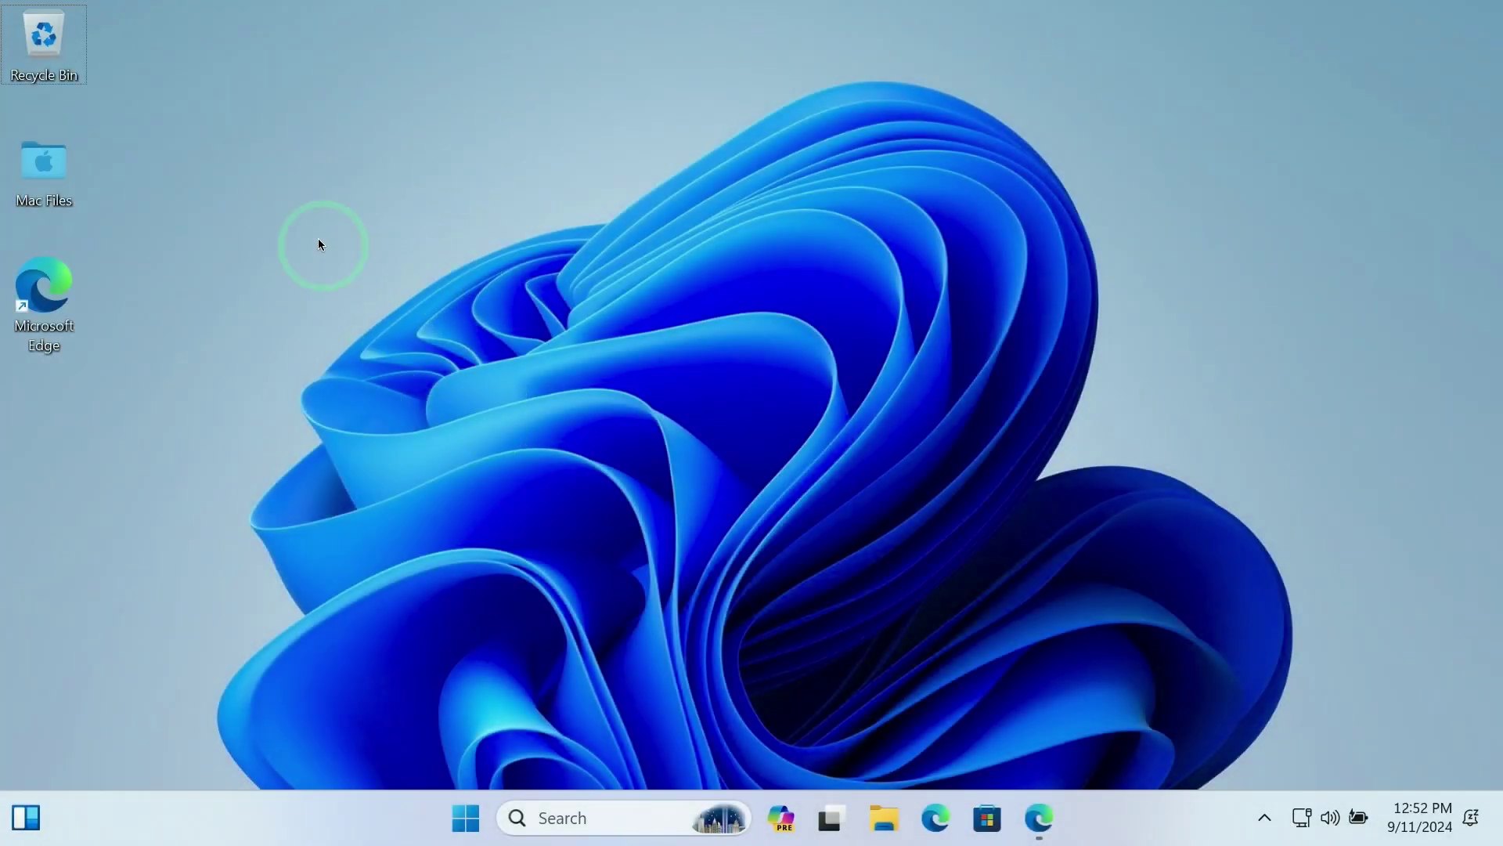
right_click(581, 341)
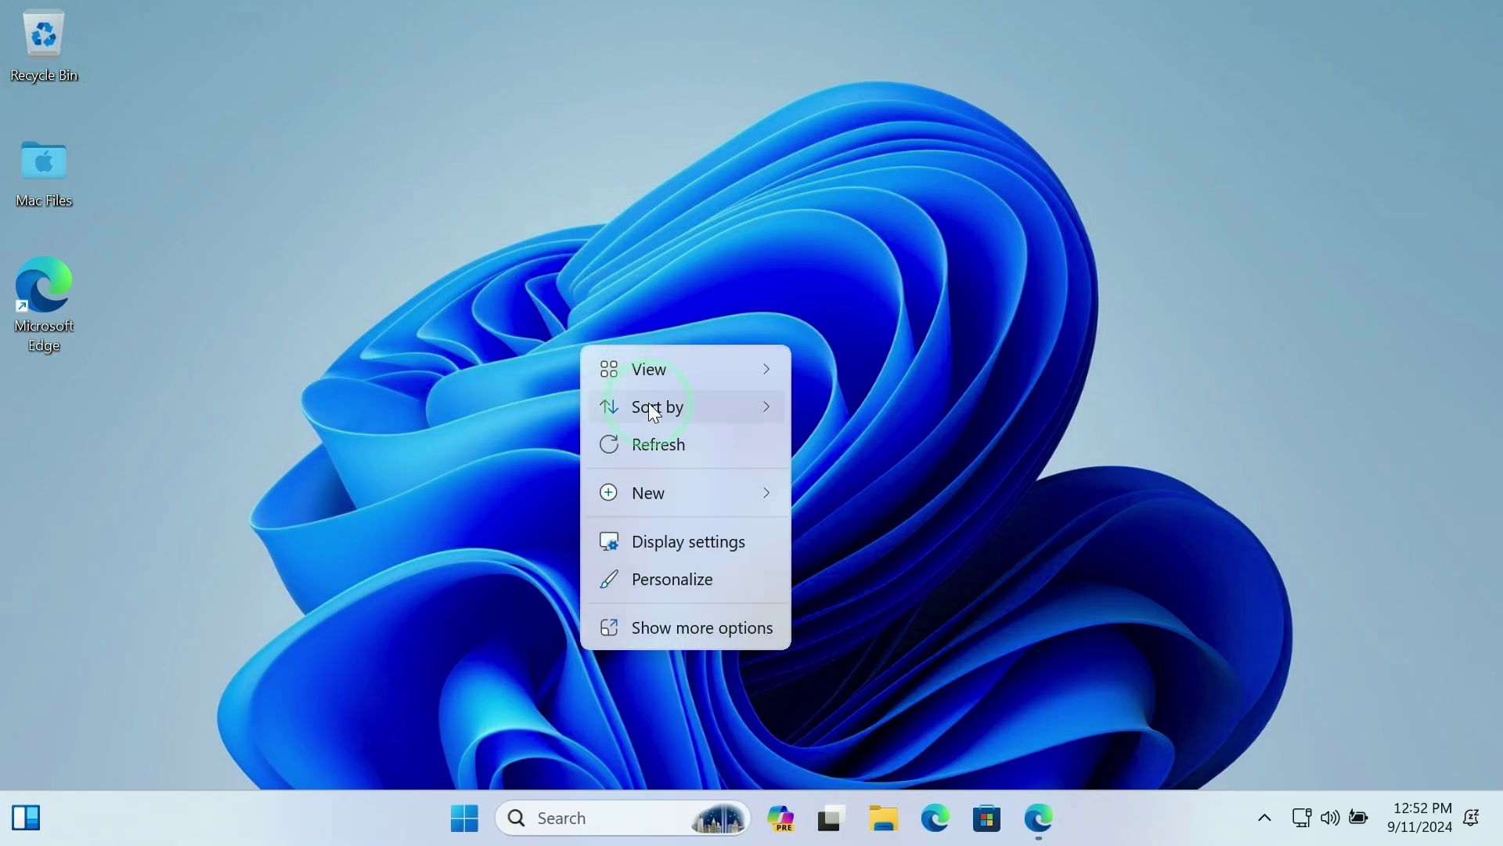
left_click(666, 556)
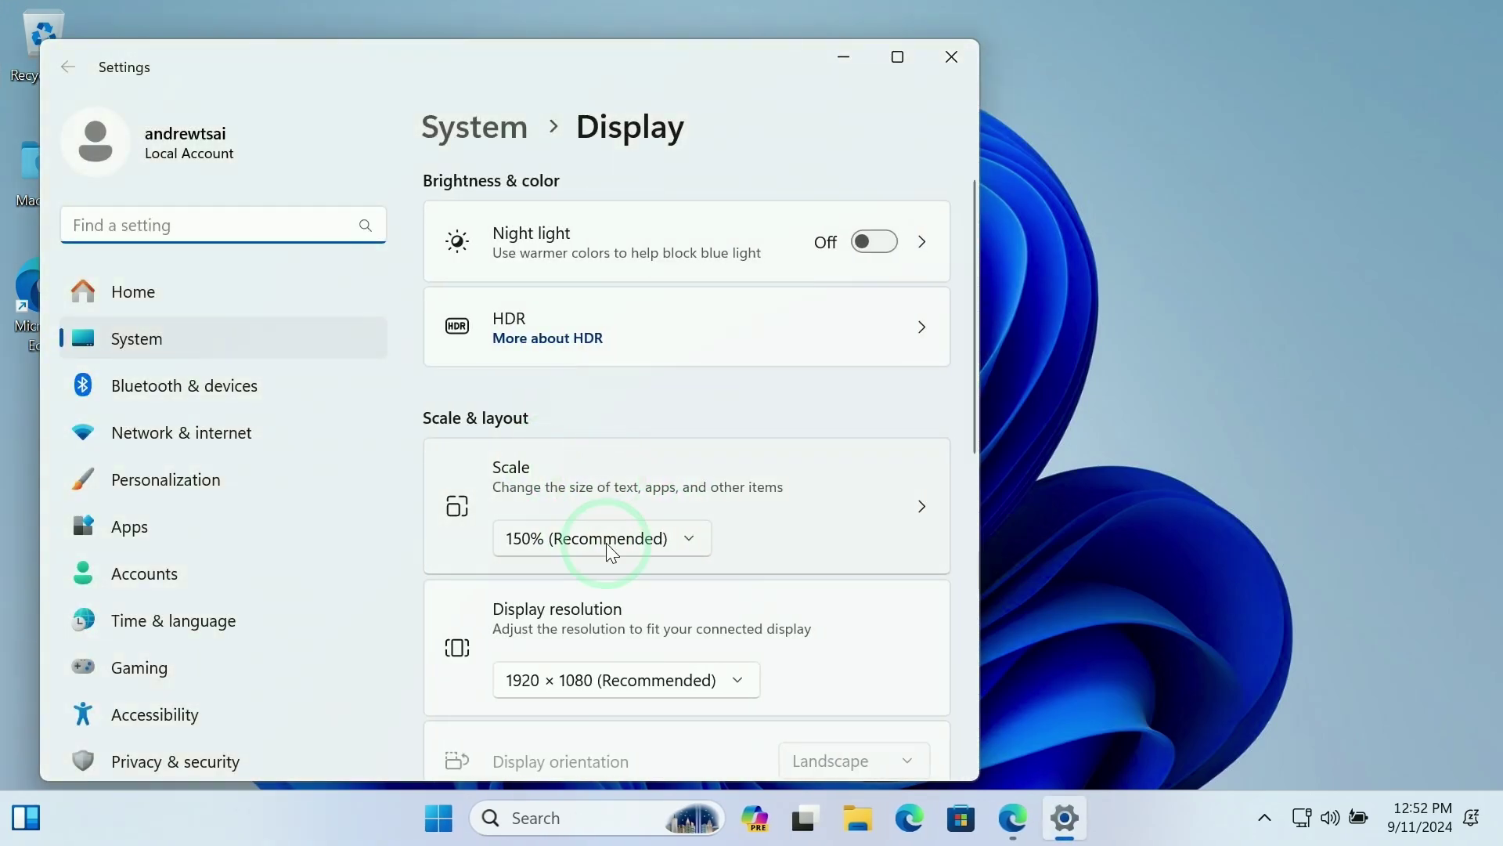
left_click(606, 543)
left_click(540, 464)
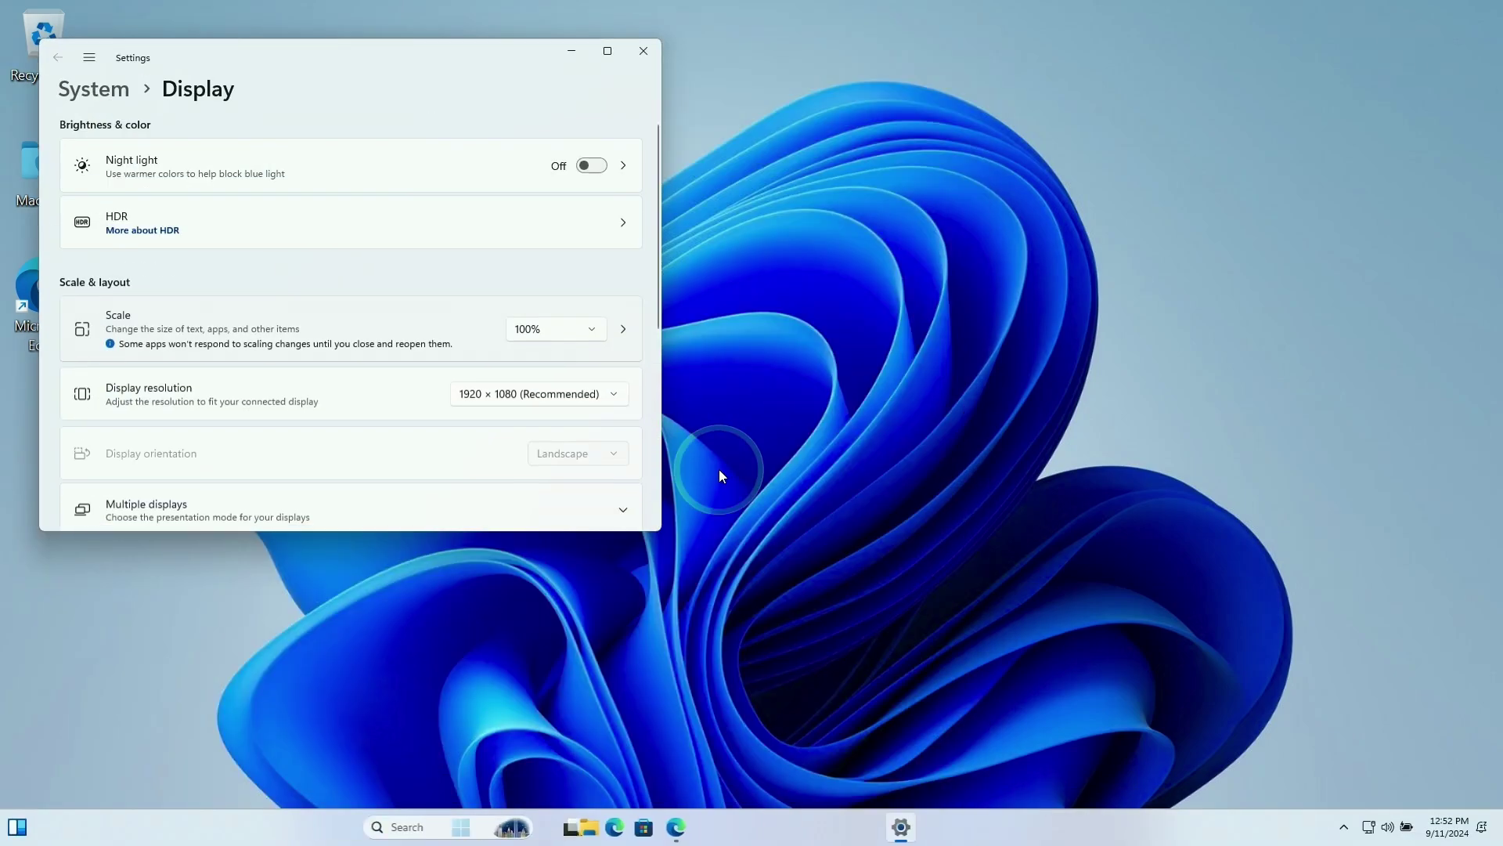
left_click(642, 51)
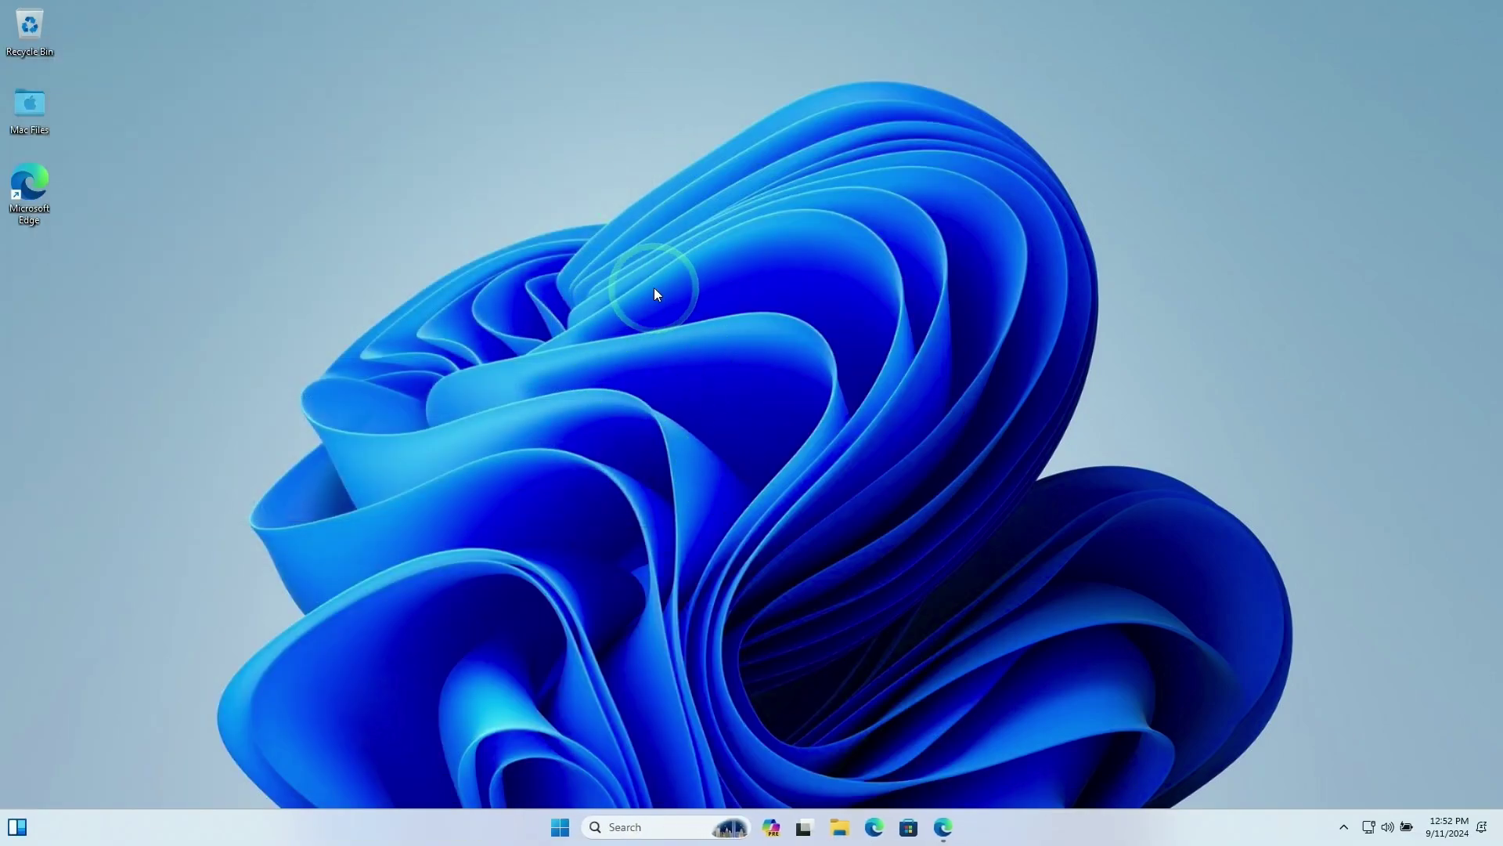
left_click(559, 827)
left_click(422, 177)
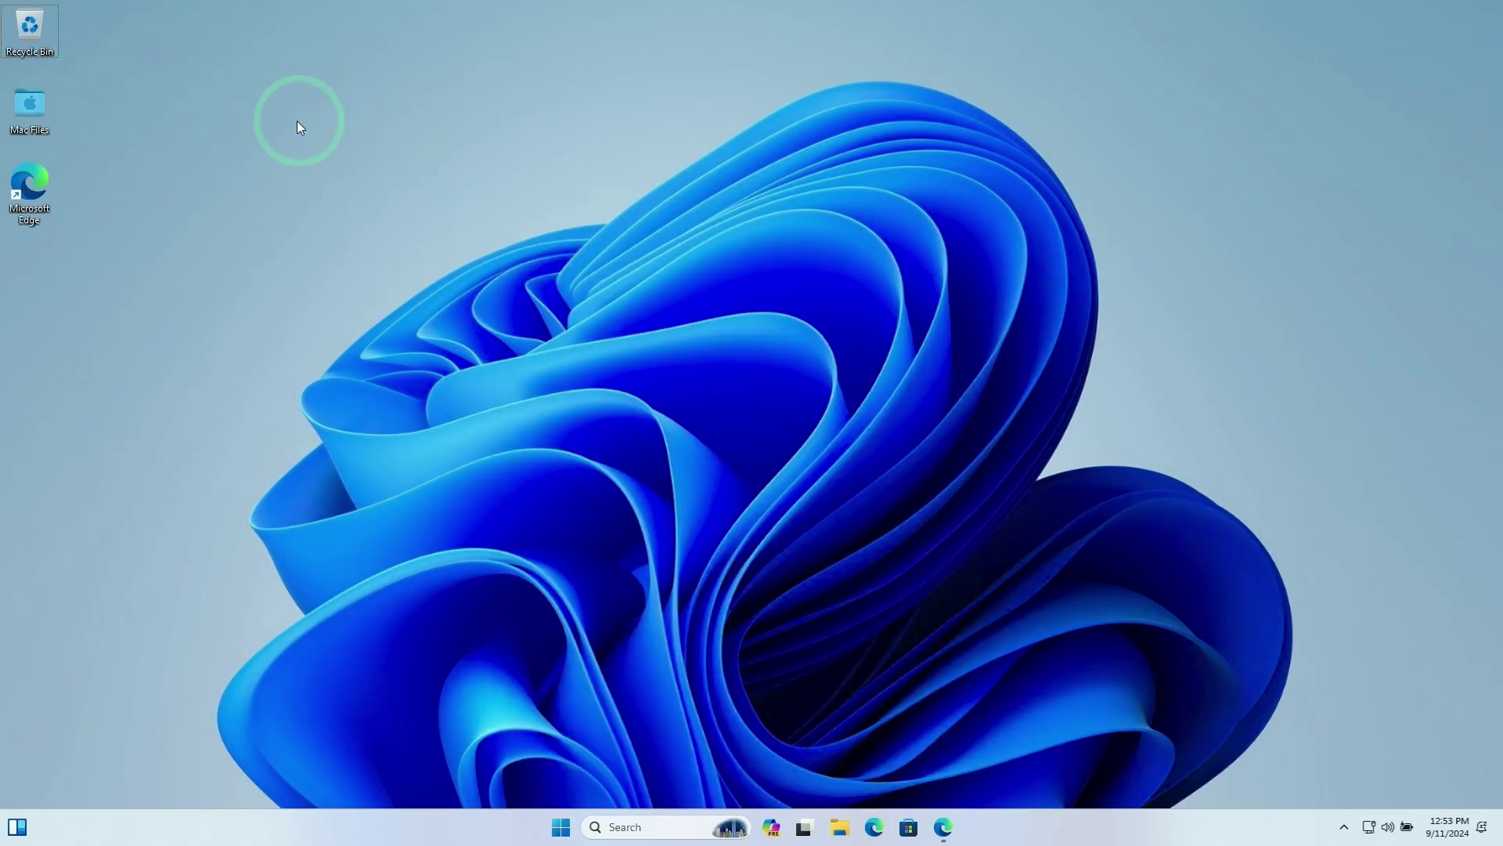
- Release input to the Mac and take the Windows 11 VM out of full screen
key("ctrl+alt")
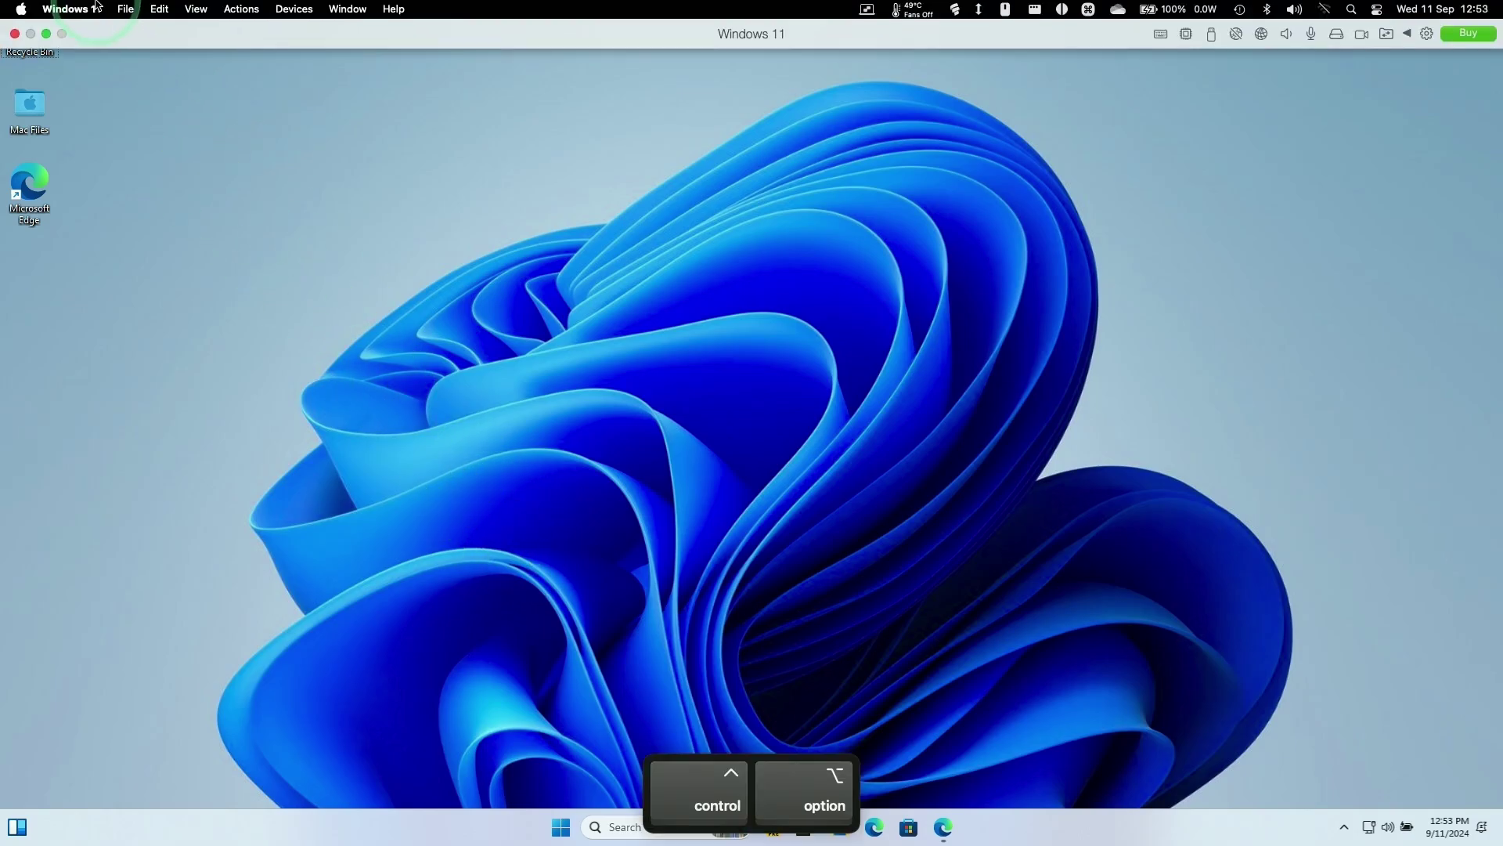
mouse_move(47, 35)
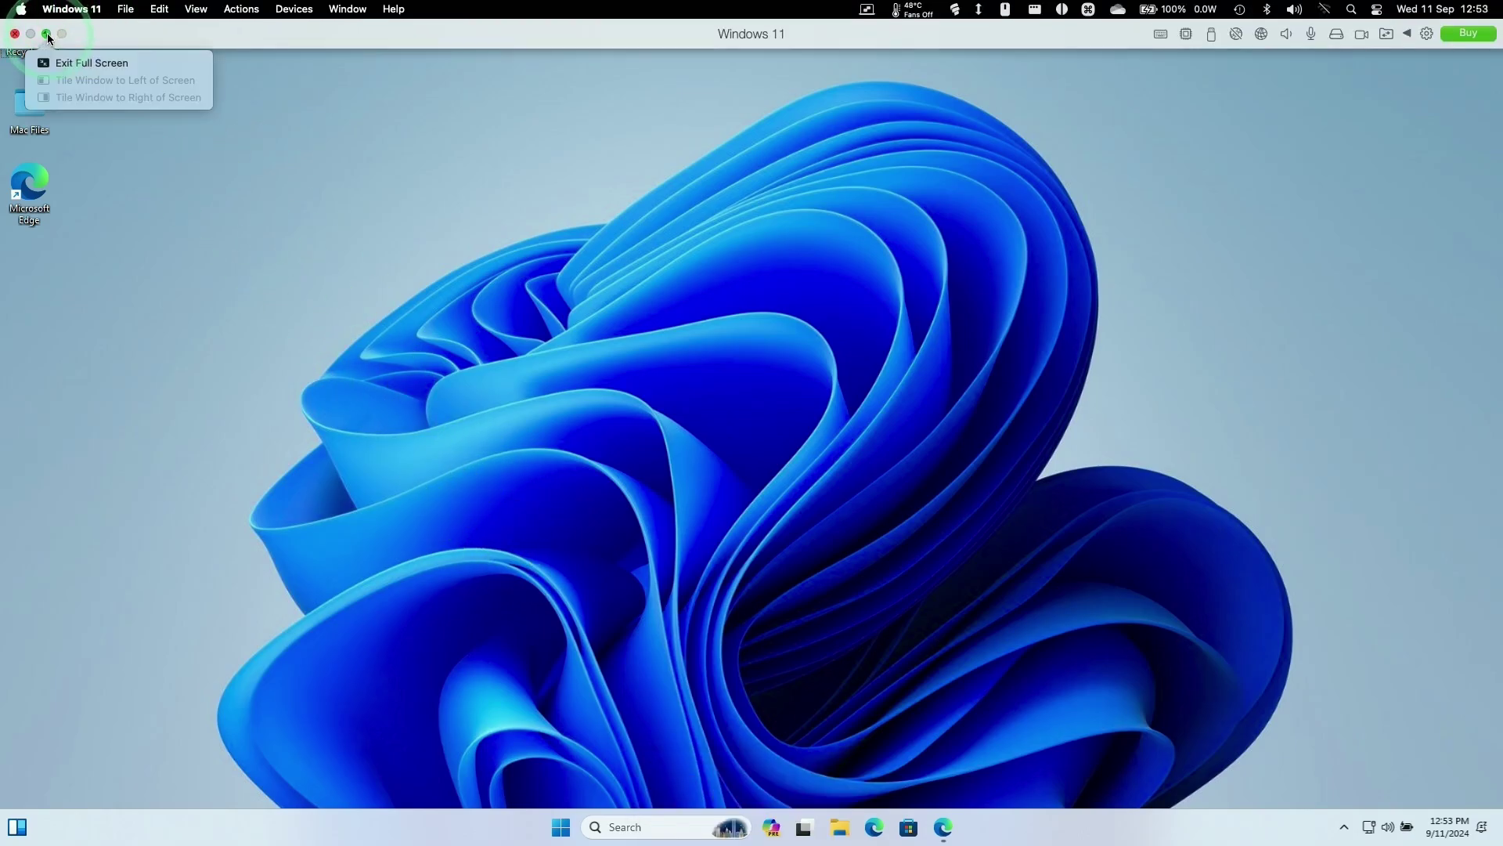
left_click(47, 35)
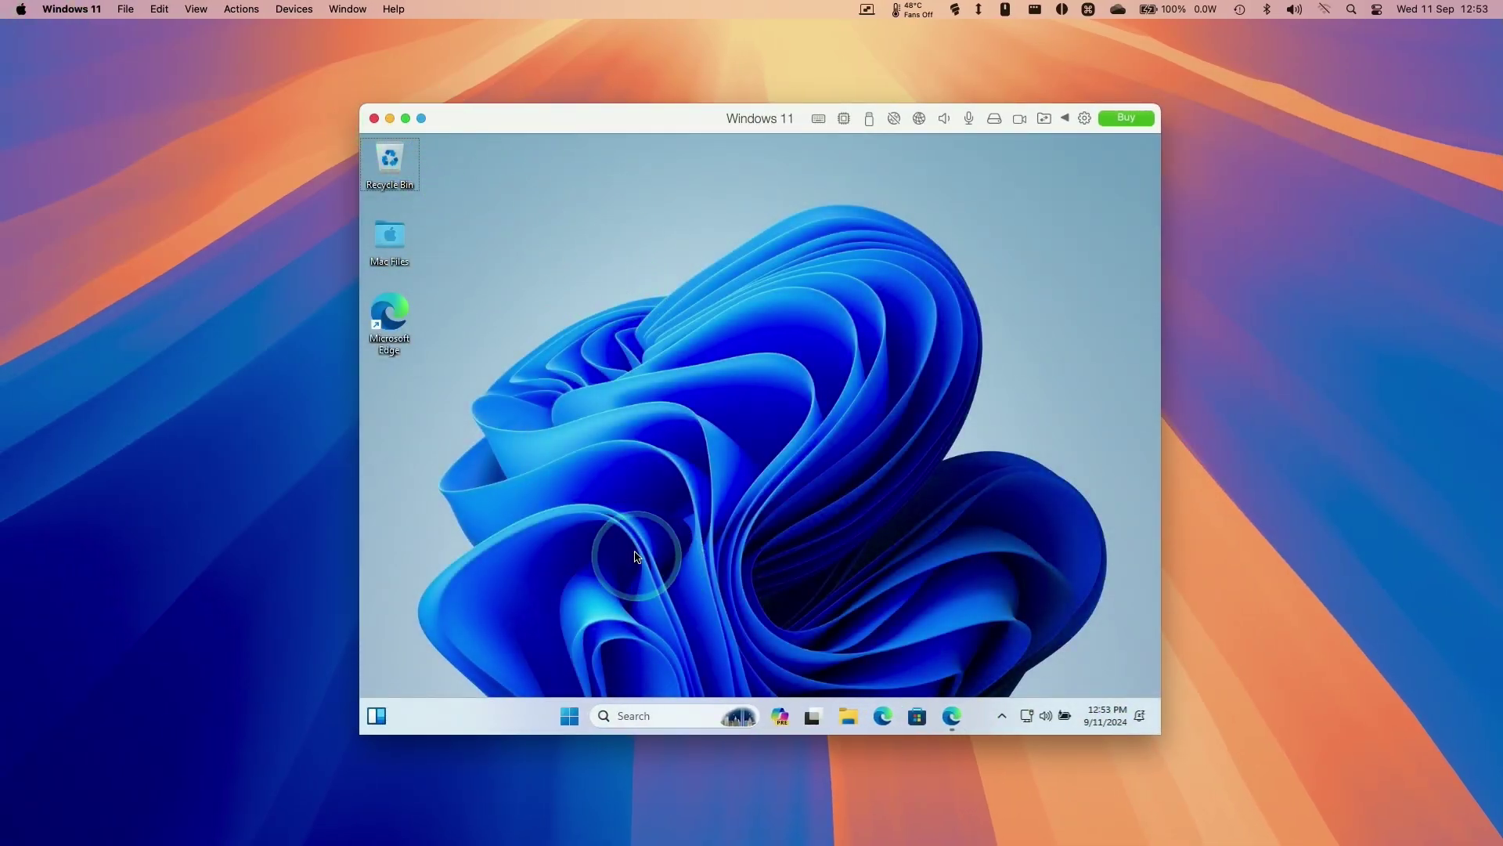
- Shut down Windows 11 from the Start menu's power options
key("ctrl+alt")
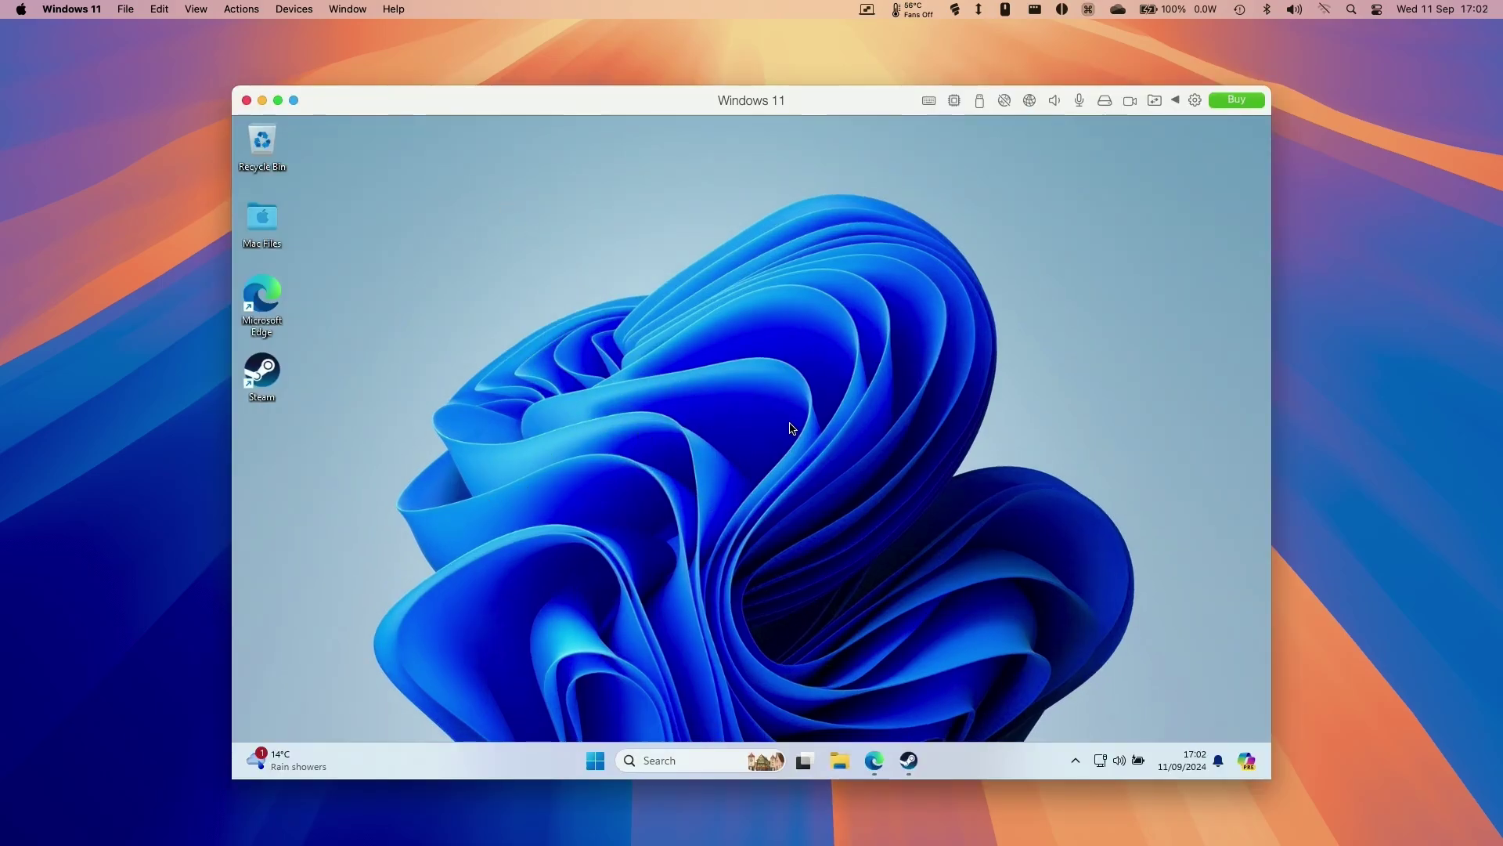
left_click_drag(967, 612, 724, 423)
left_click(595, 763)
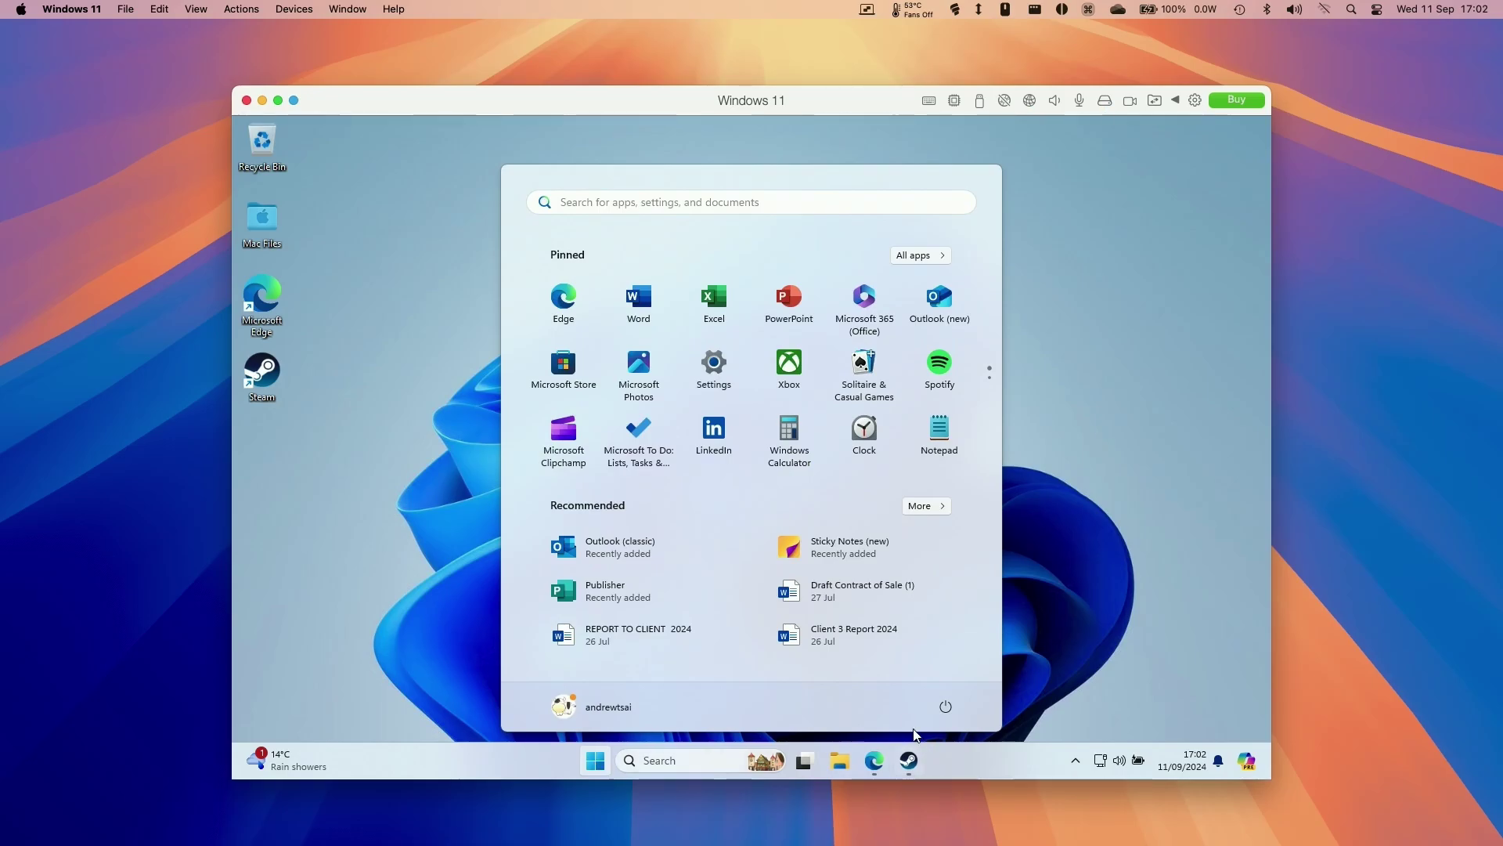
left_click(944, 707)
left_click(968, 656)
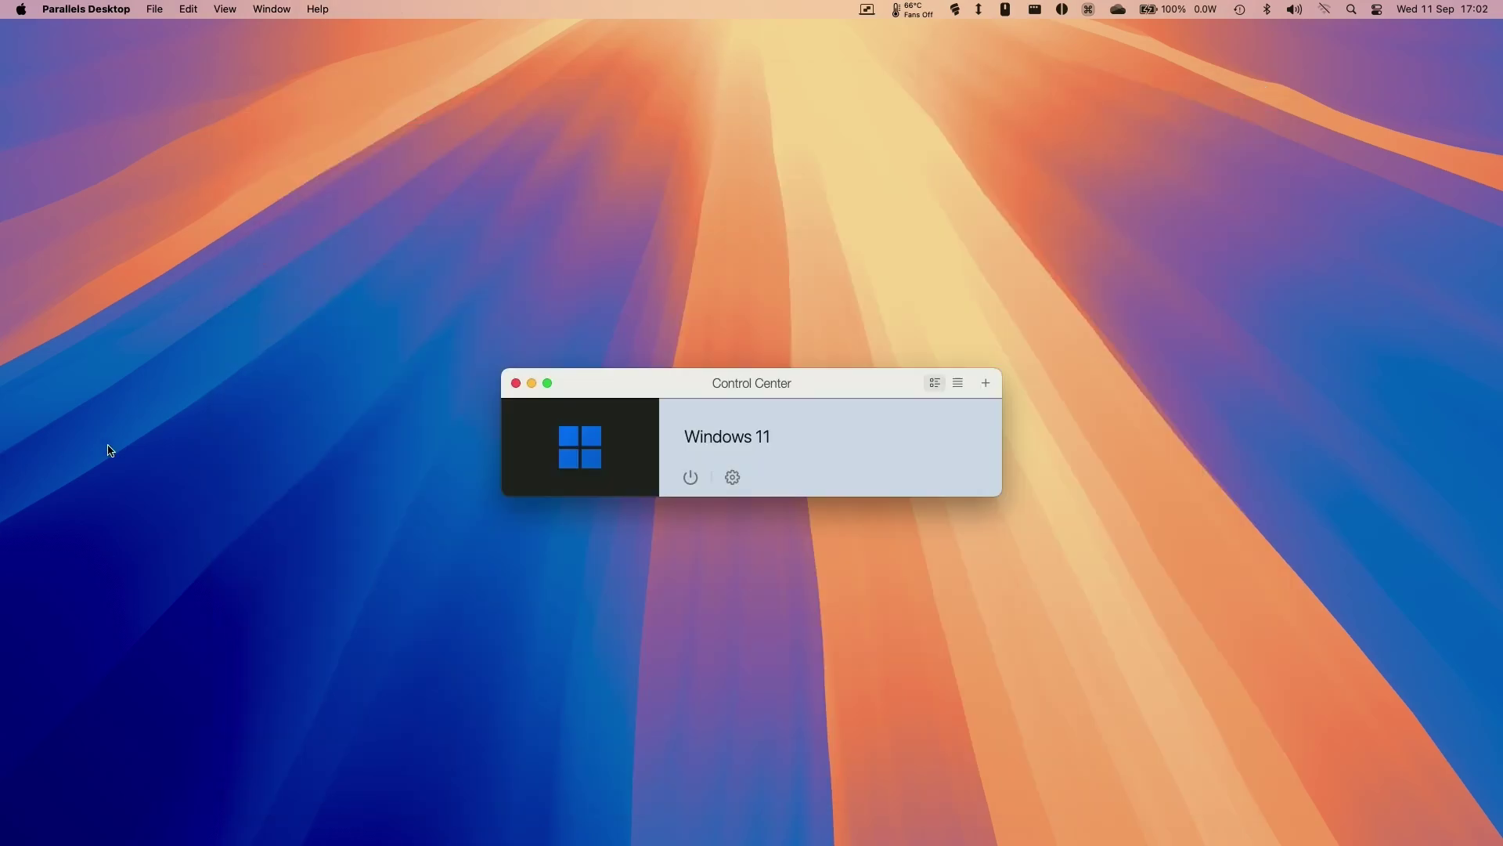
- Switch the VM's CPU & Memory to Manual with 8 processors and 20 GB memory
left_click(733, 478)
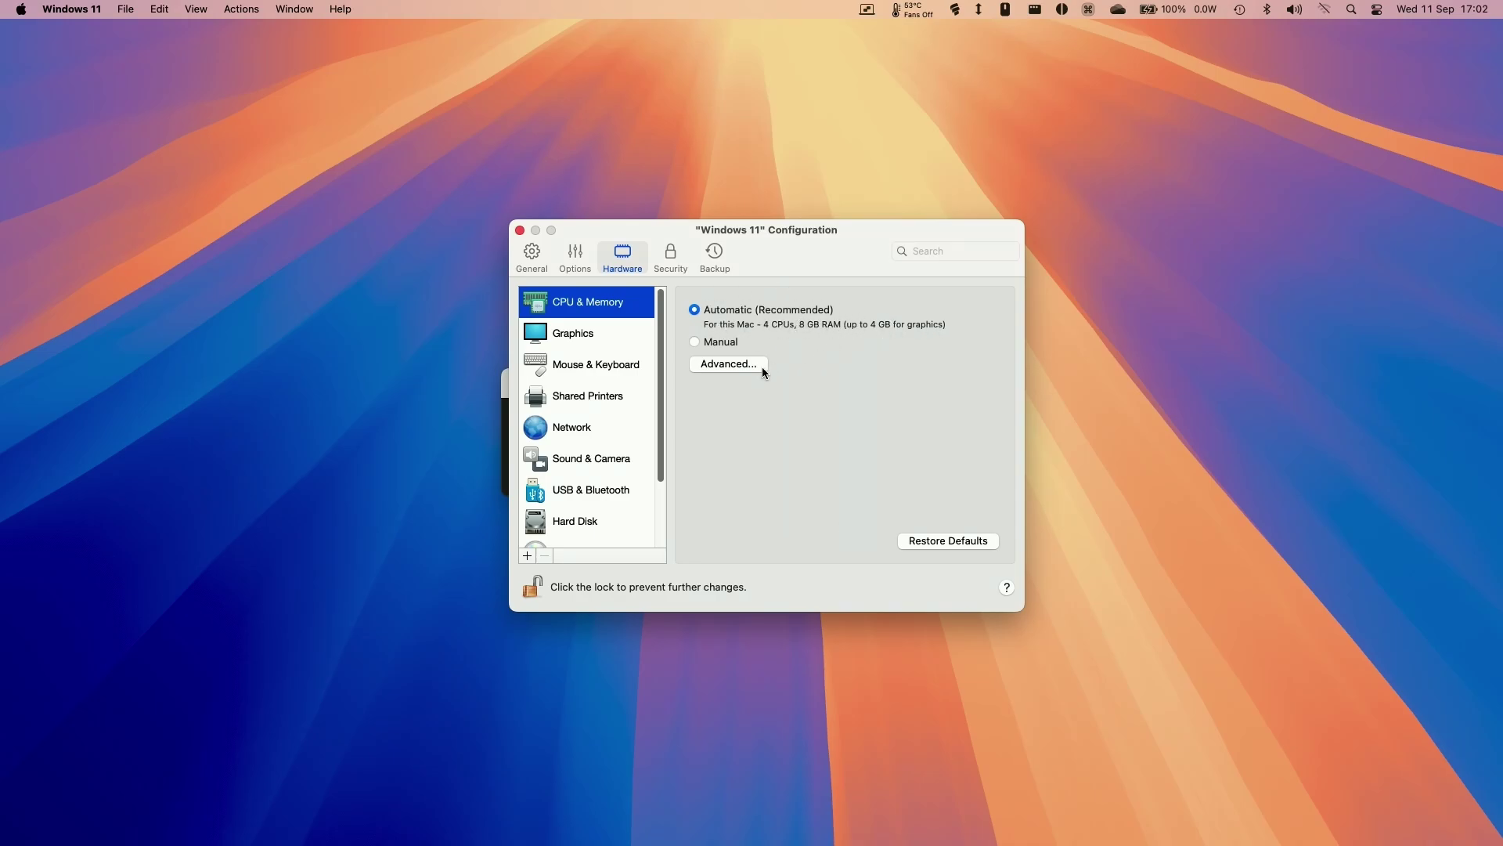
left_click(734, 365)
left_click(719, 343)
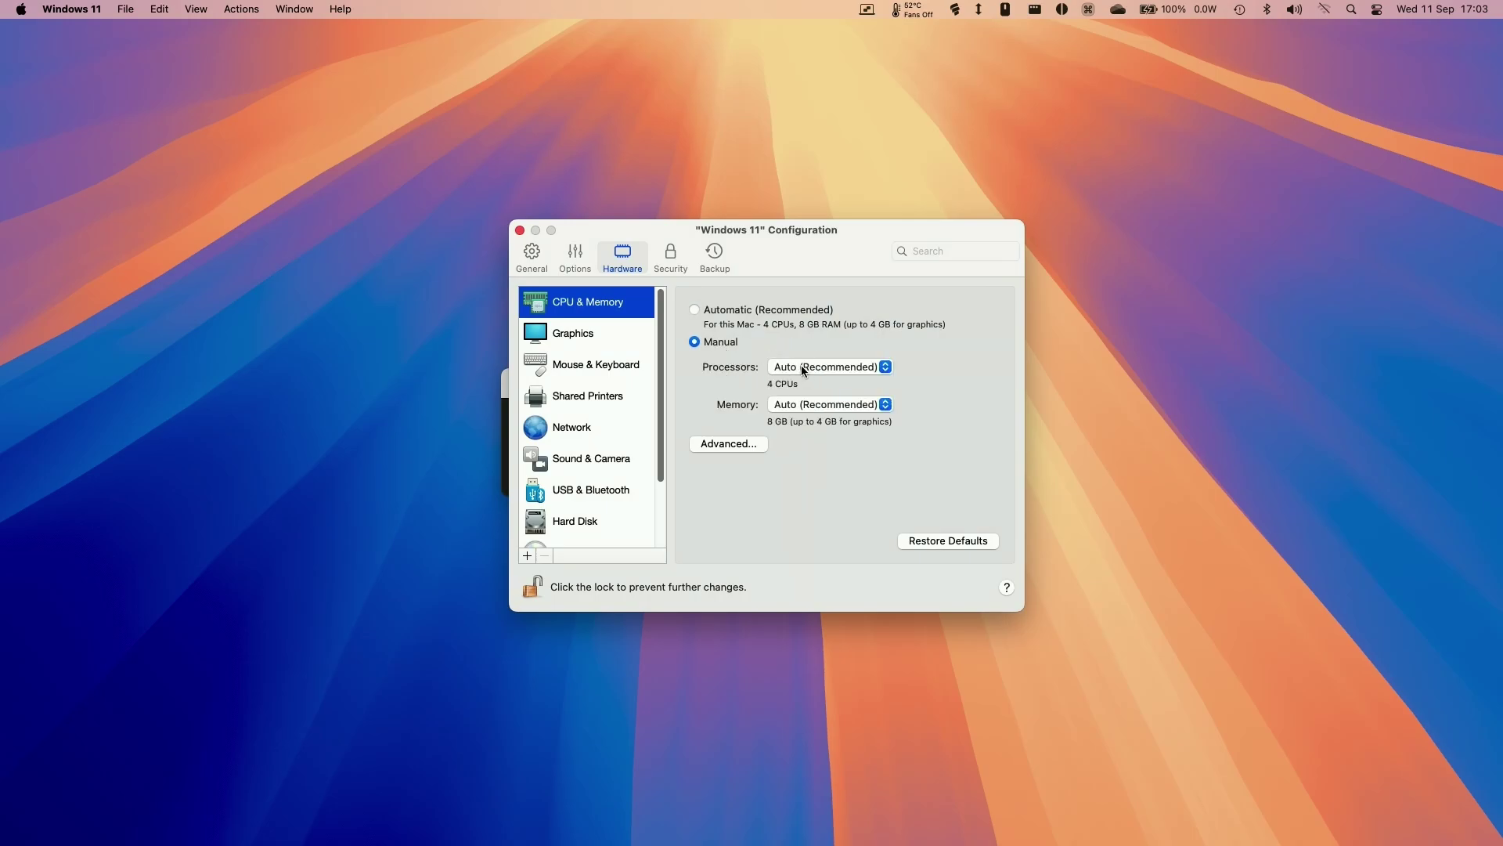
left_click(821, 370)
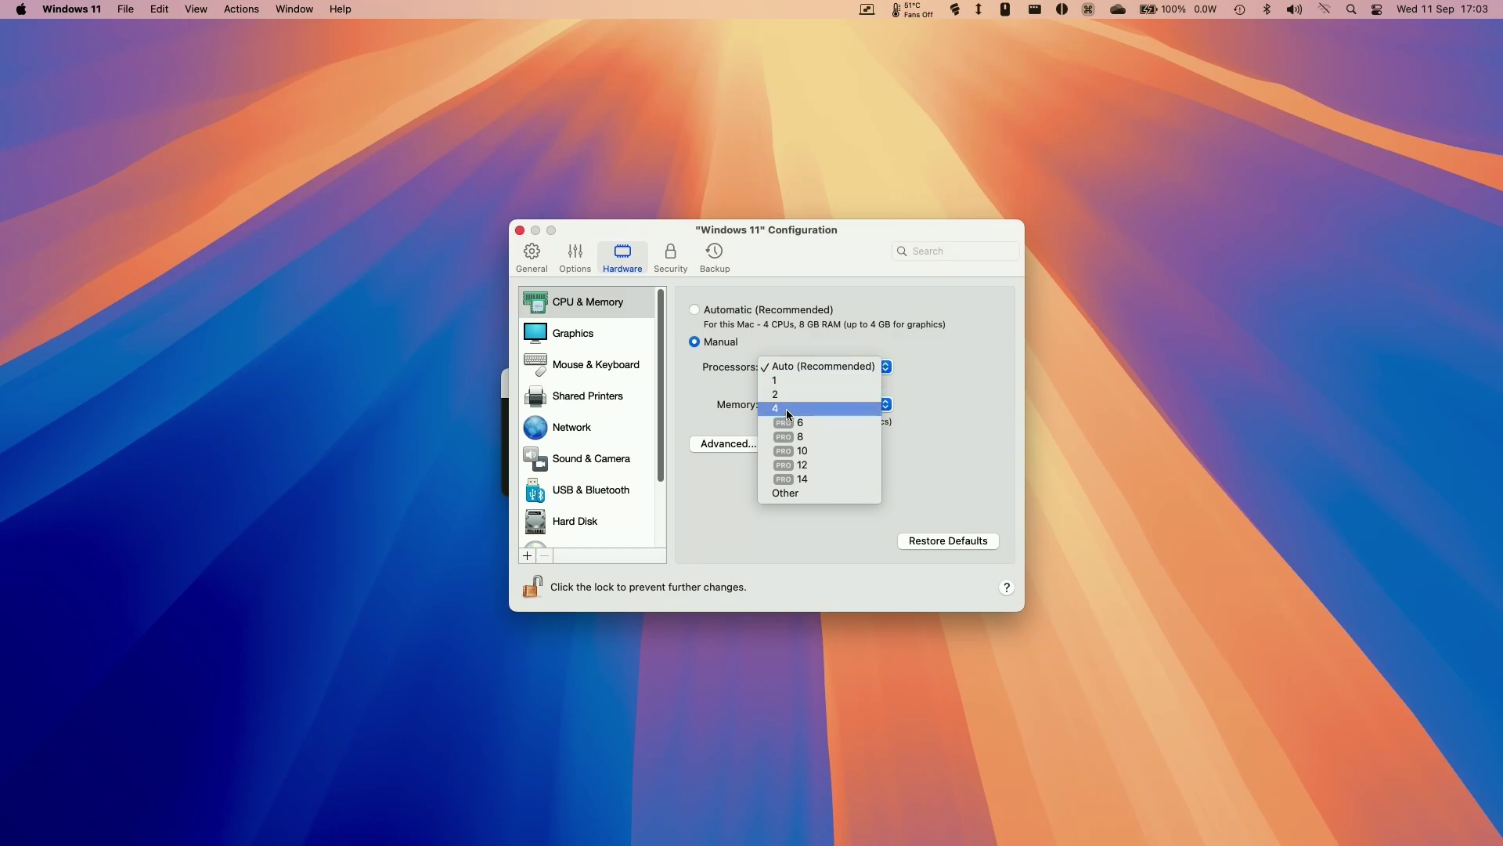
left_click(821, 437)
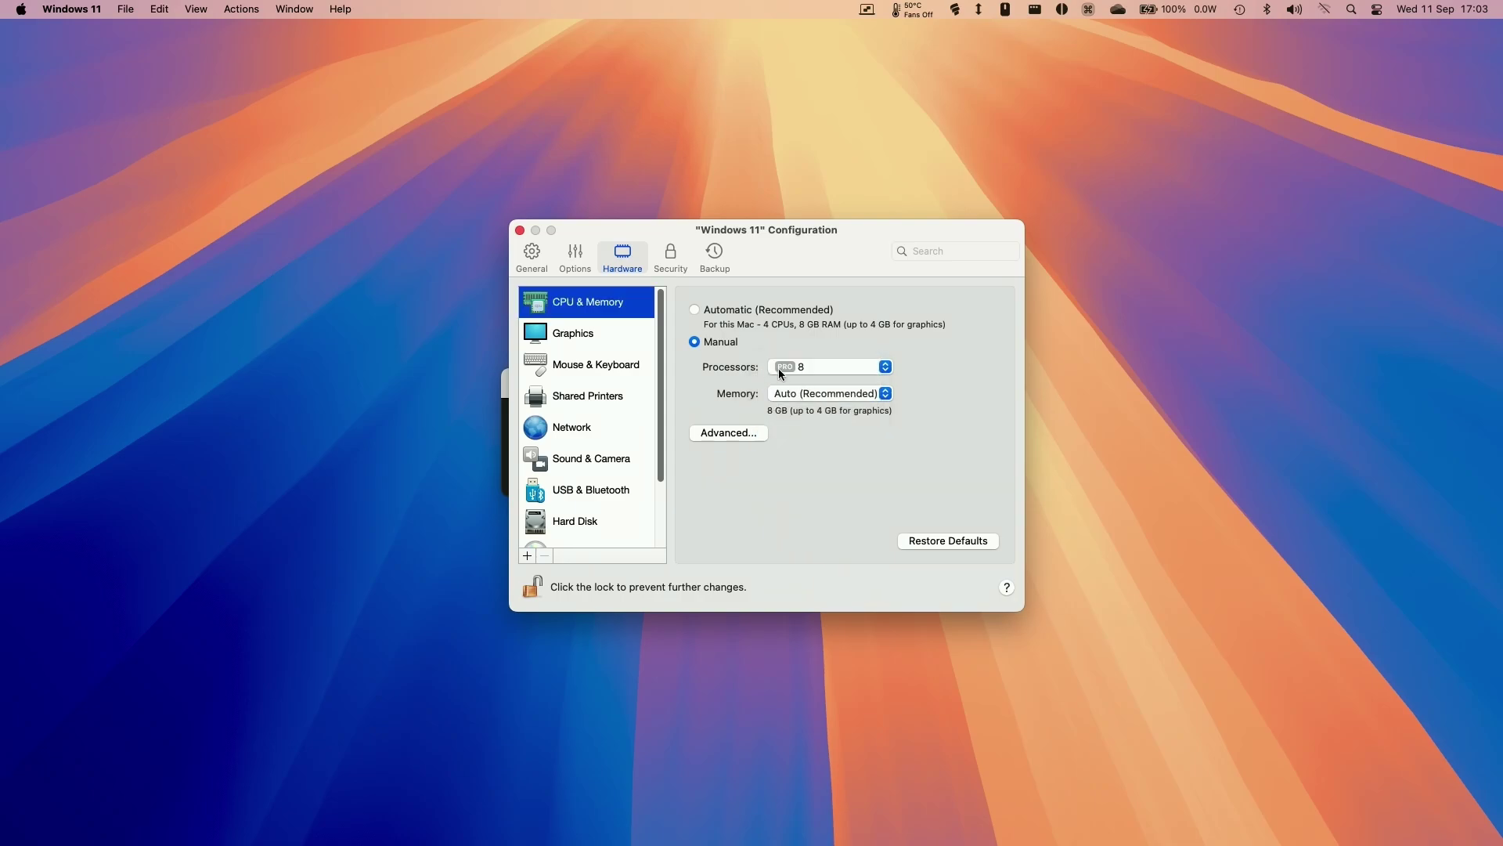
left_click(806, 368)
left_click(947, 377)
left_click(793, 395)
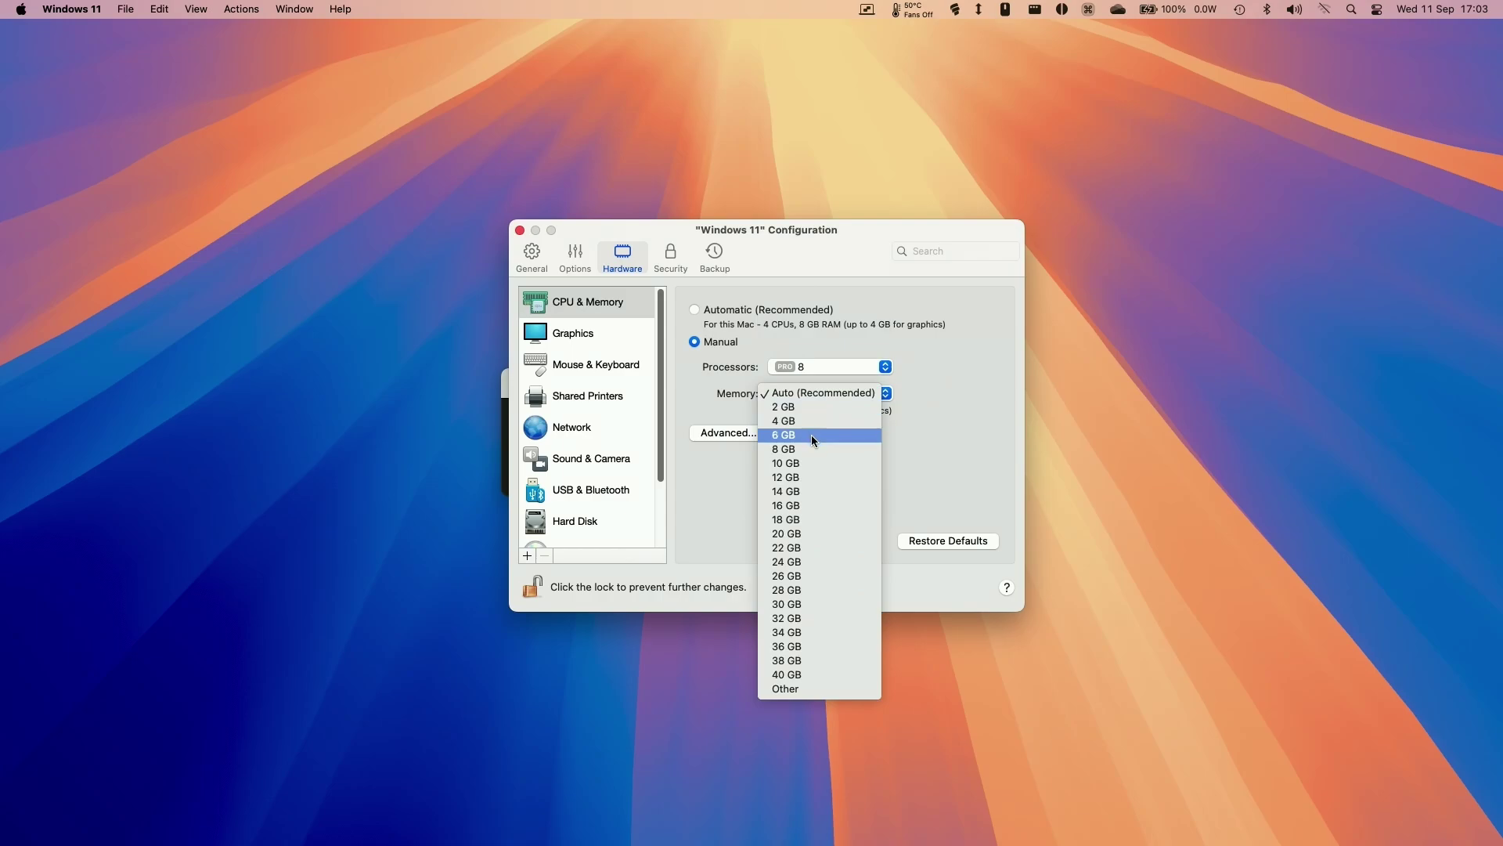
left_click(809, 534)
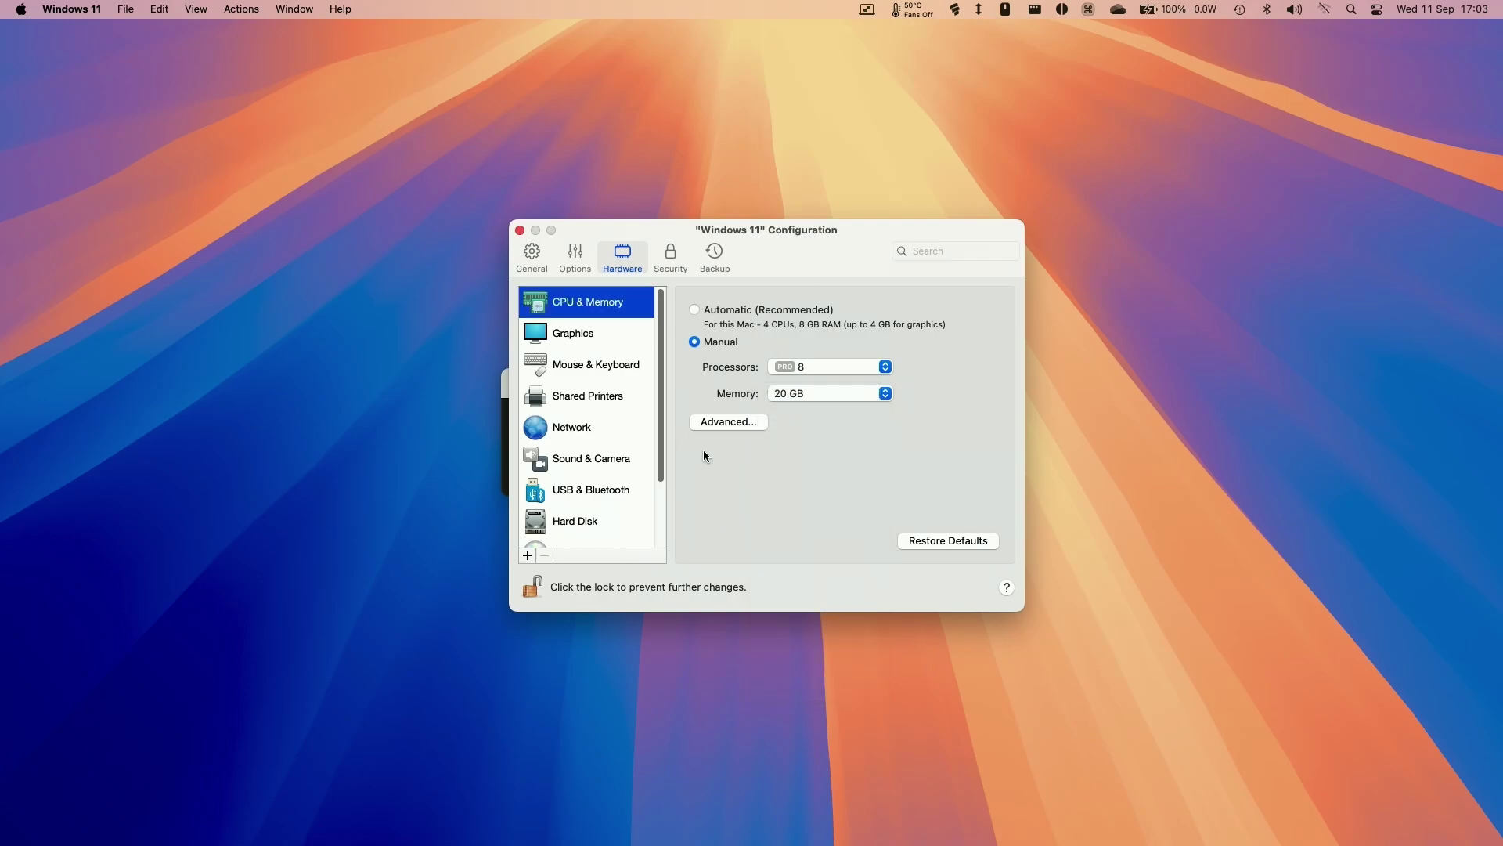
- Briefly try 4 processors and 4 GB, then restore 8 processors and 20 GB
left_click(880, 366)
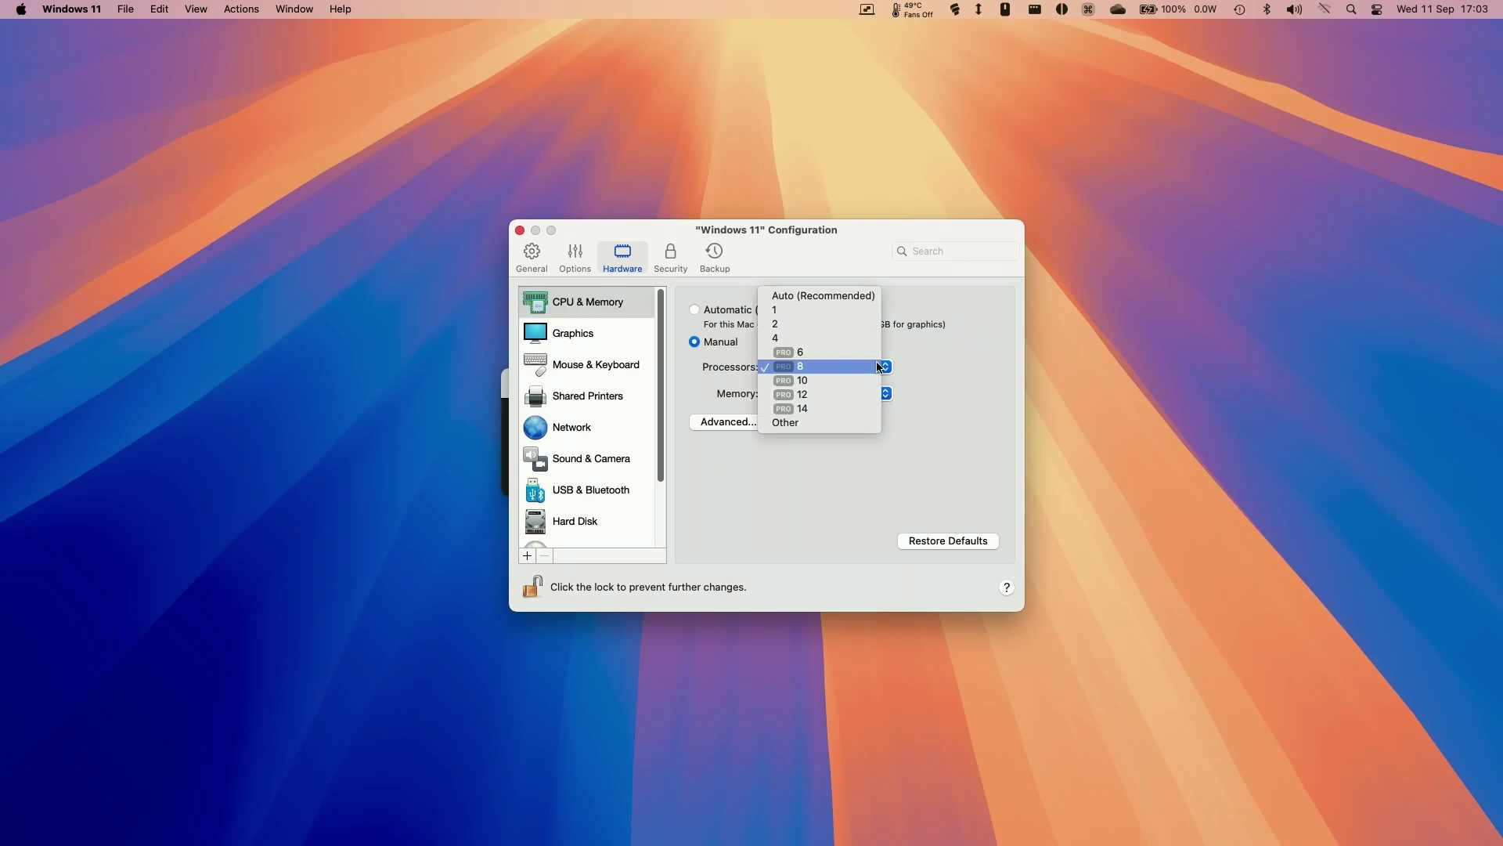
left_click(780, 339)
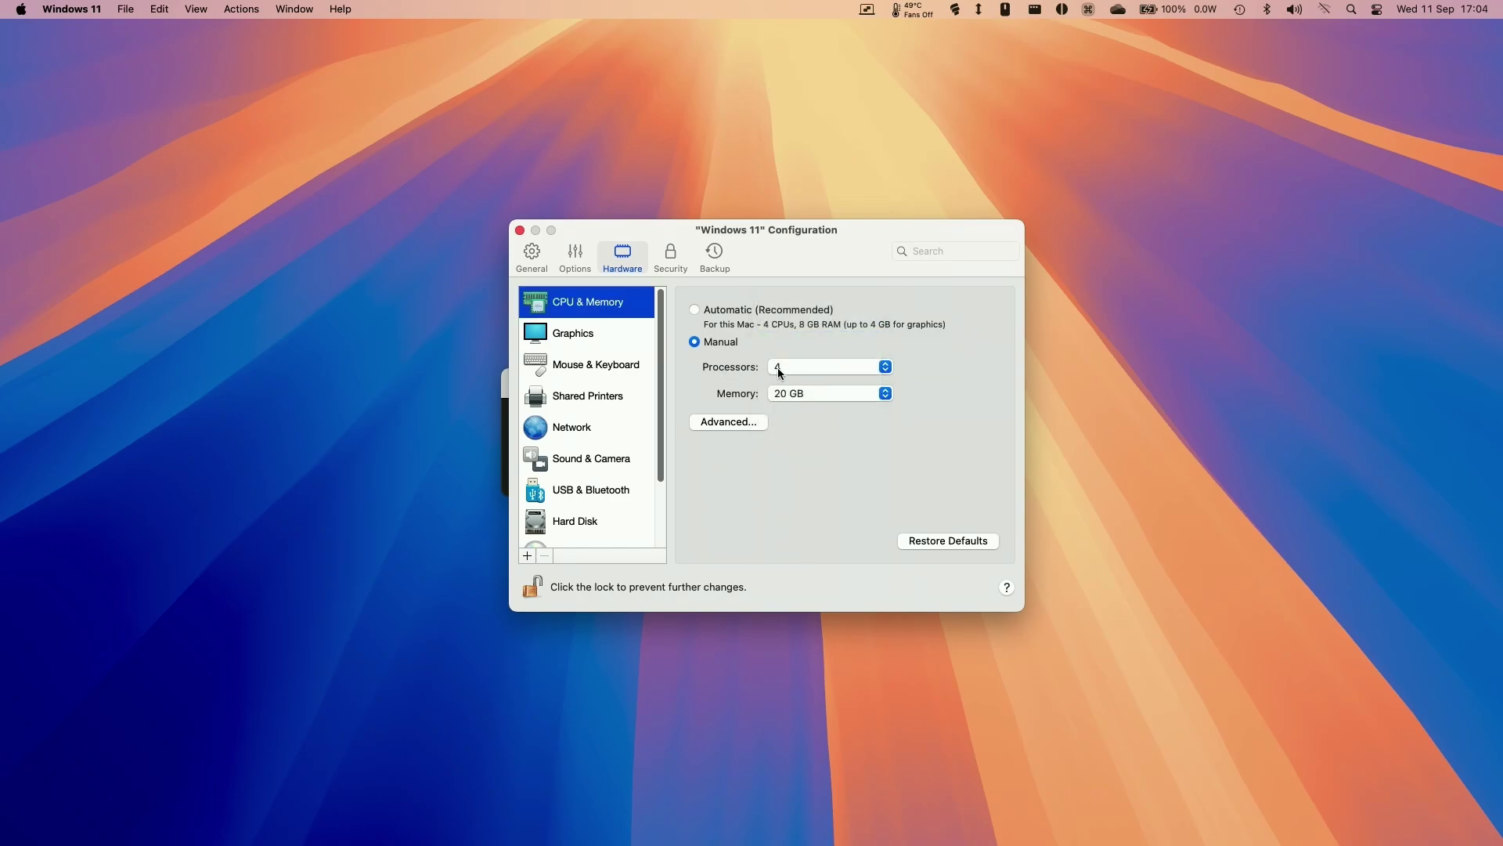
left_click(786, 393)
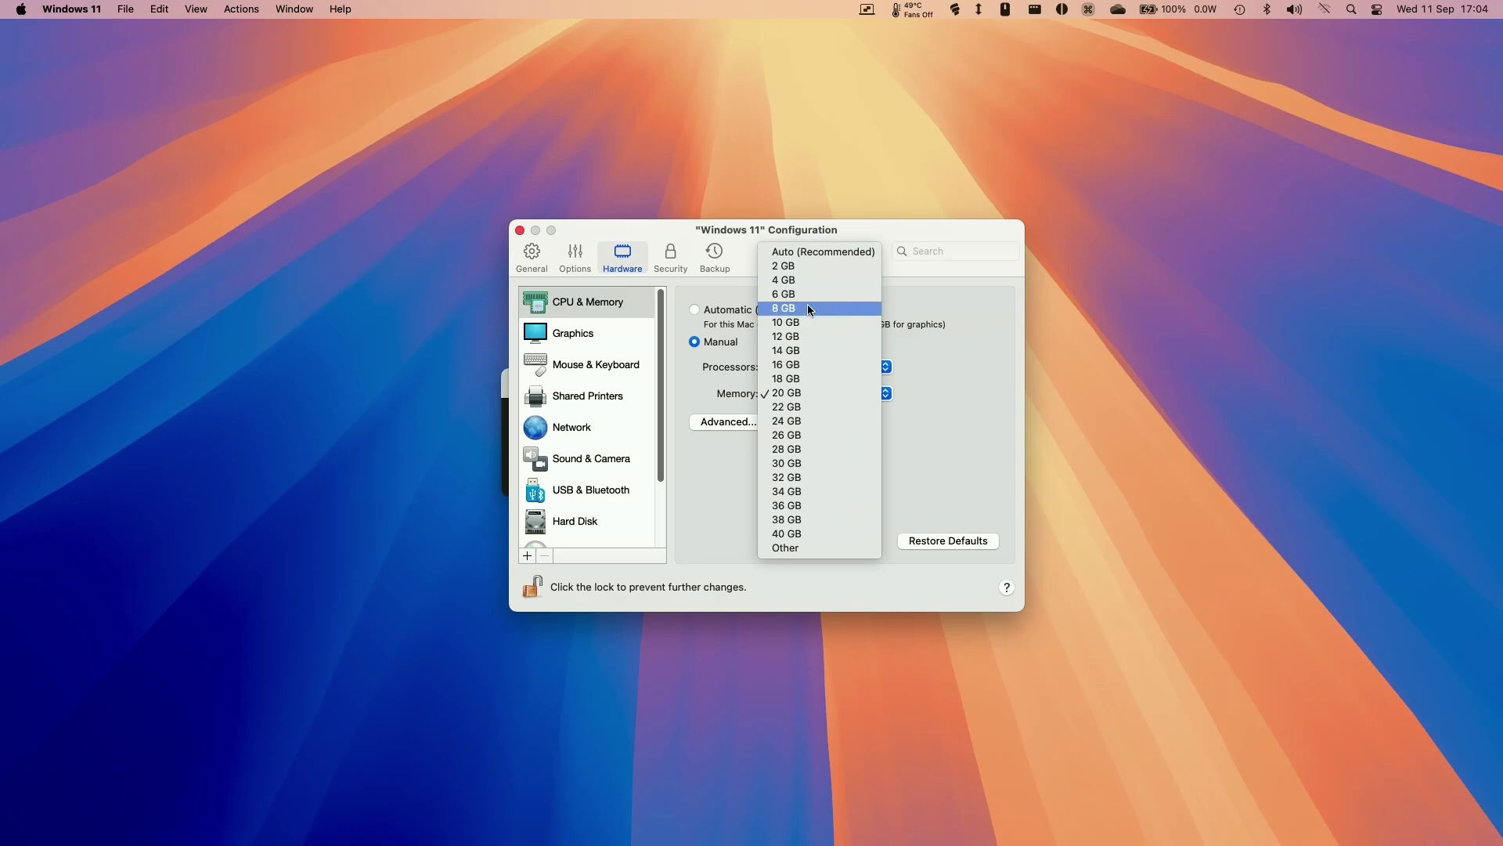
left_click(795, 281)
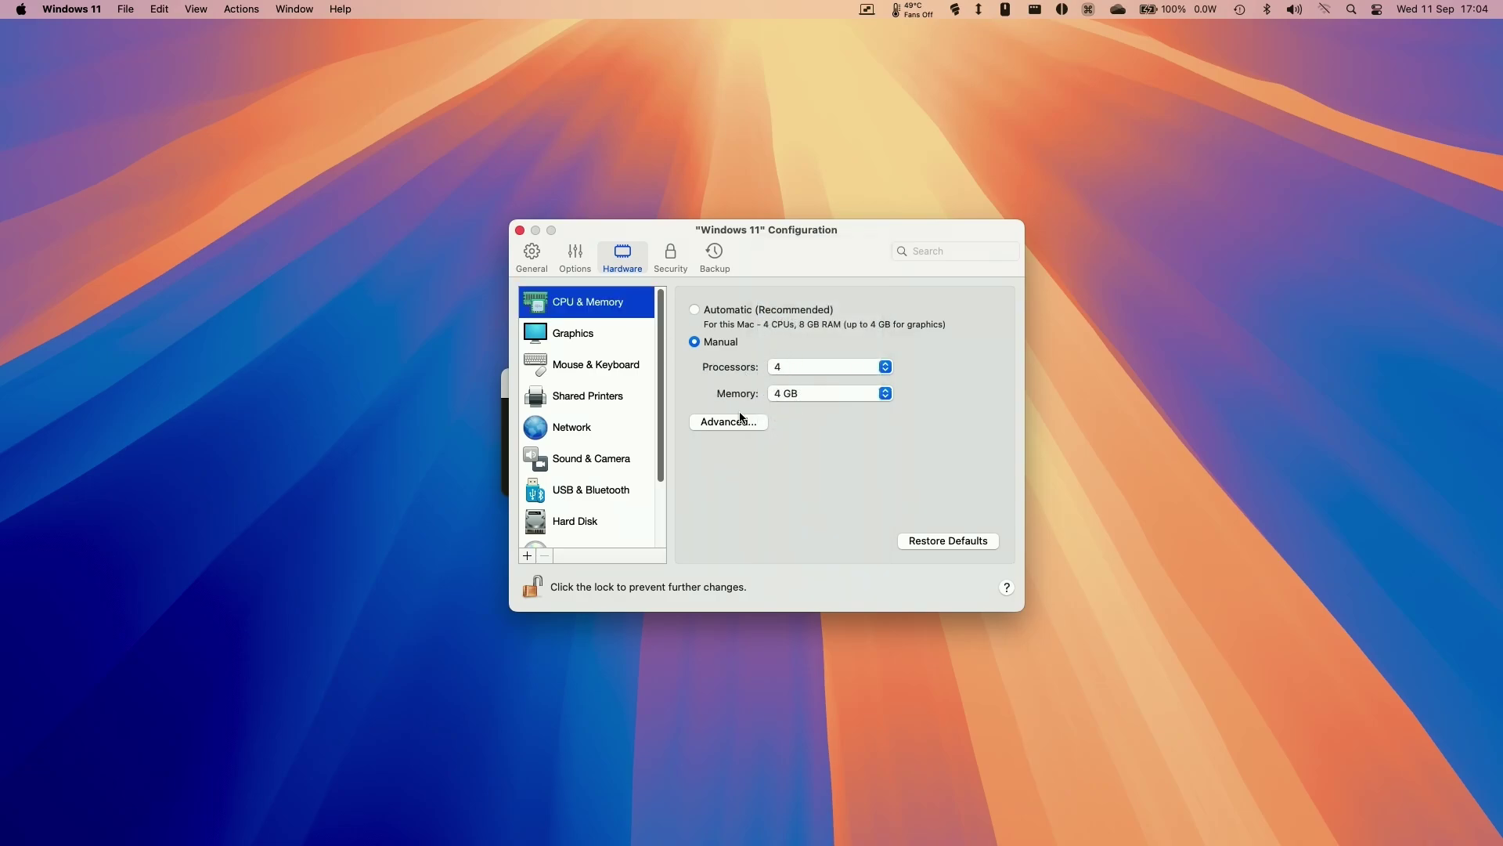
left_click(822, 367)
left_click(829, 387)
left_click(781, 395)
left_click(830, 411)
left_click(771, 397)
left_click(722, 395)
left_click(825, 395)
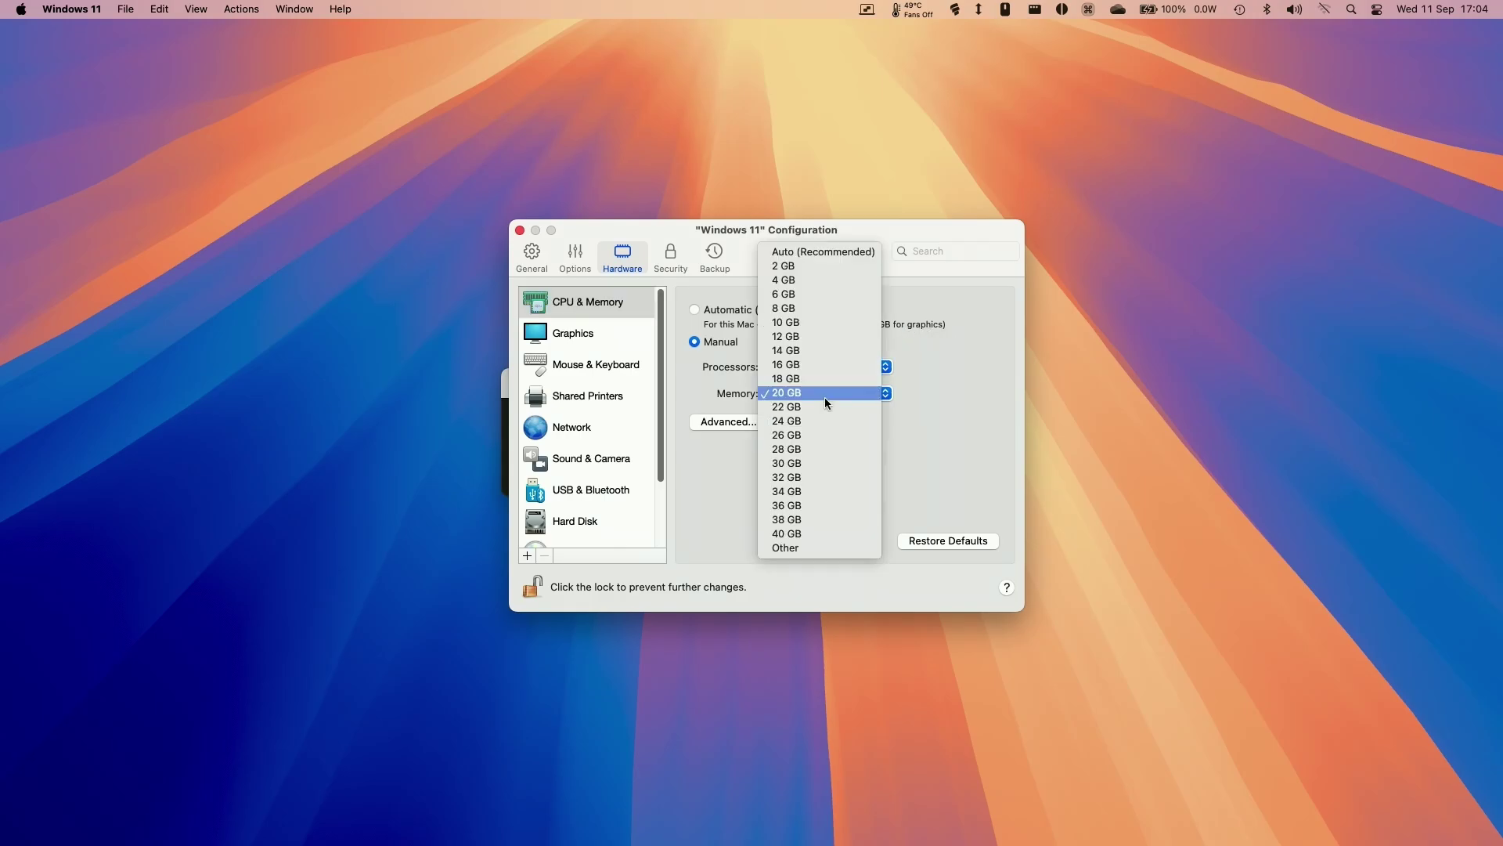
left_click(962, 406)
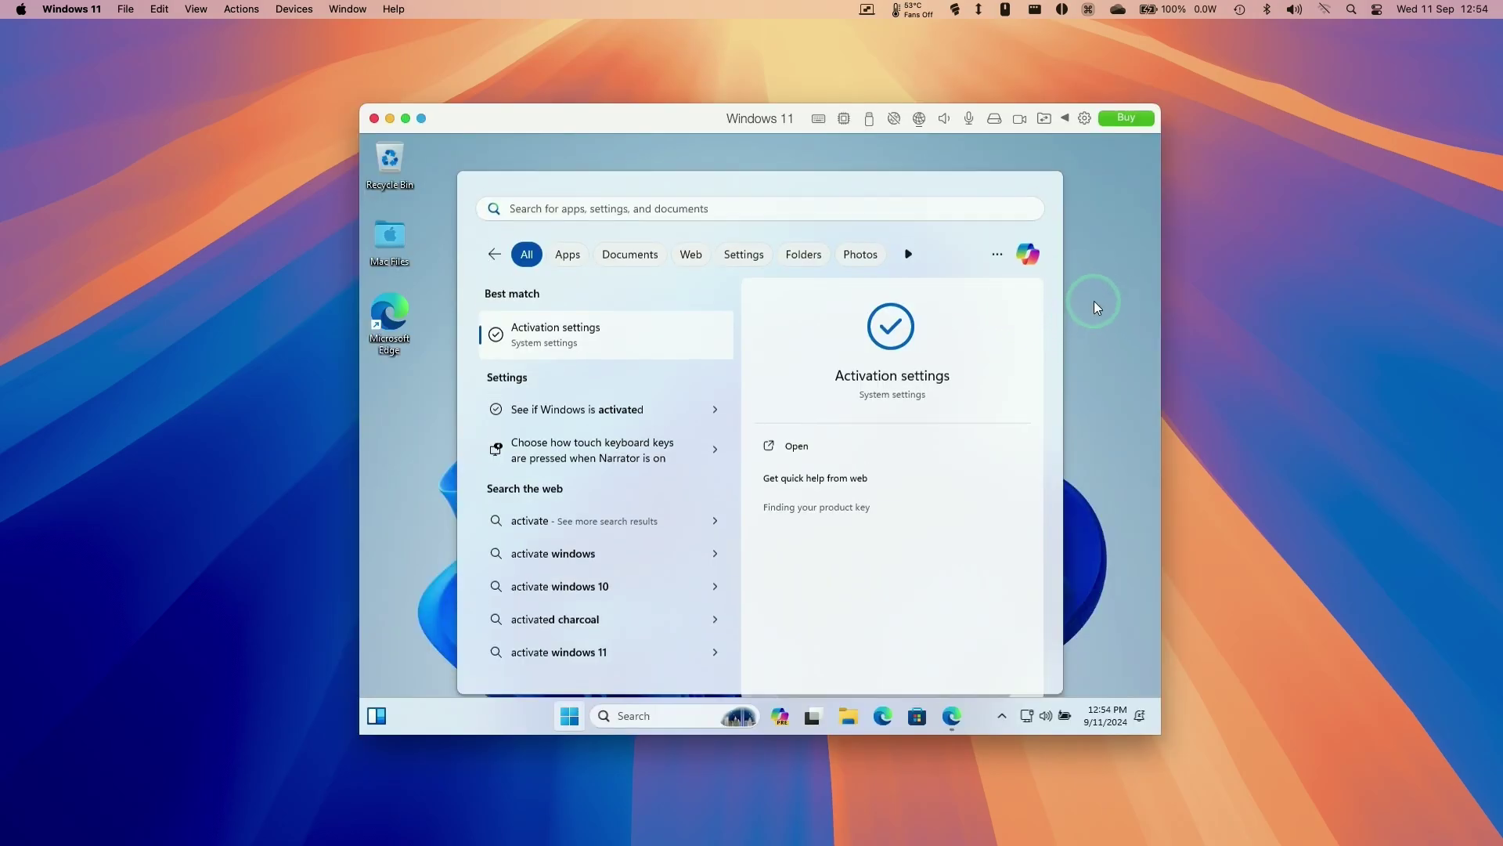
left_click(789, 619)
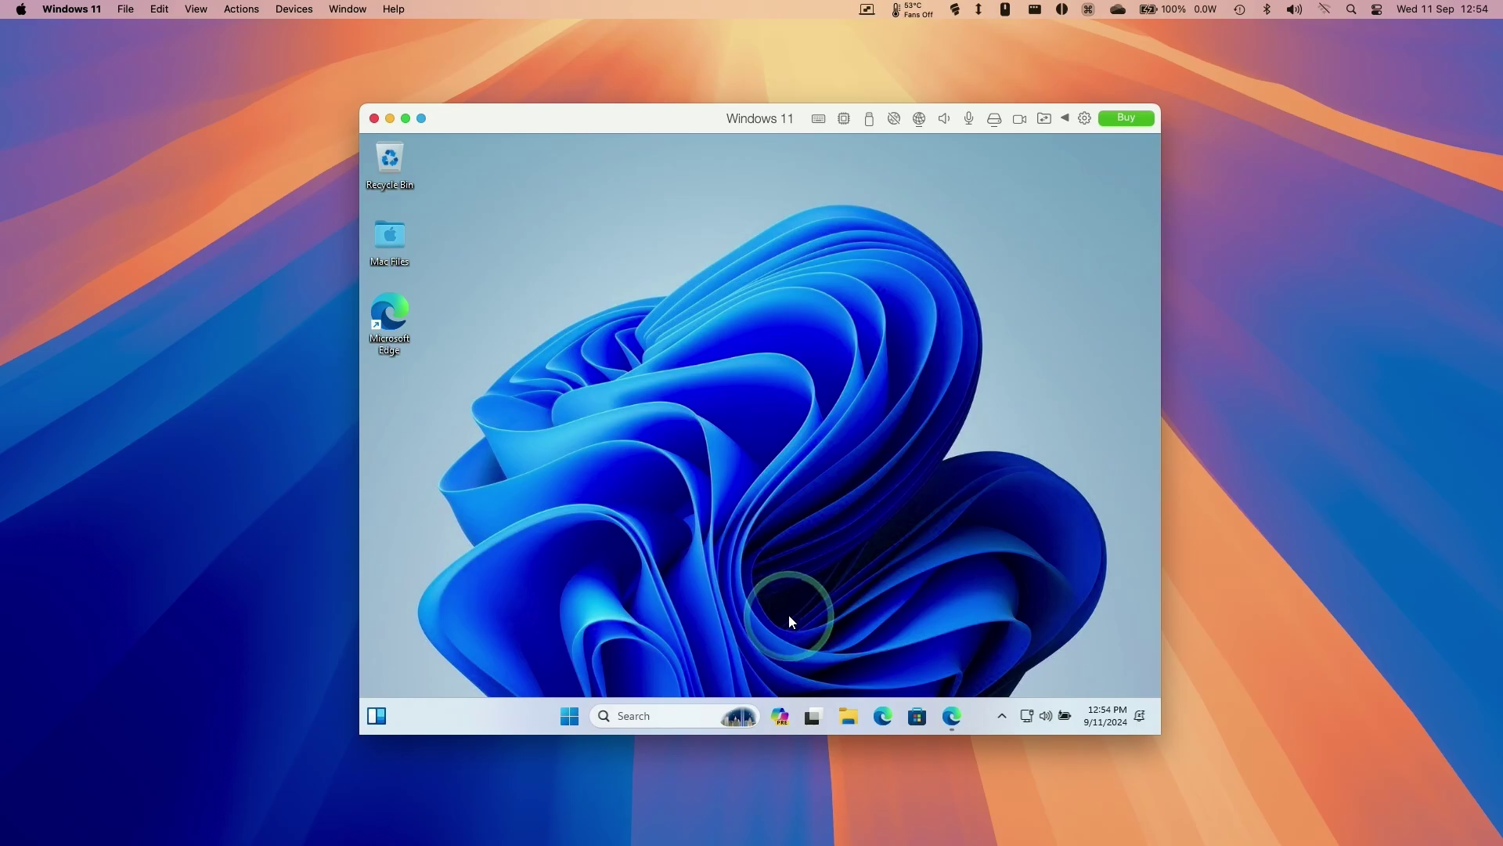
- Search 'activate' in Start, open Activation settings and bring up the Change product key prompt
left_click(565, 725)
type("activate")
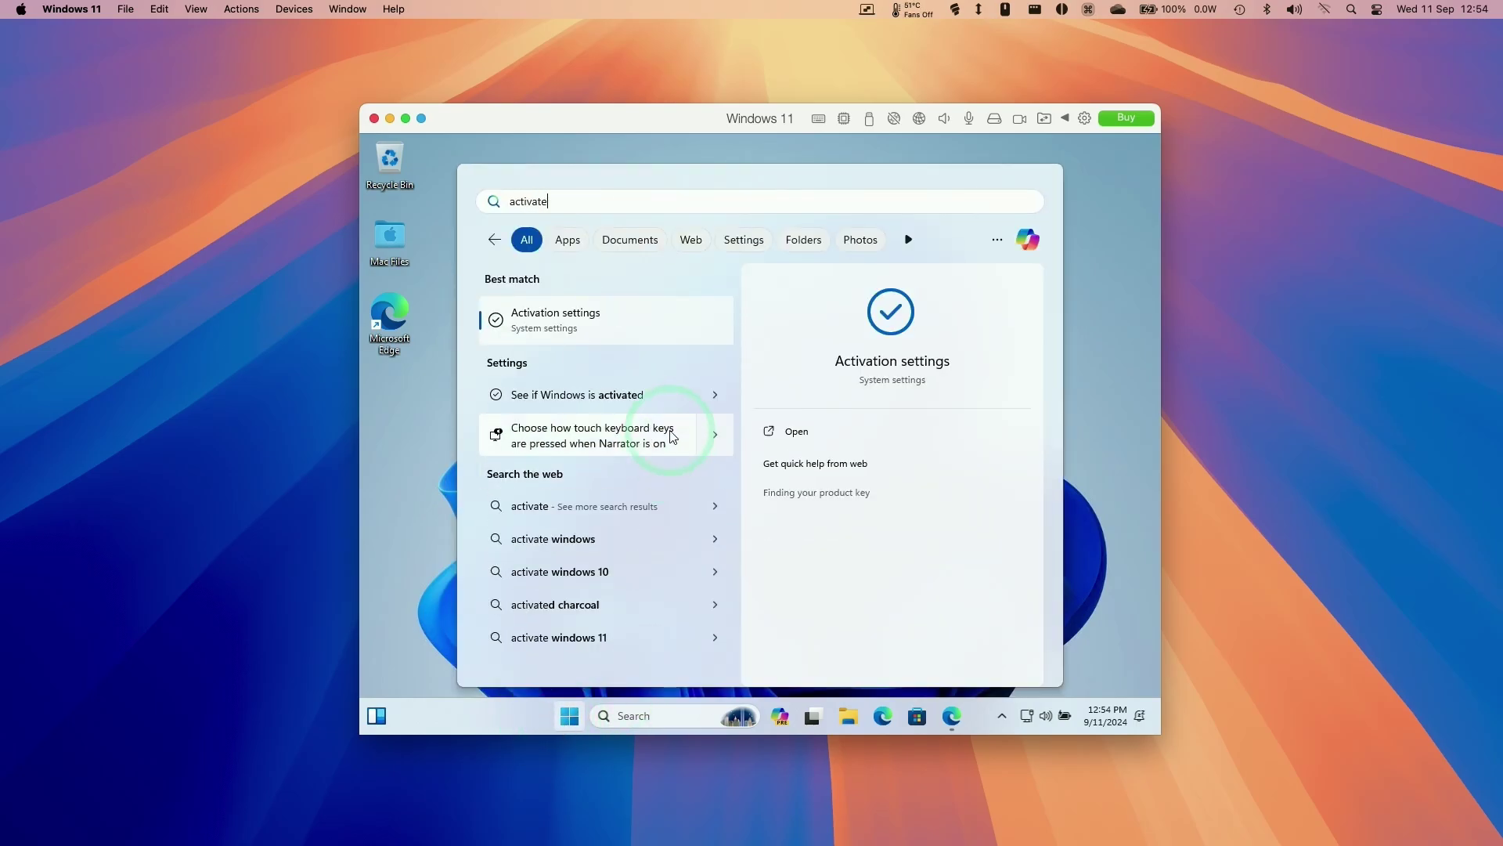
left_click(671, 322)
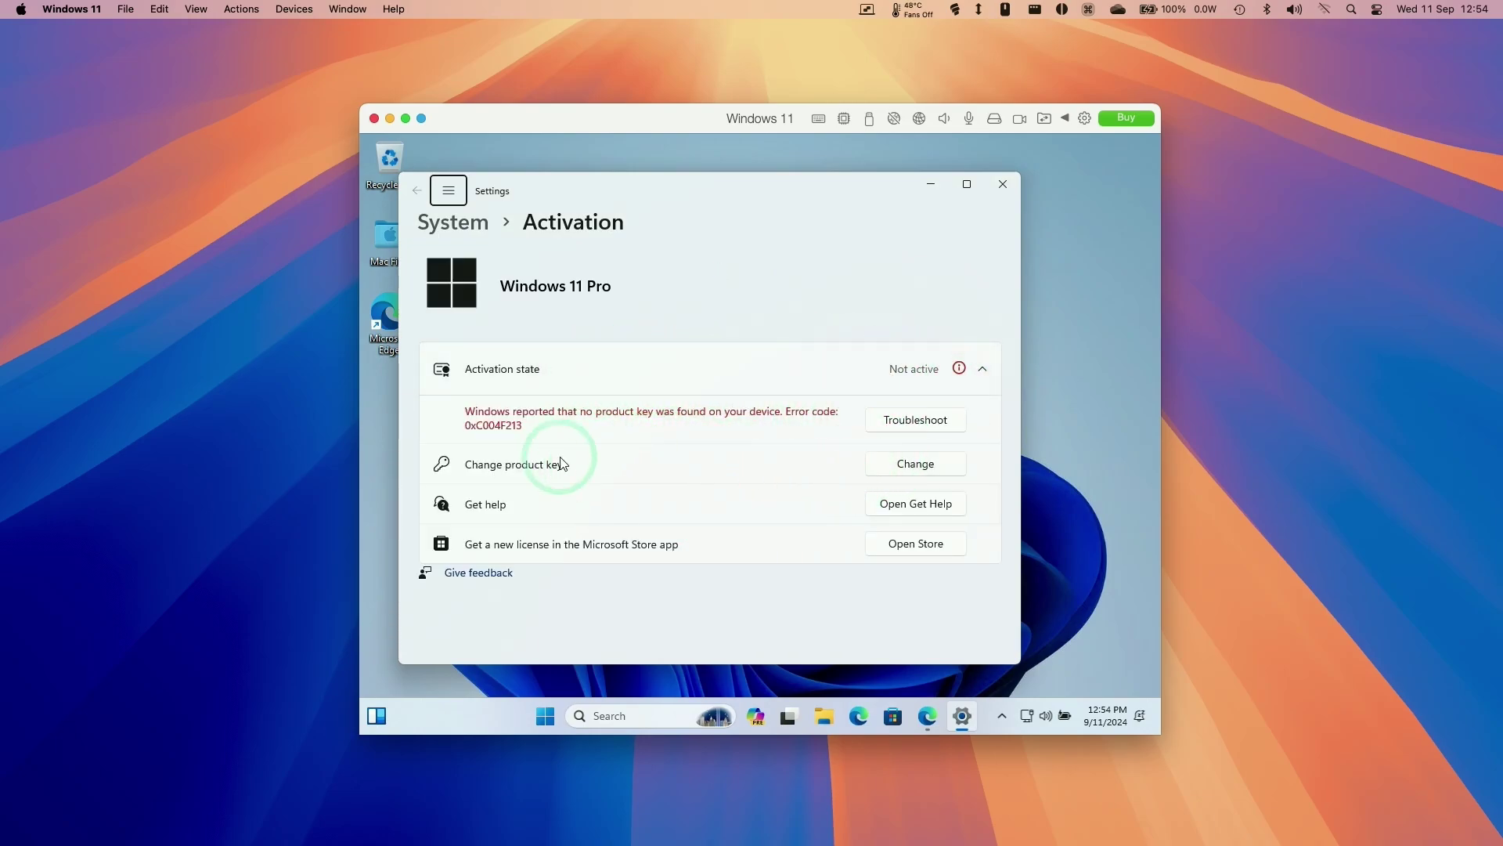
left_click(916, 464)
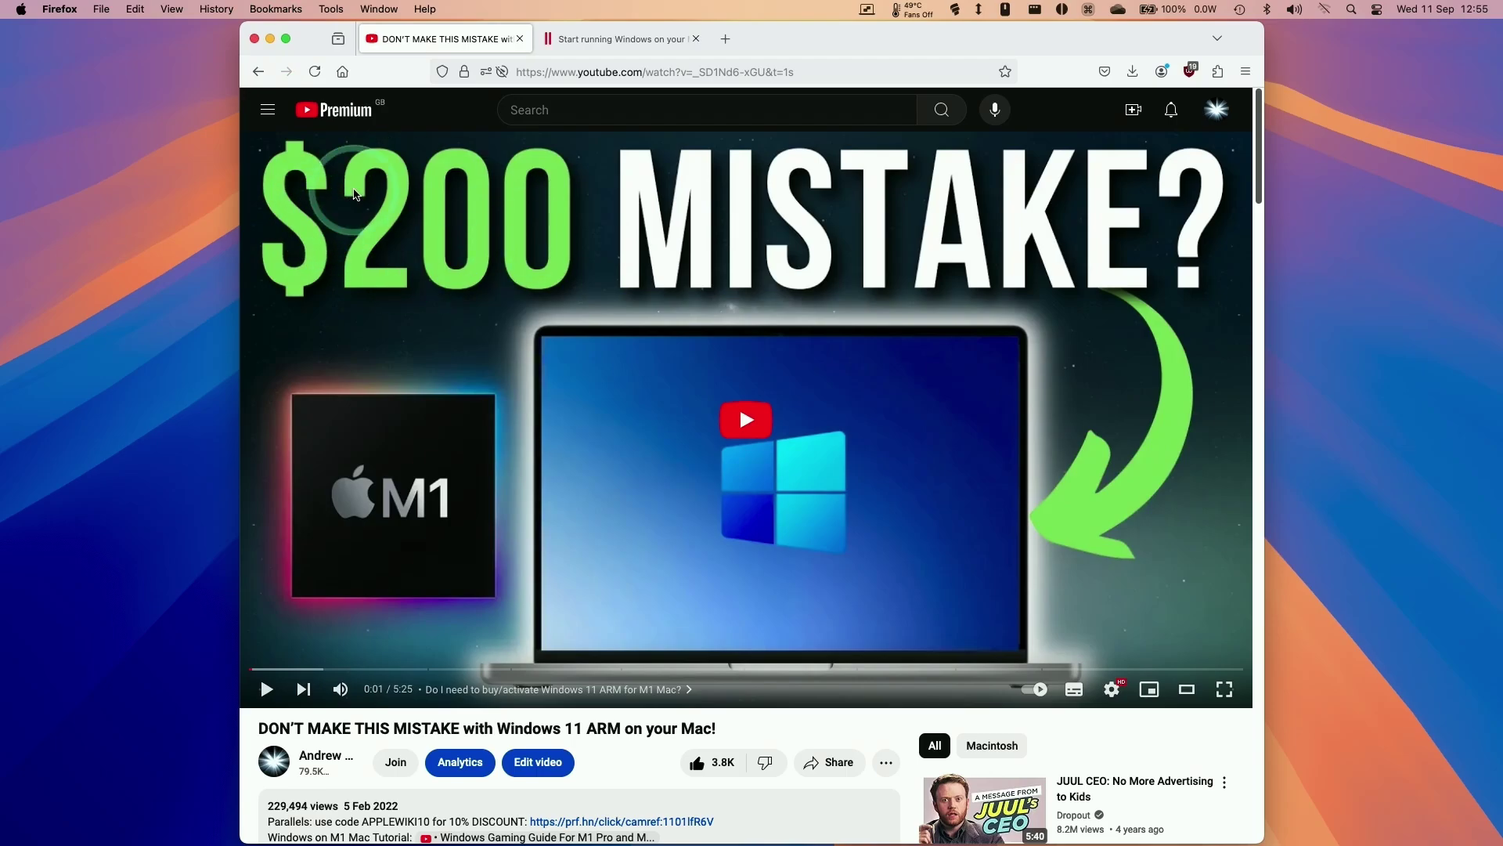
- Scroll through the YouTube activation video page, then minimize Firefox
scroll(600, 366, "down", 3)
scroll(598, 365, "down", 2)
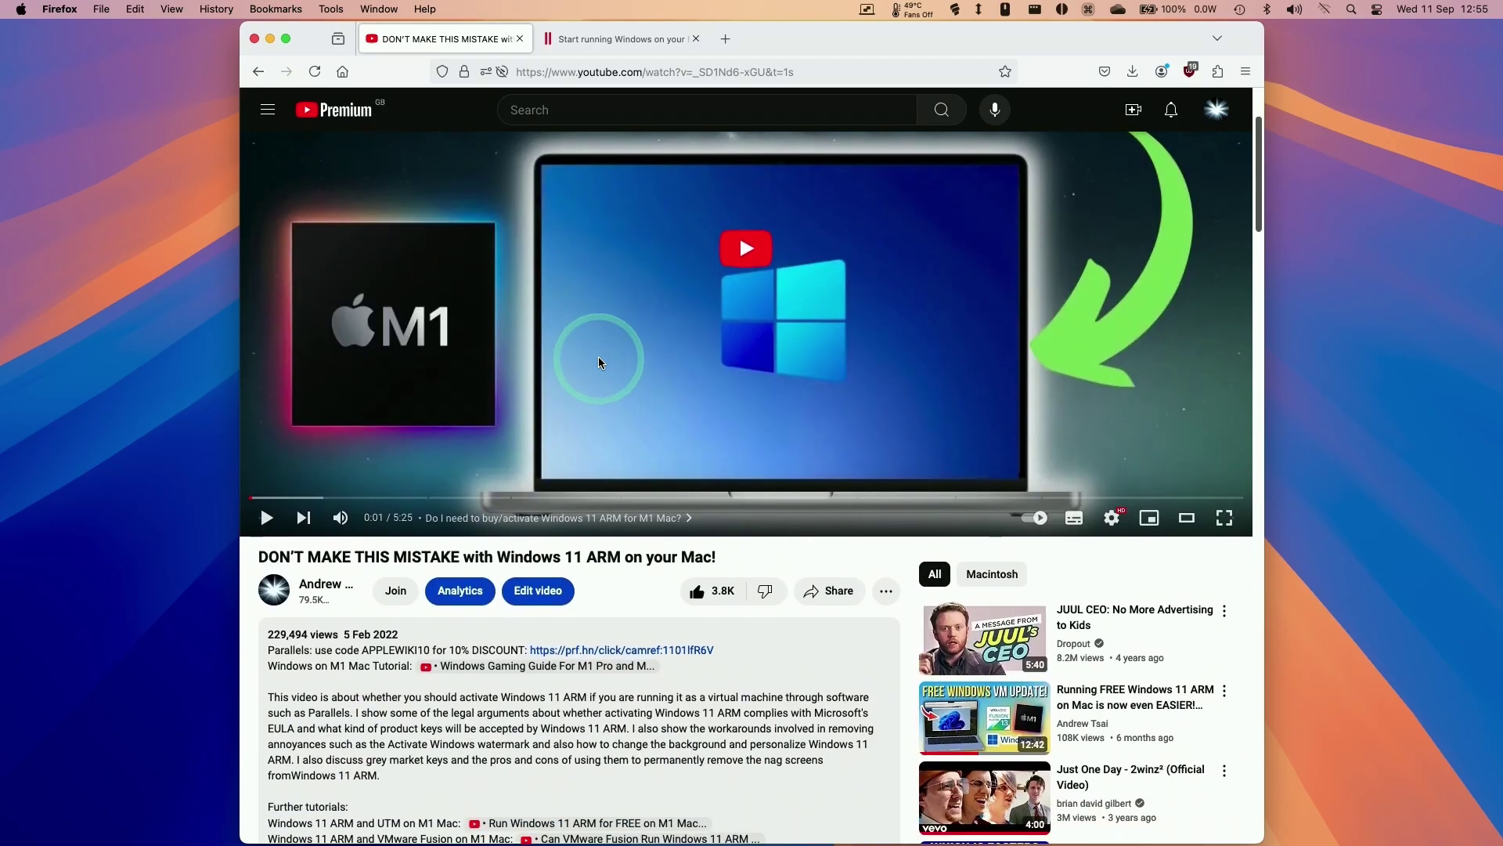
scroll(462, 667, "down", 1)
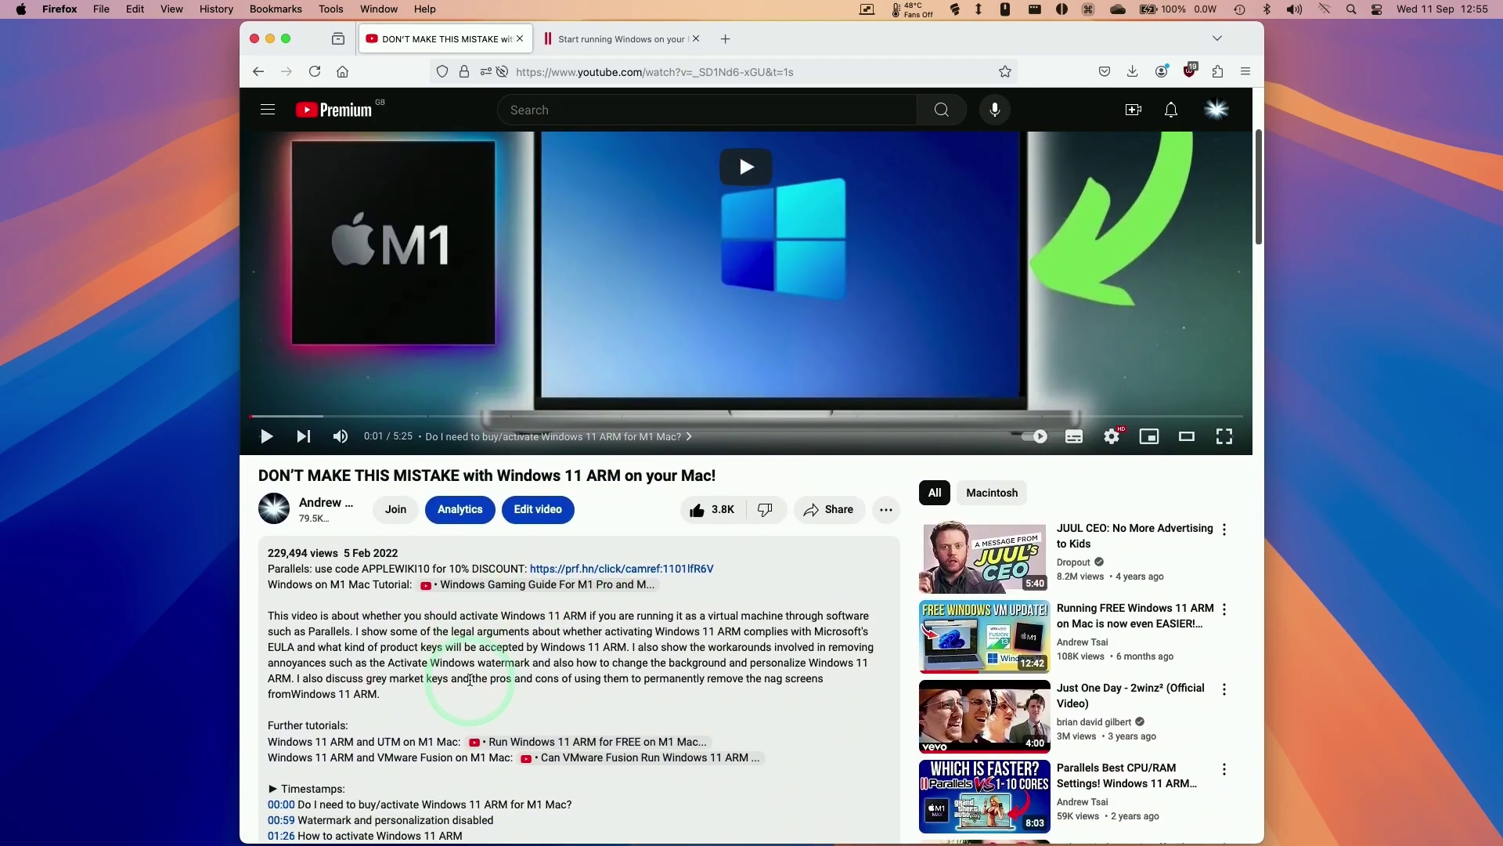
scroll(486, 622, "up", 6)
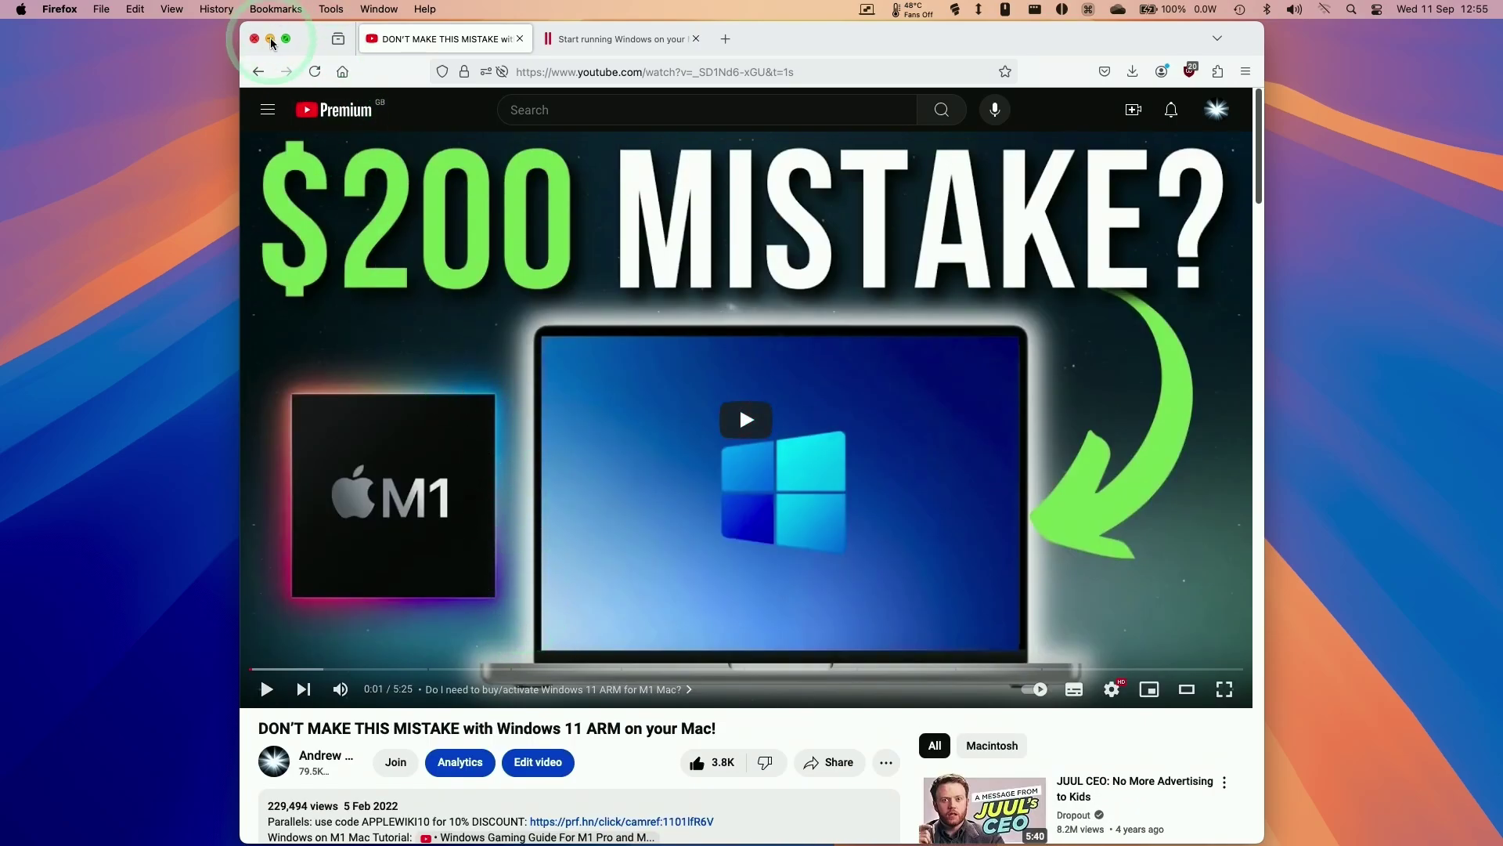
scroll(491, 568, "down", 13)
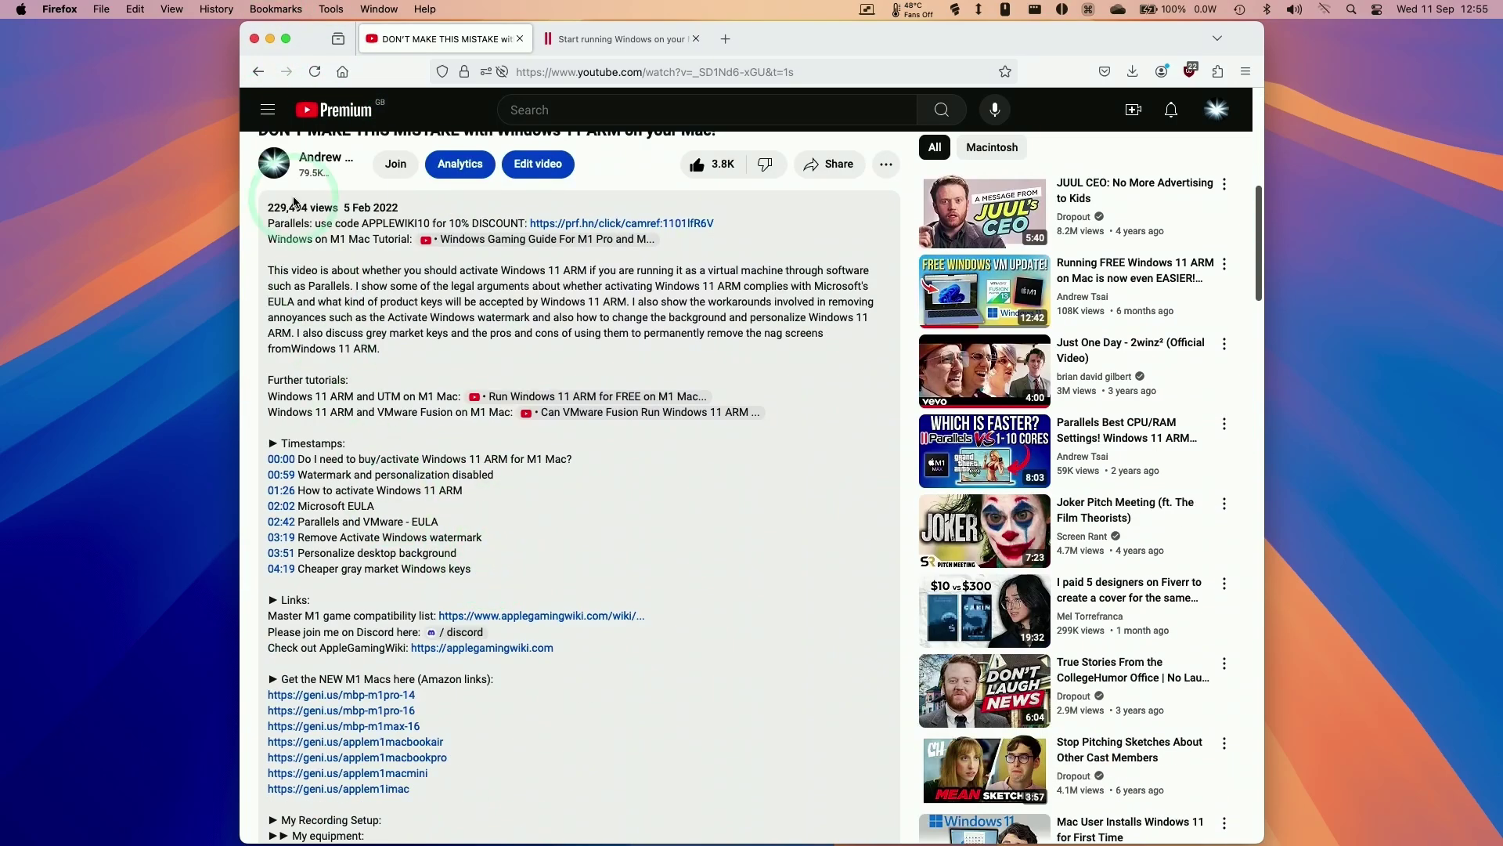
left_click(269, 38)
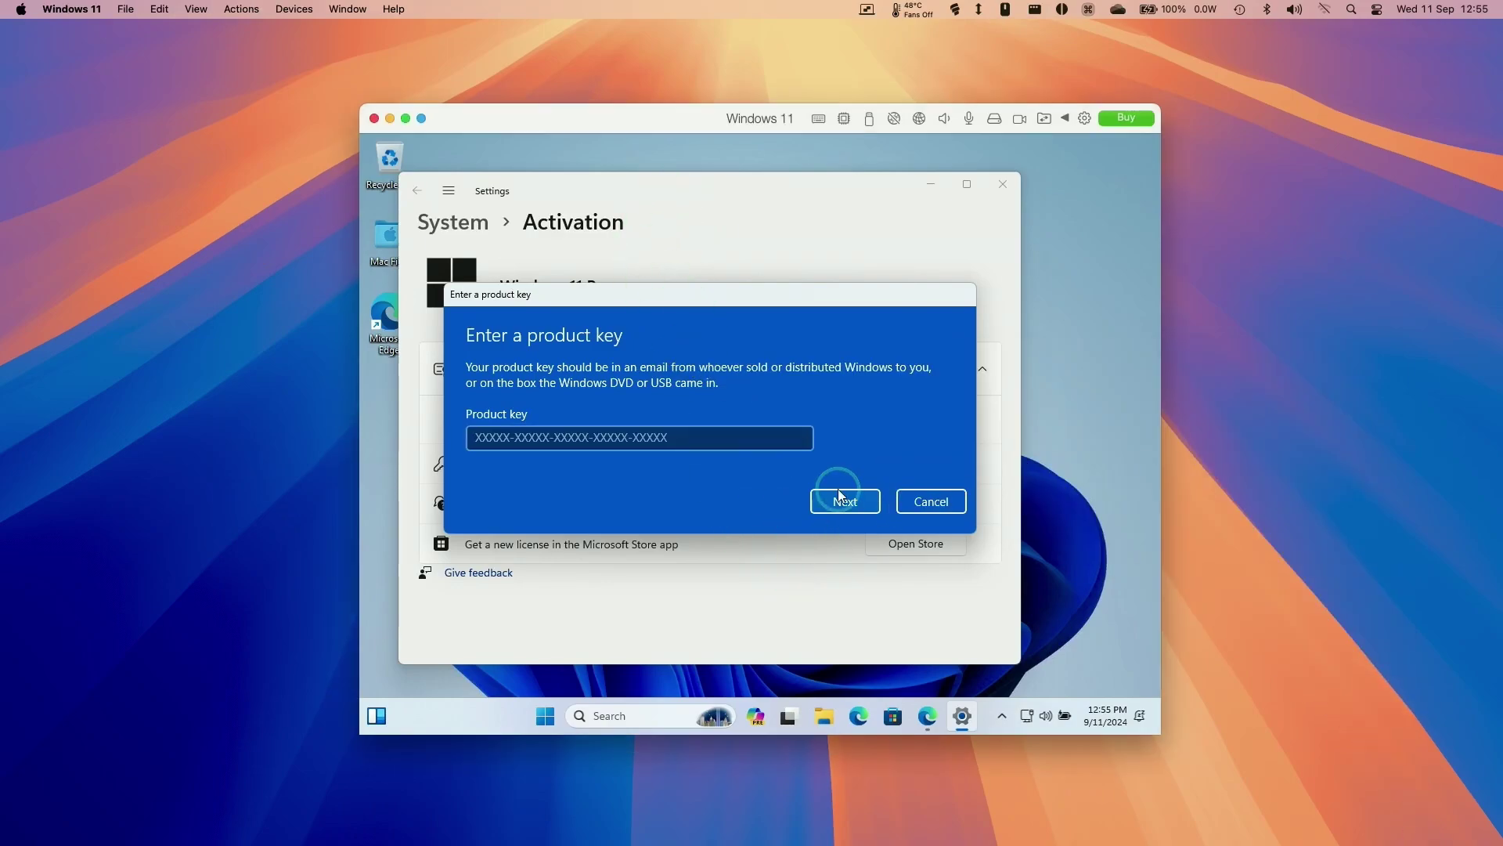
- Cancel the product key prompt and launch Microsoft Edge from Start search
left_click(925, 505)
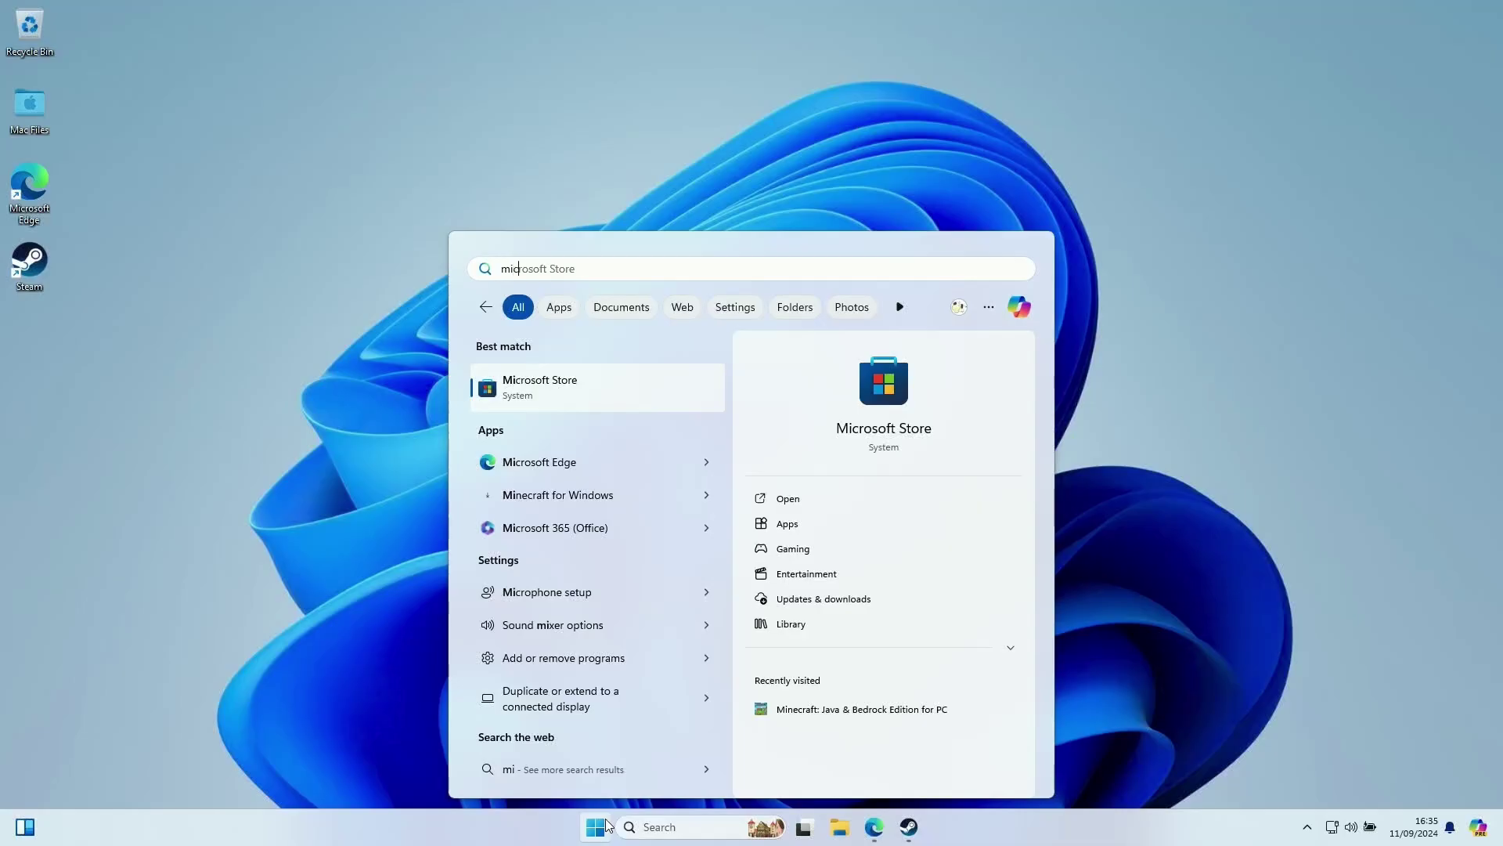
type("ro")
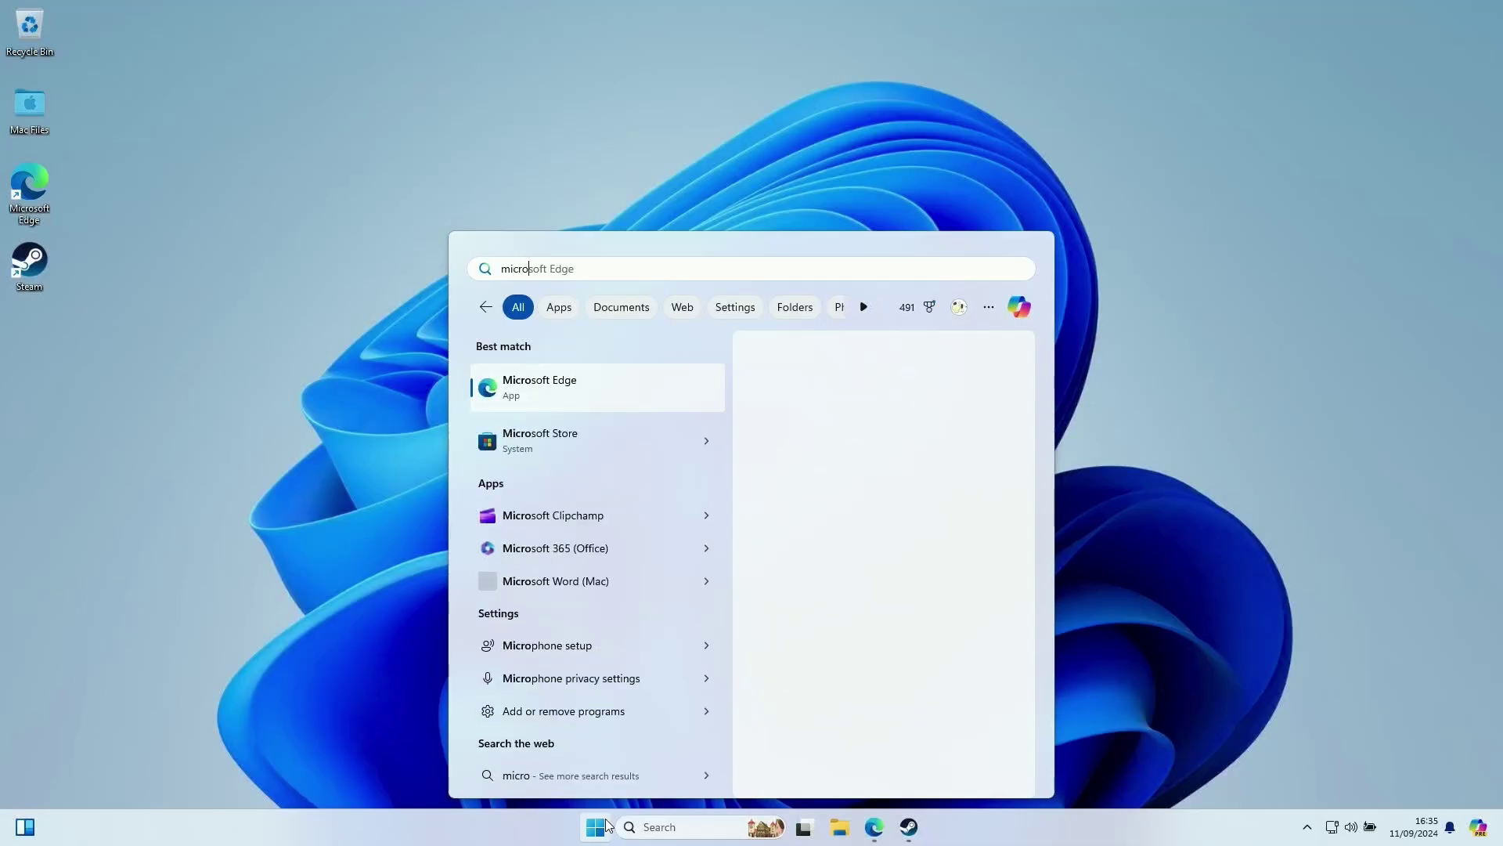
key("Return")
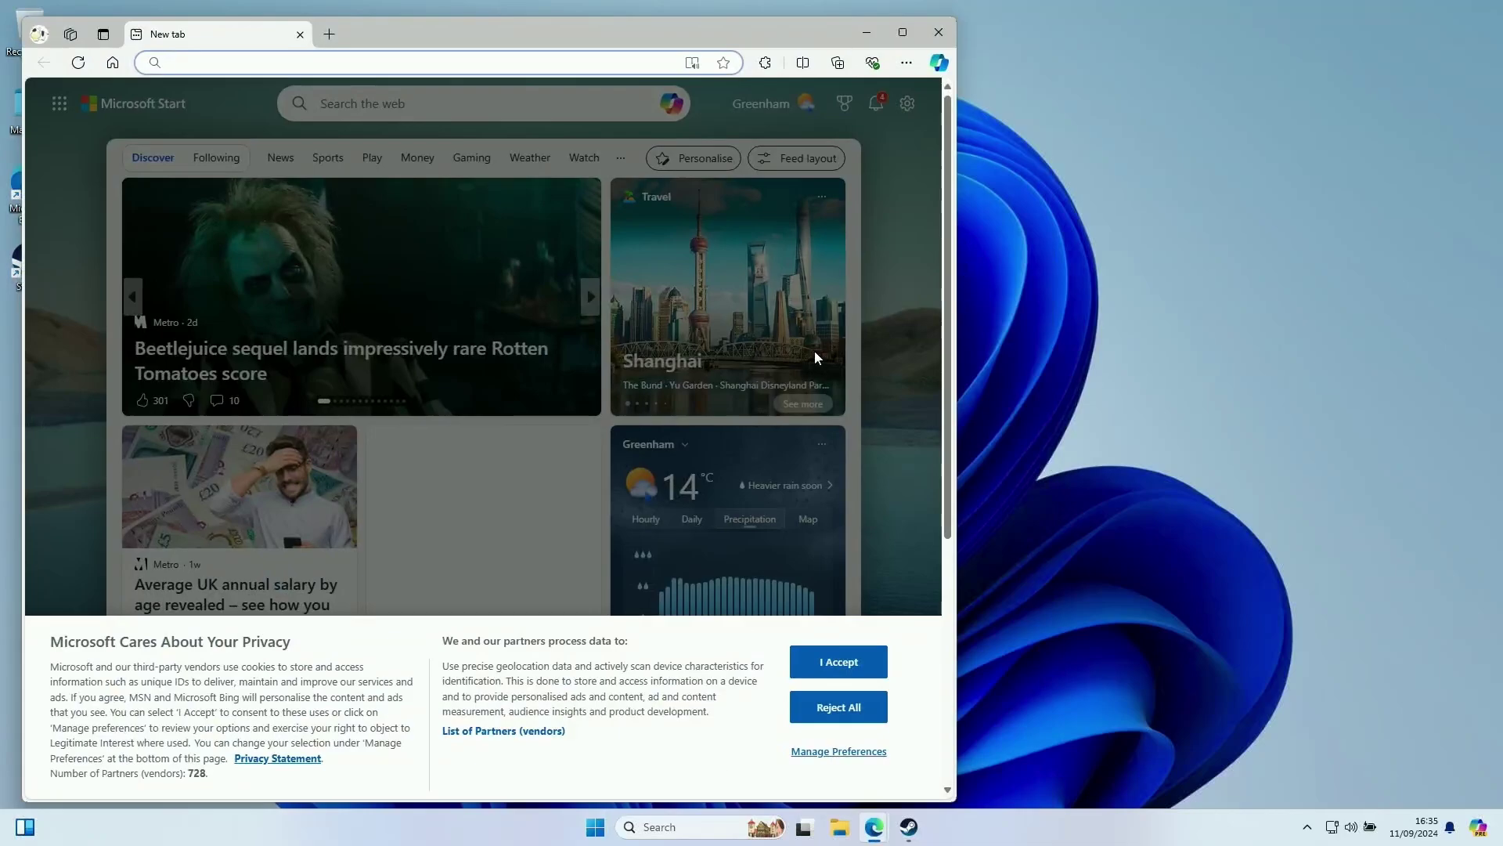
- Close Edge, open Microsoft Store via a 'store' search, and search for 'minecraft'
left_click(939, 32)
left_click(596, 819)
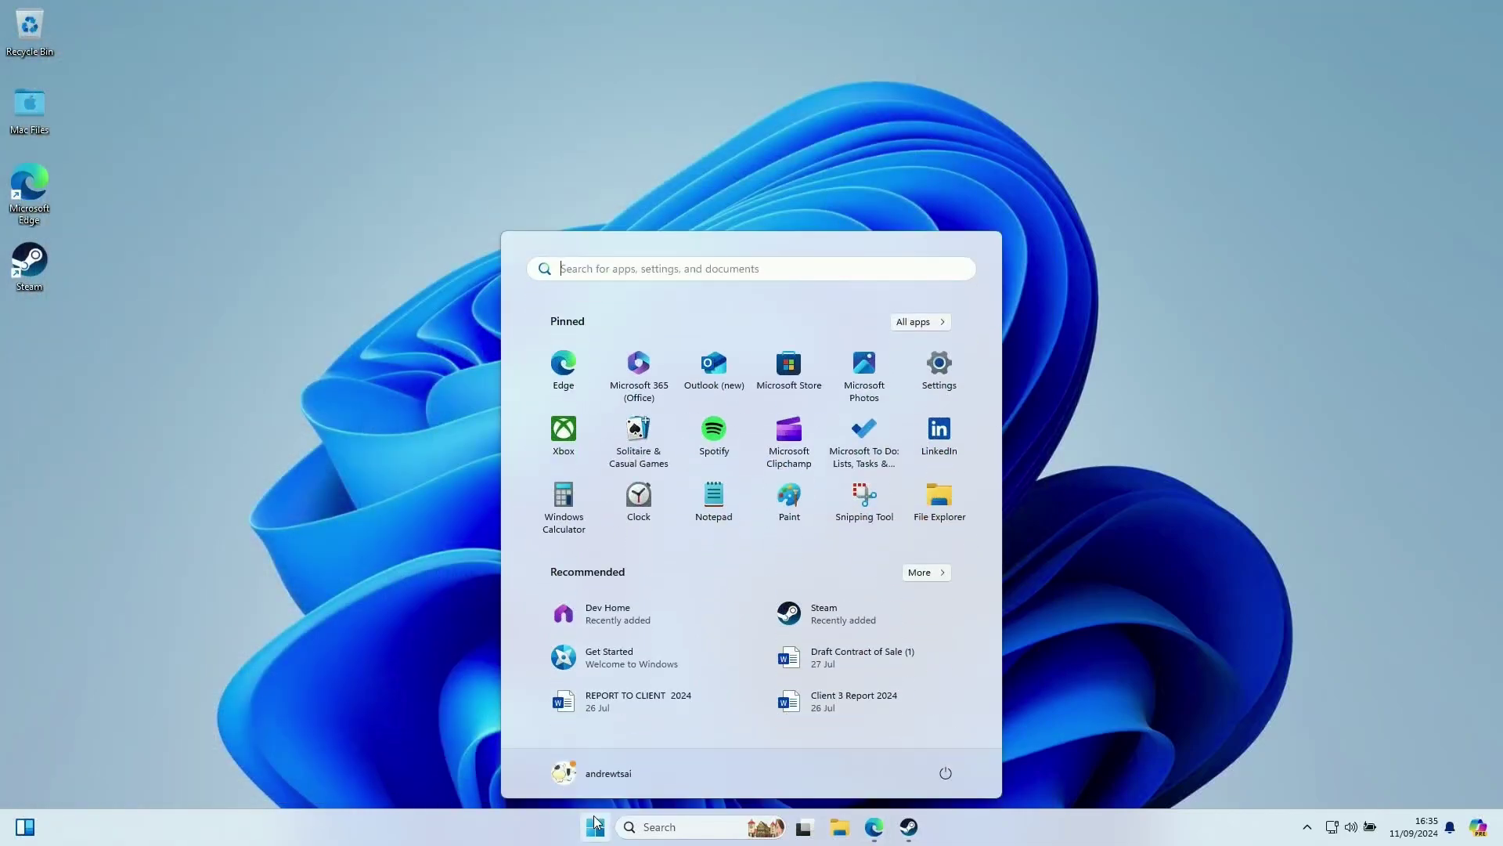
type("store")
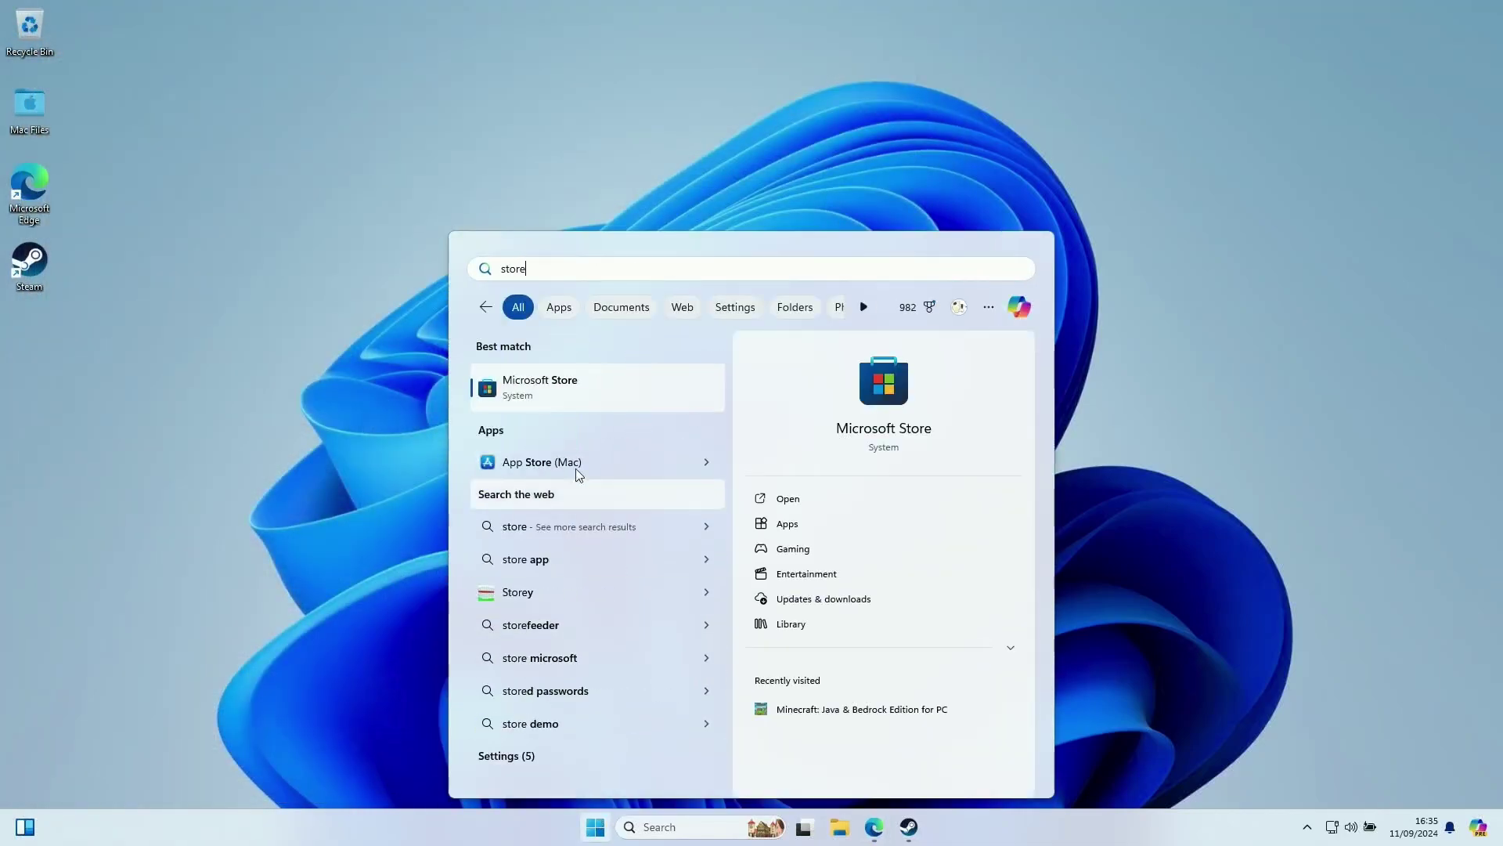
left_click(542, 389)
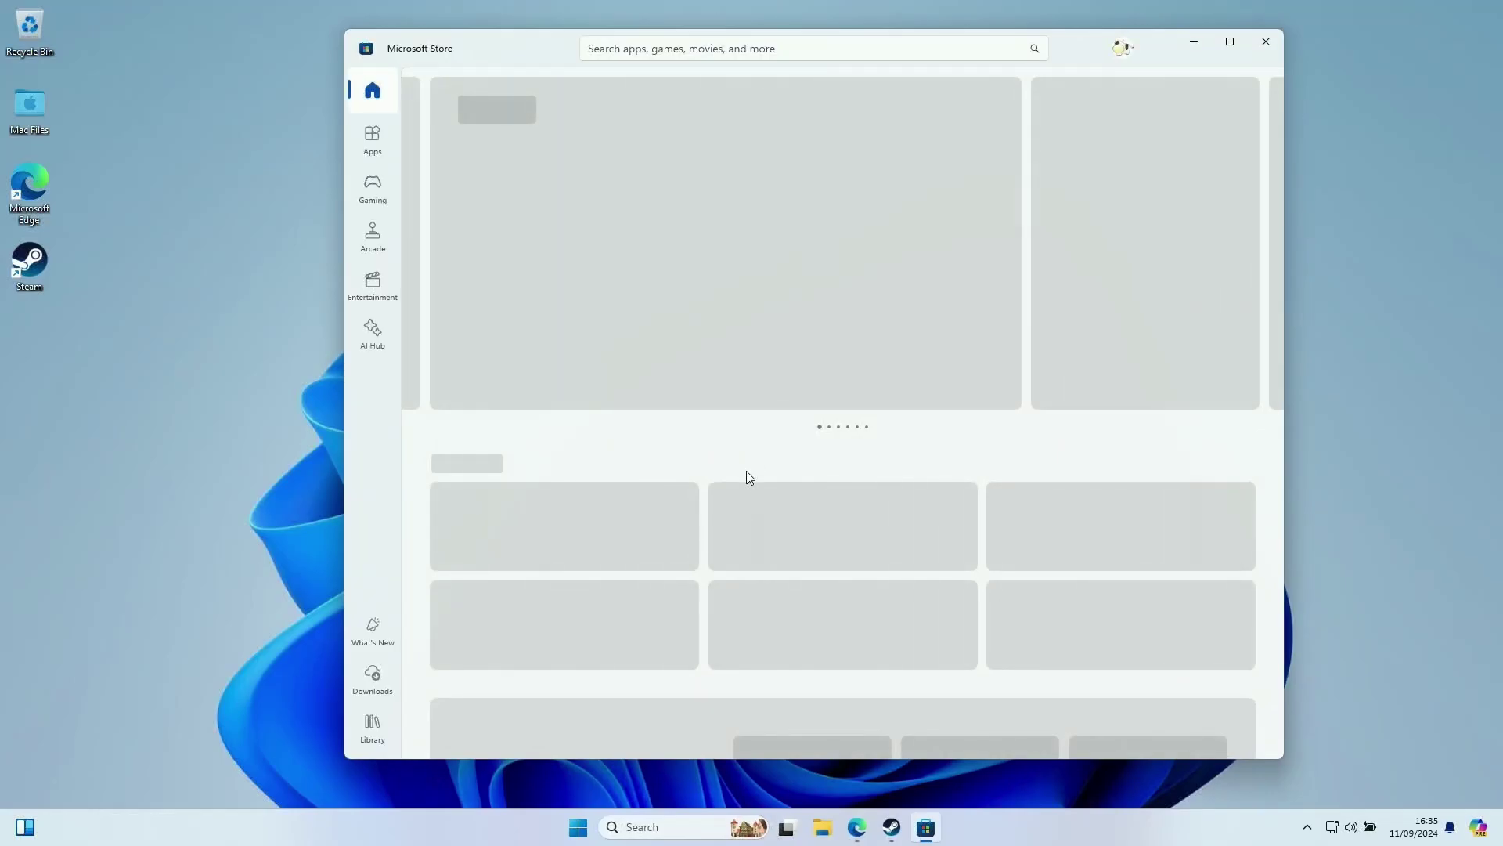
left_click(685, 49)
type("minec")
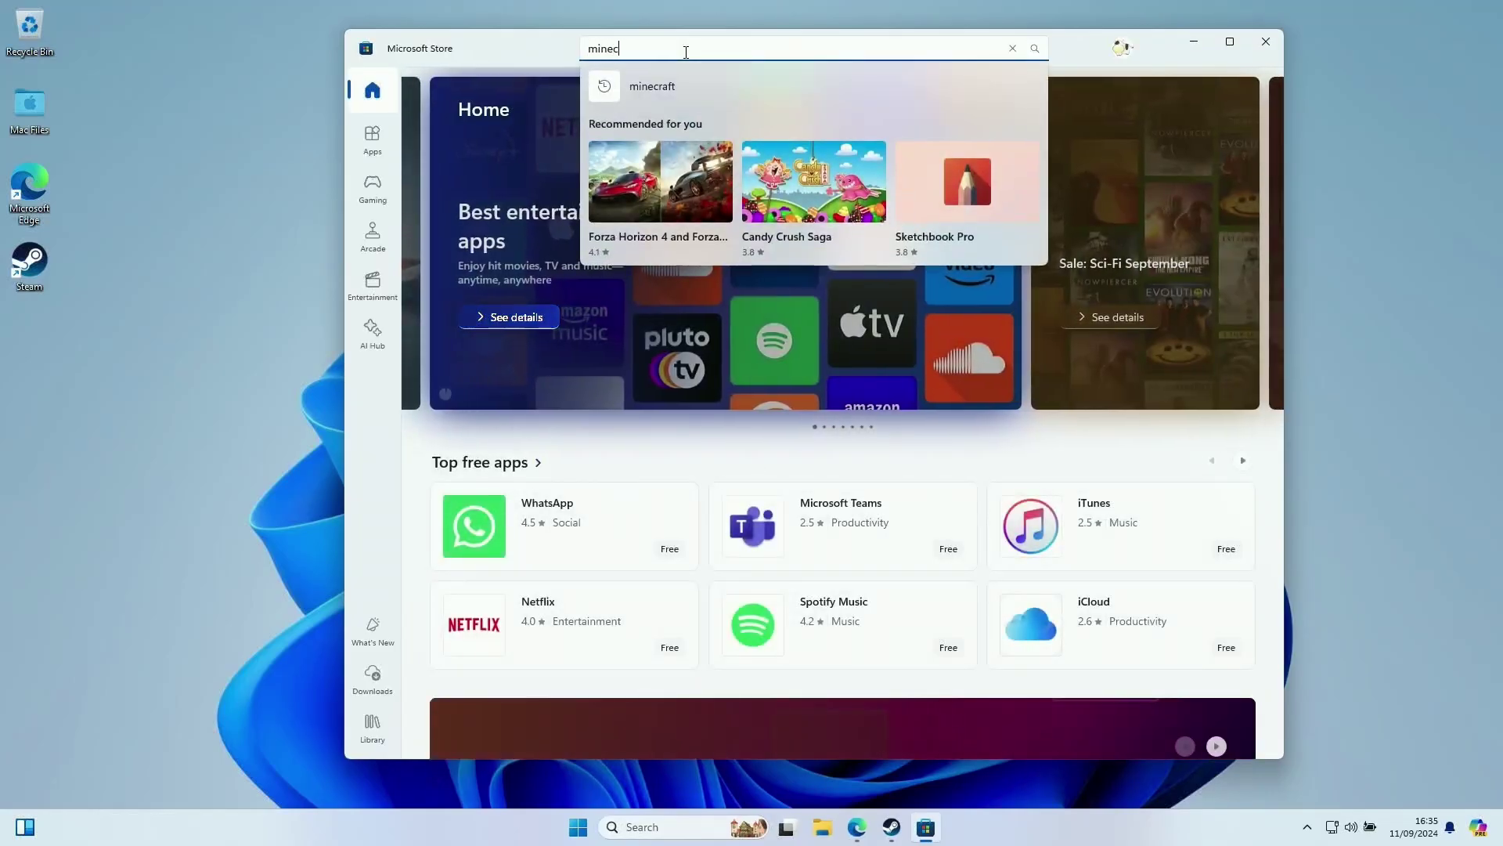
type("raft")
key("Return")
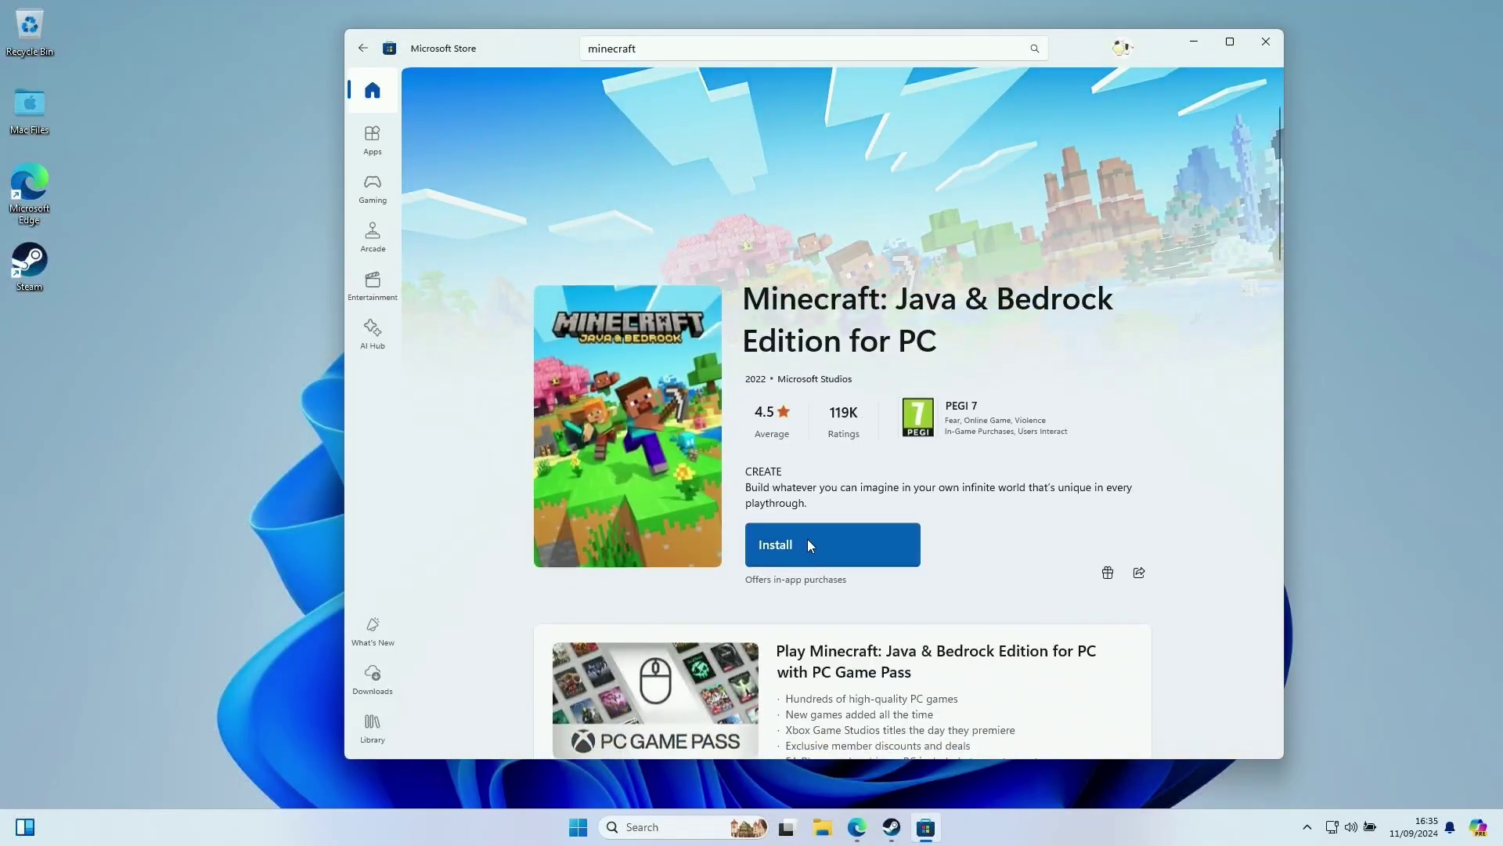
- Install Minecraft, check its download progress, and launch Minecraft for Windows
left_click(804, 541)
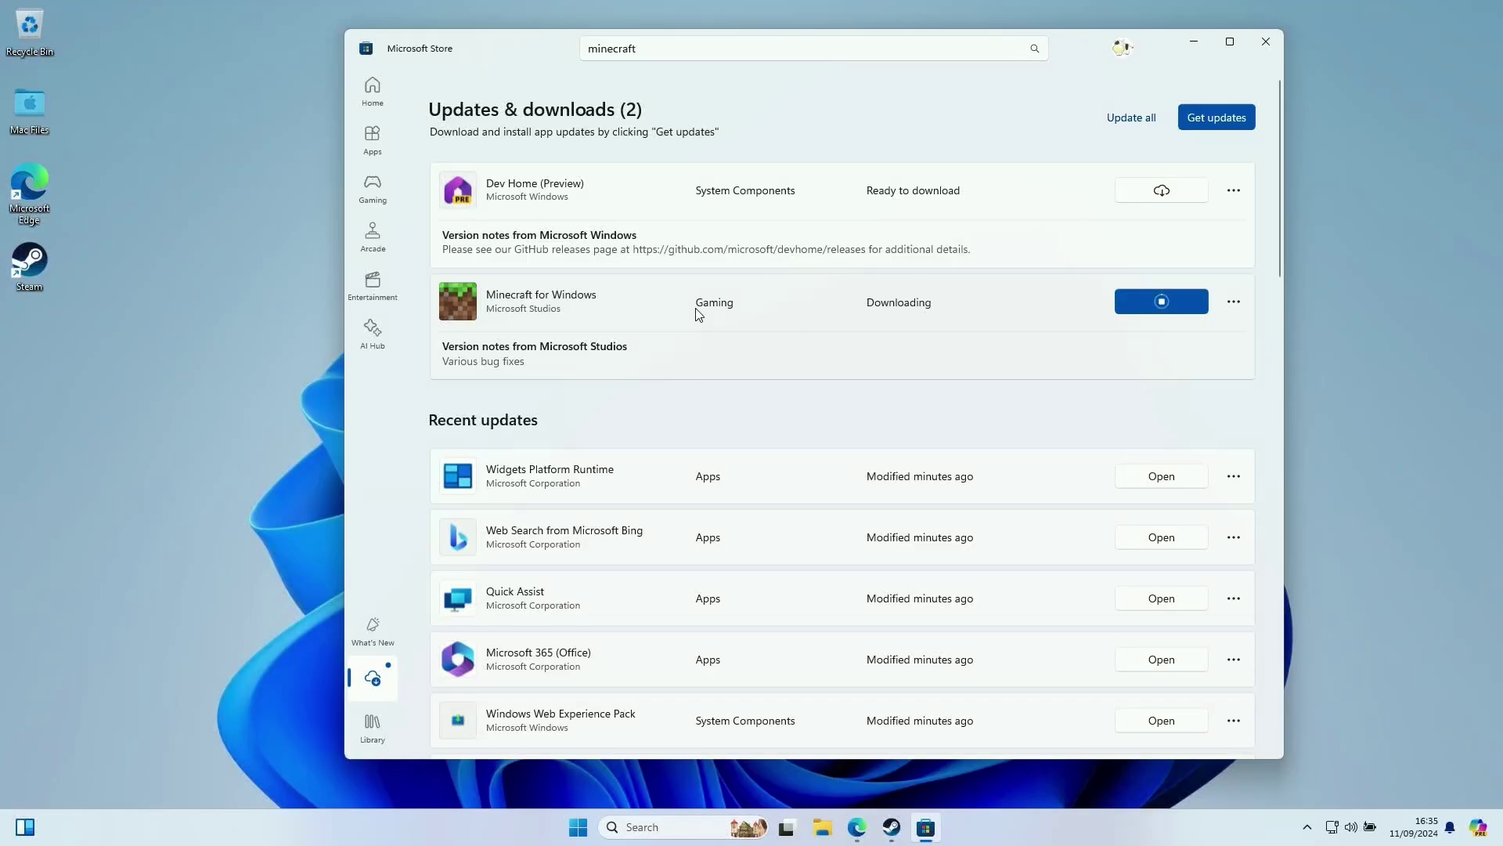
left_click(699, 315)
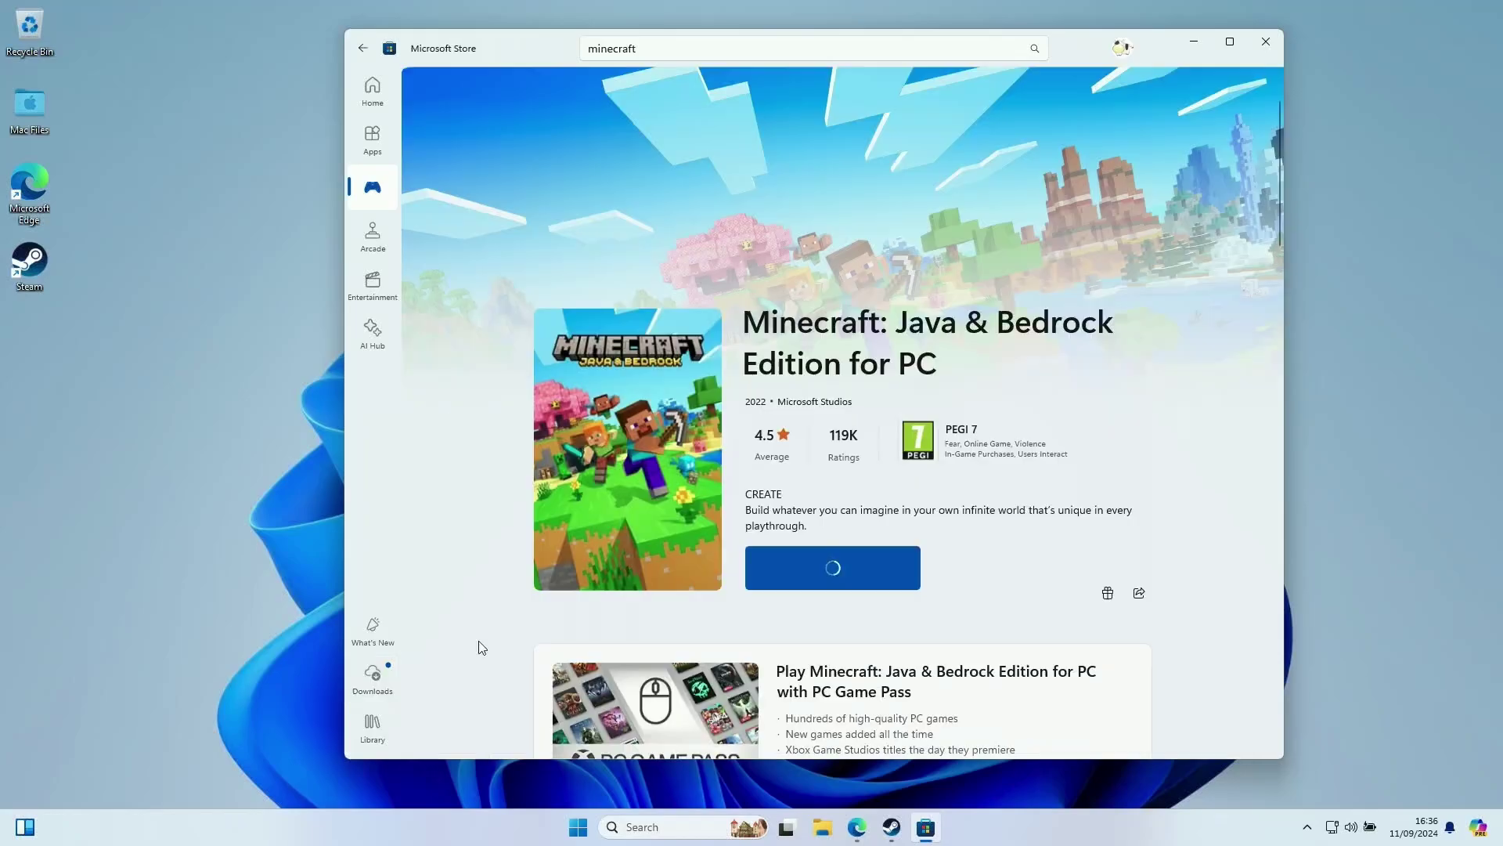
left_click(383, 683)
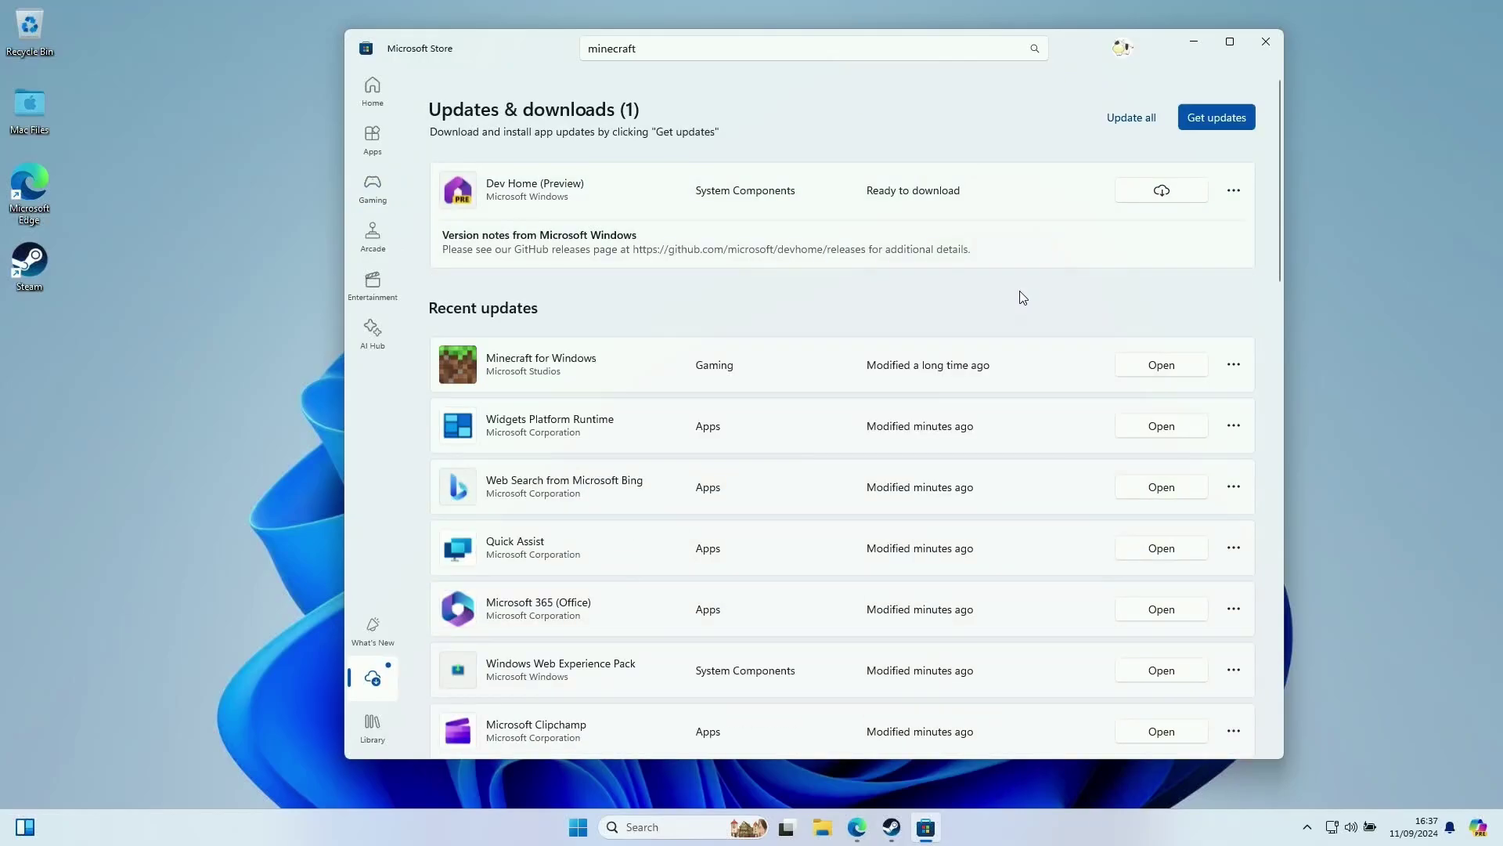
left_click(501, 364)
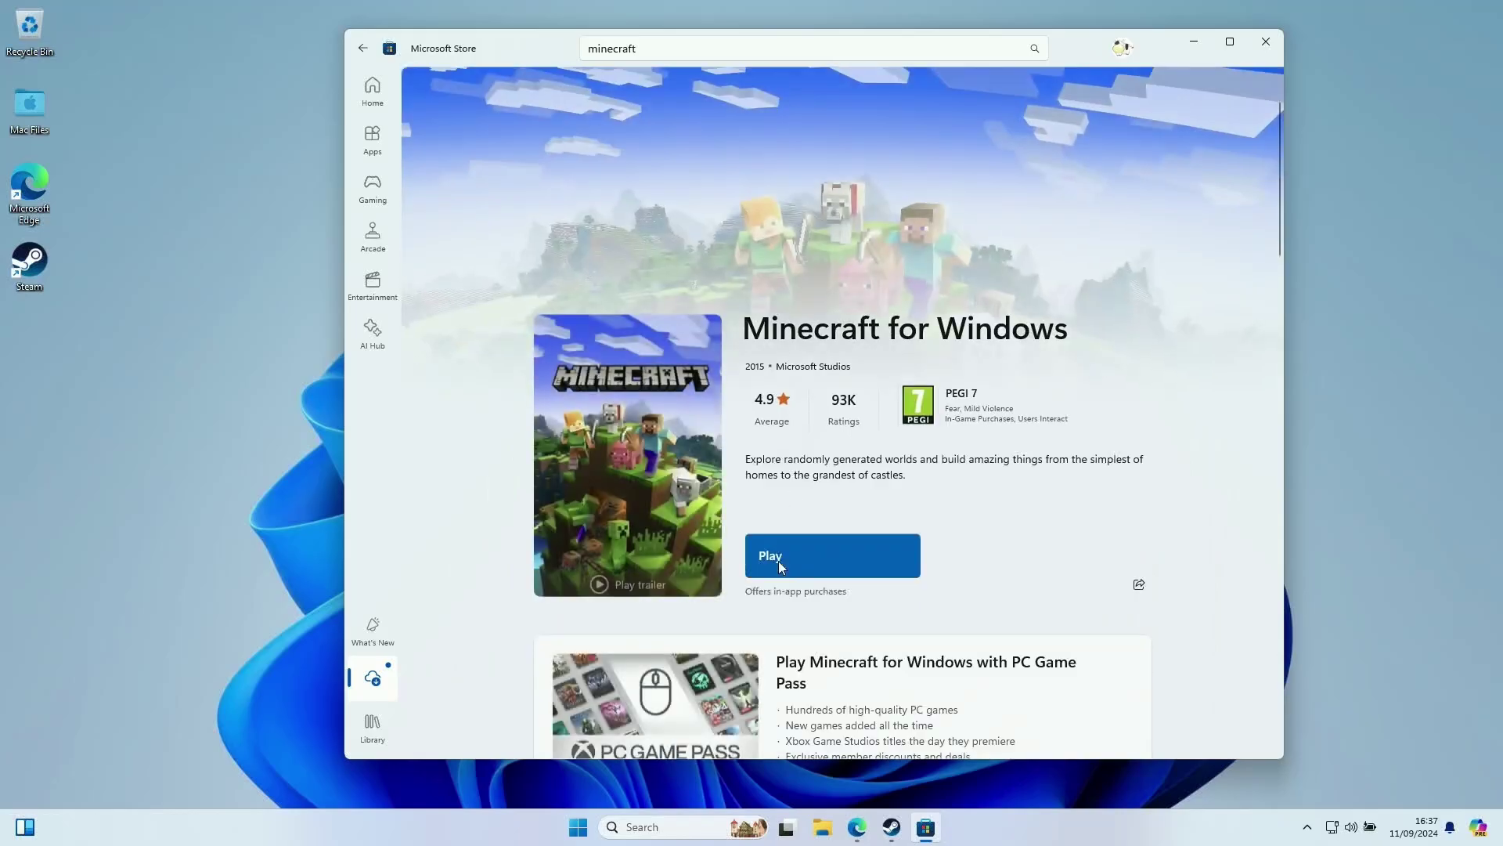
left_click(792, 554)
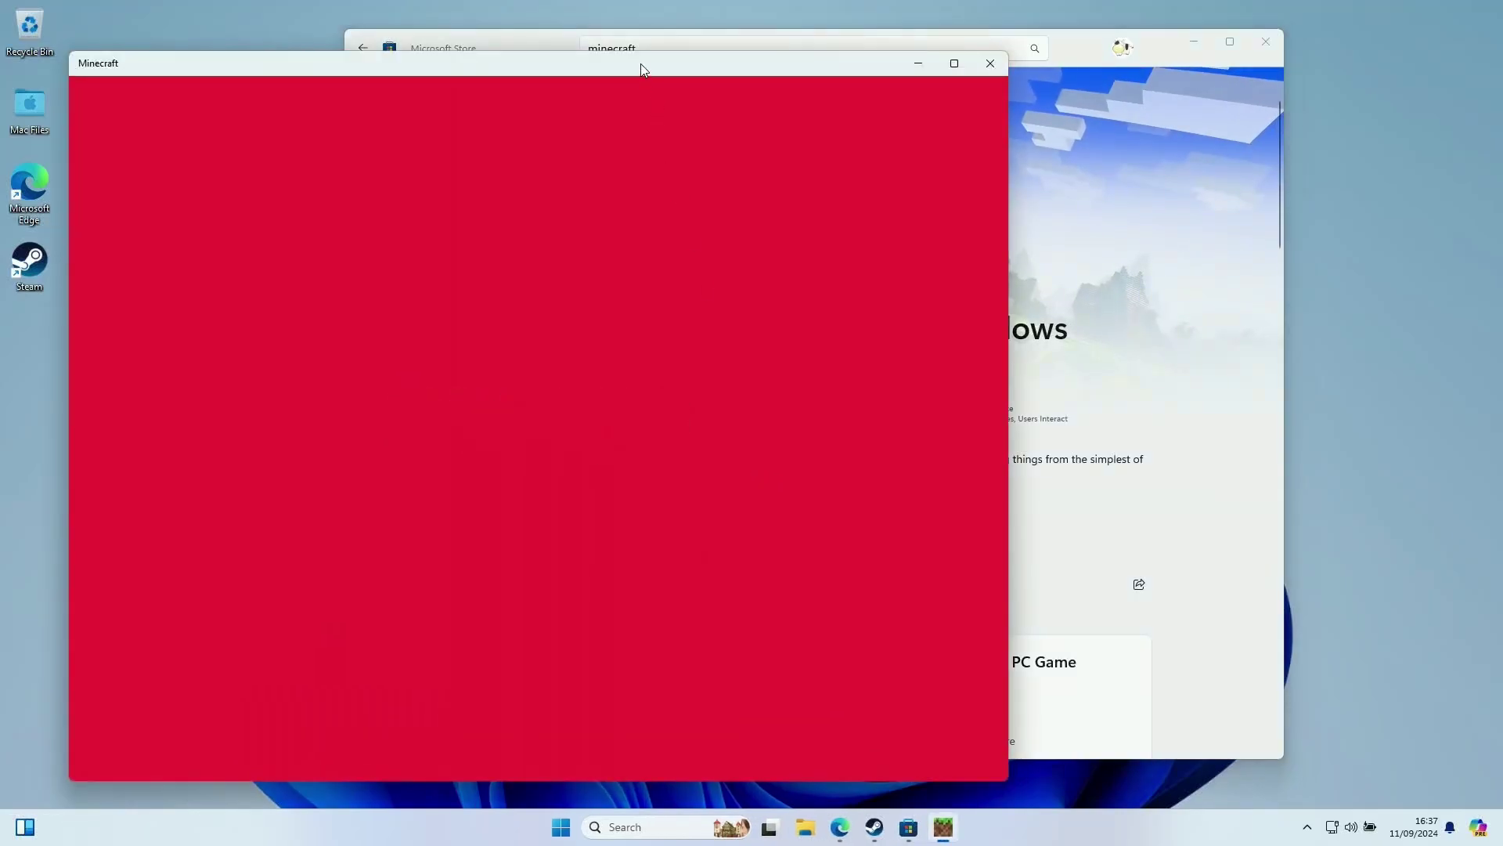
- Move the Minecraft window right and attempt sign-in twice, dismissing the error Bat messages
left_click_drag(637, 67, 882, 74)
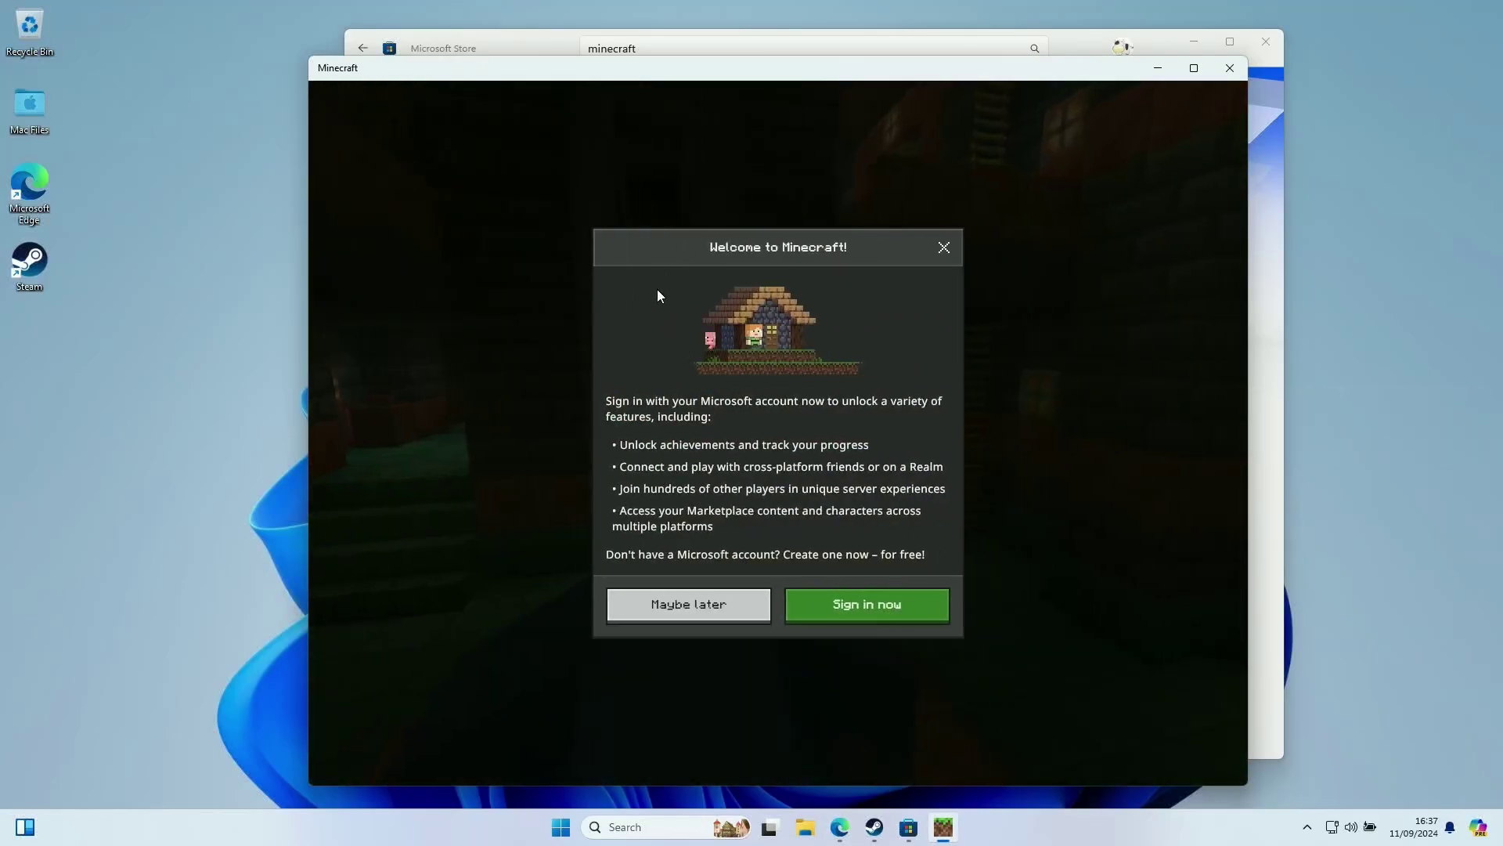
key("Escape")
left_click(383, 593)
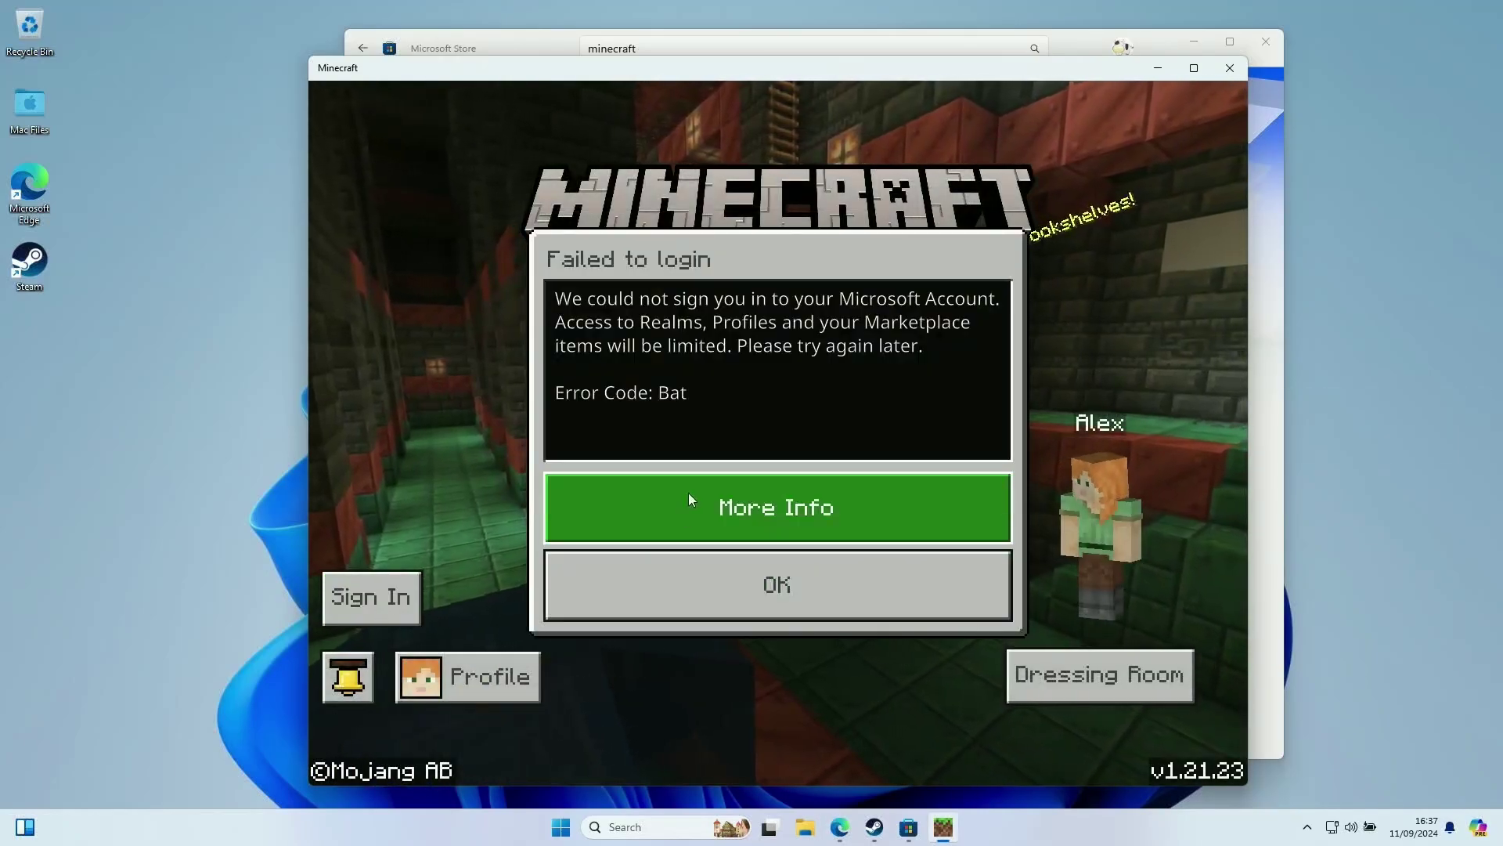
left_click(683, 573)
left_click(378, 618)
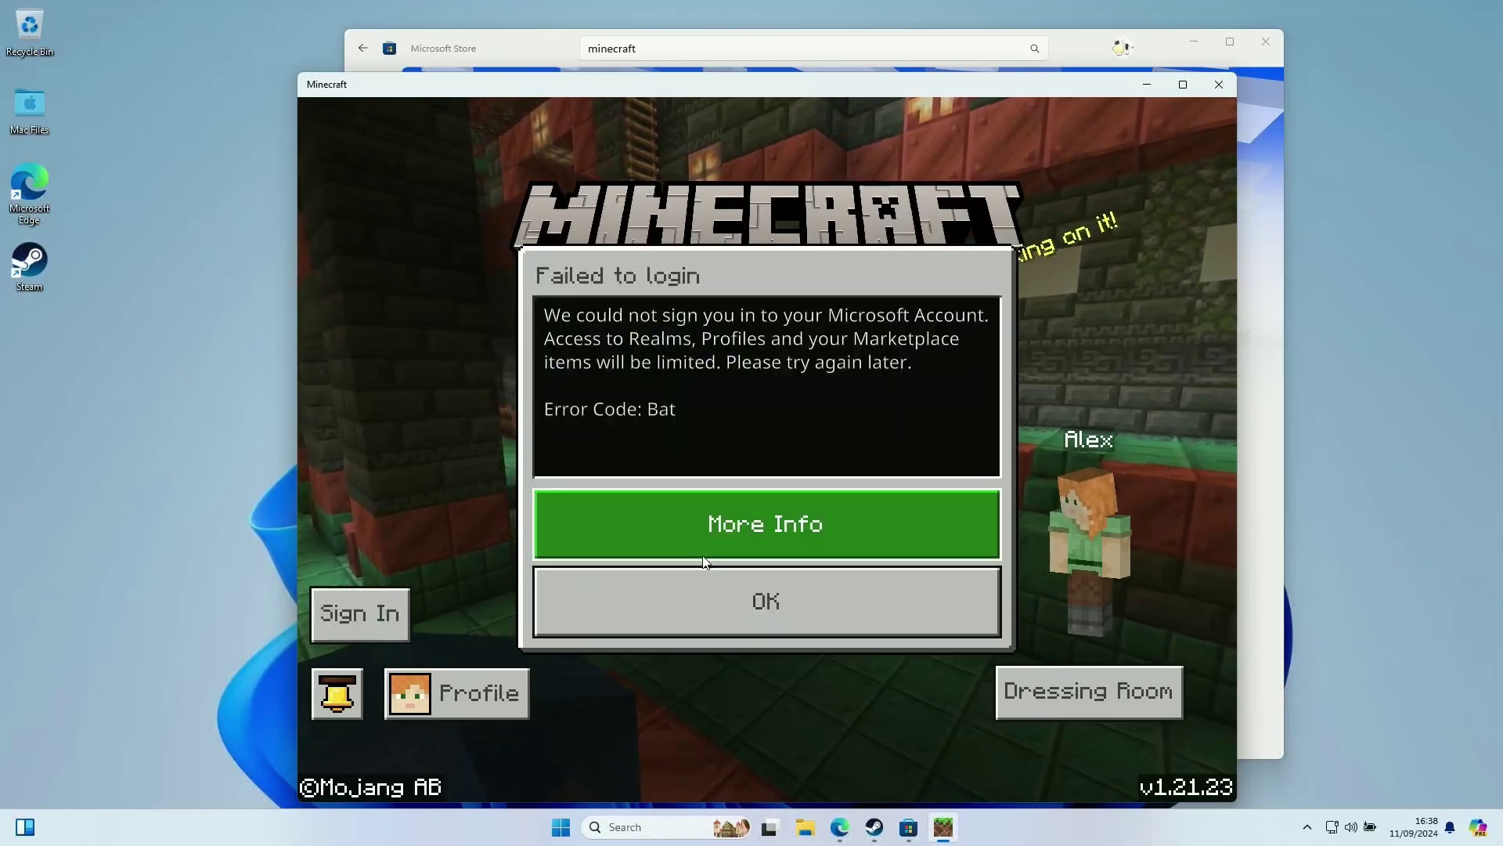
left_click(689, 617)
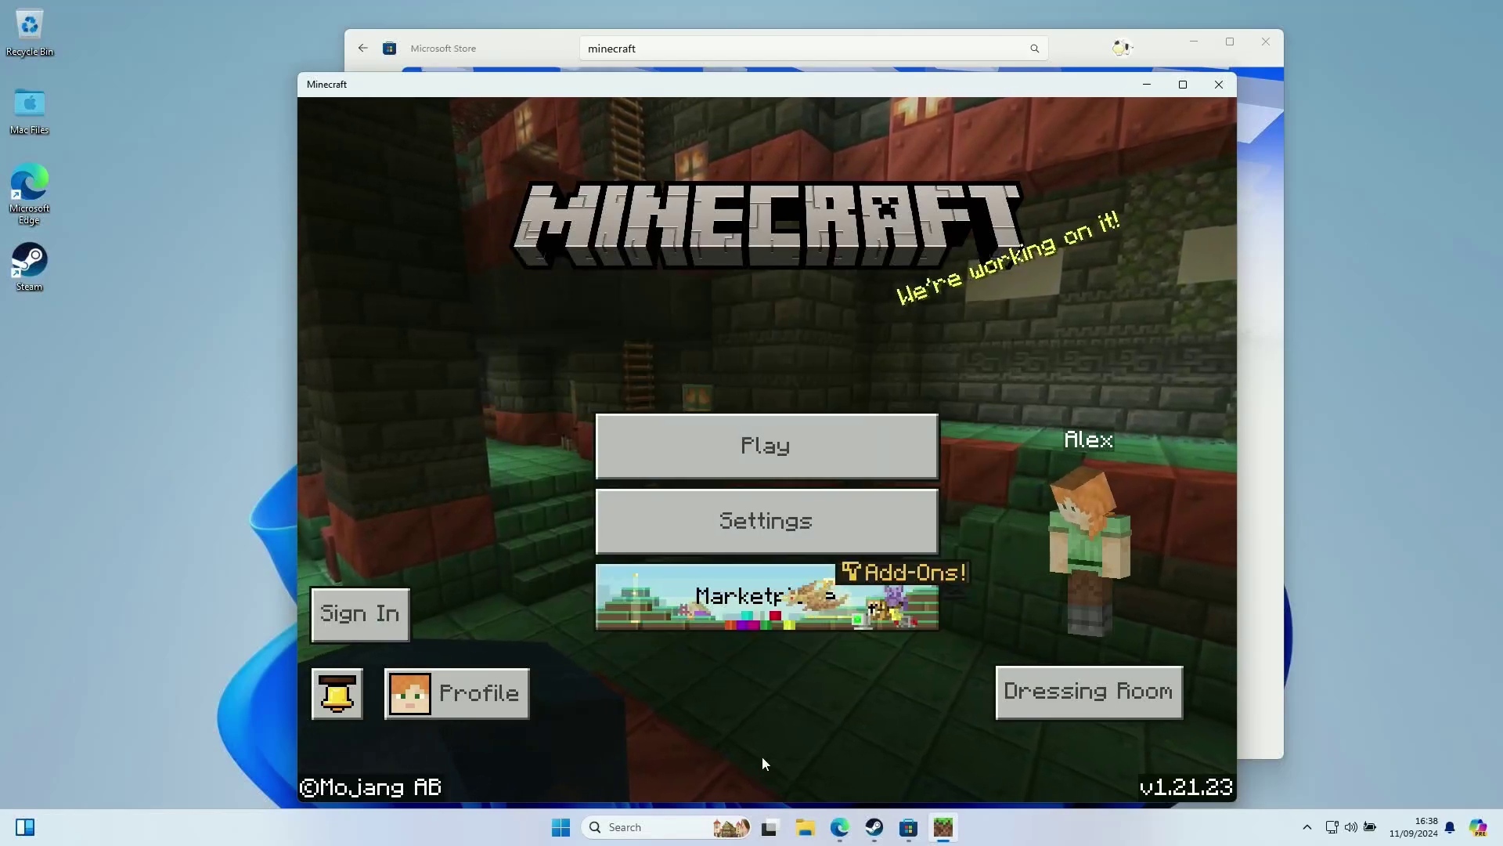
left_click(561, 827)
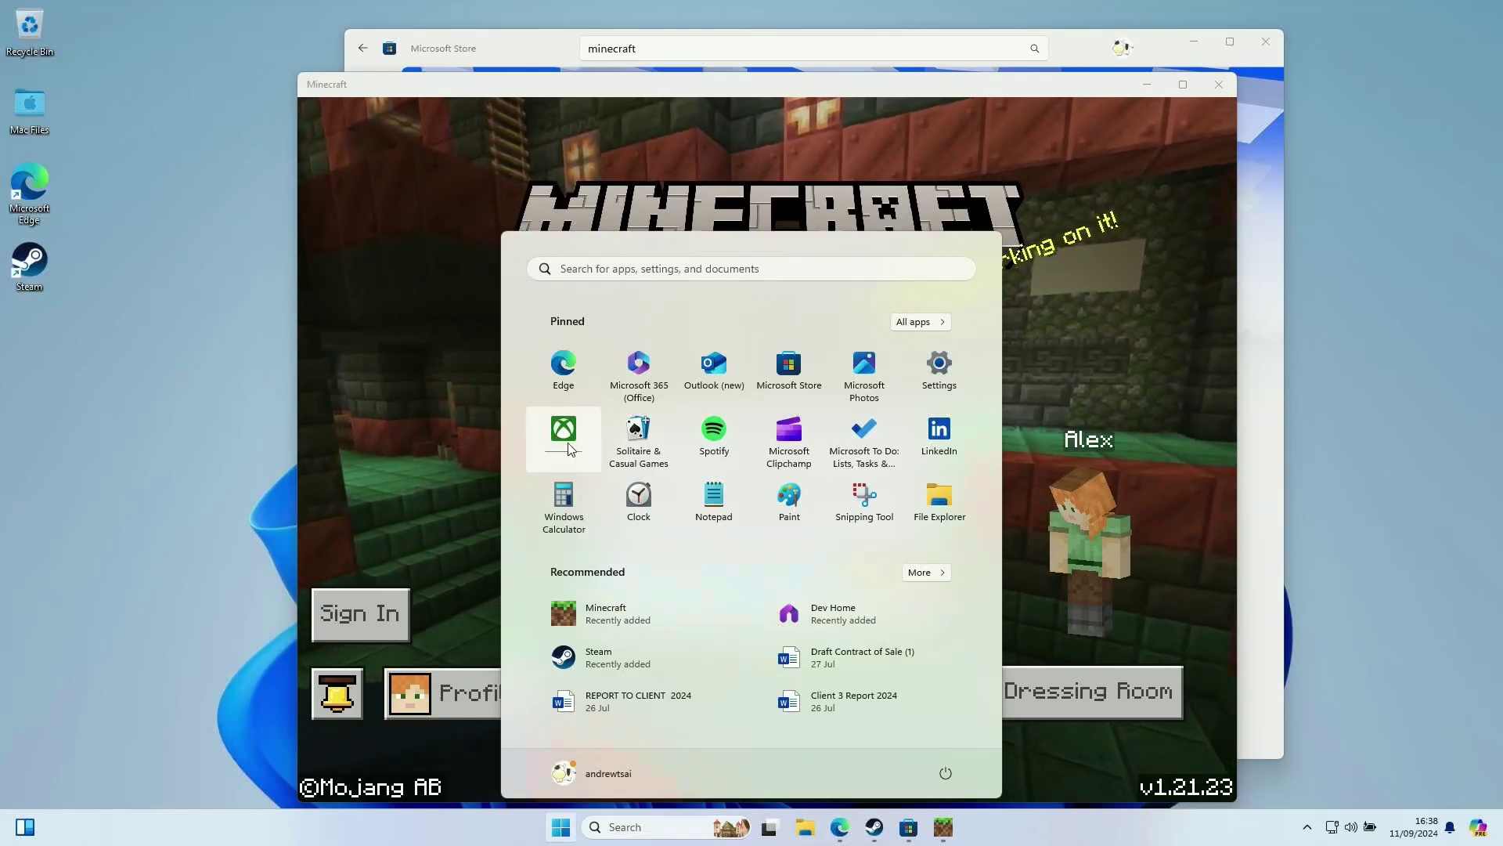
- Search the Store for 'xbox', launch the Xbox app and install Gaming Services
key("alt+Tab")
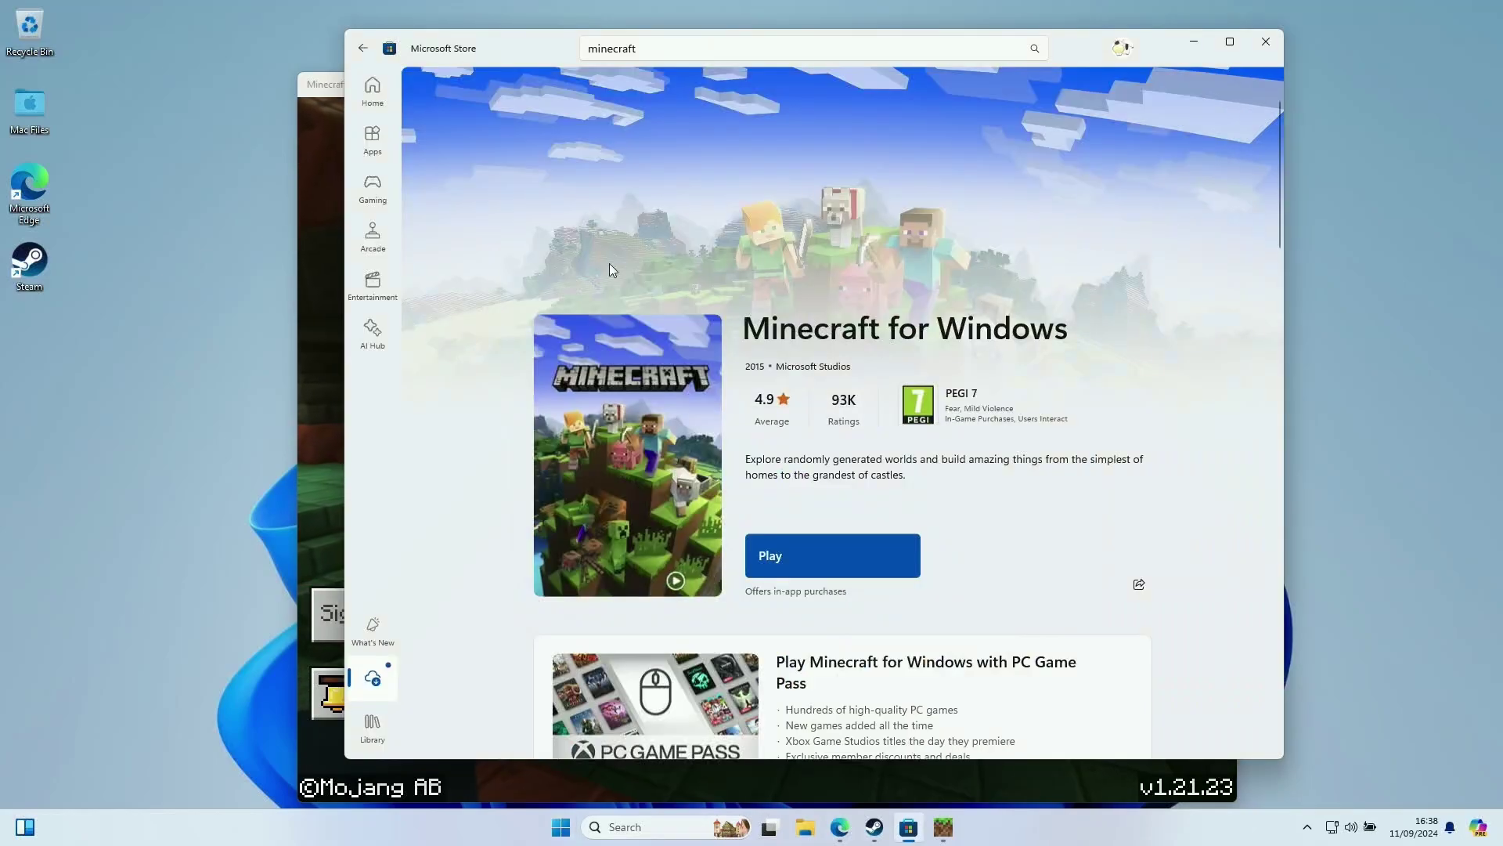
left_click(672, 50)
type("xbox")
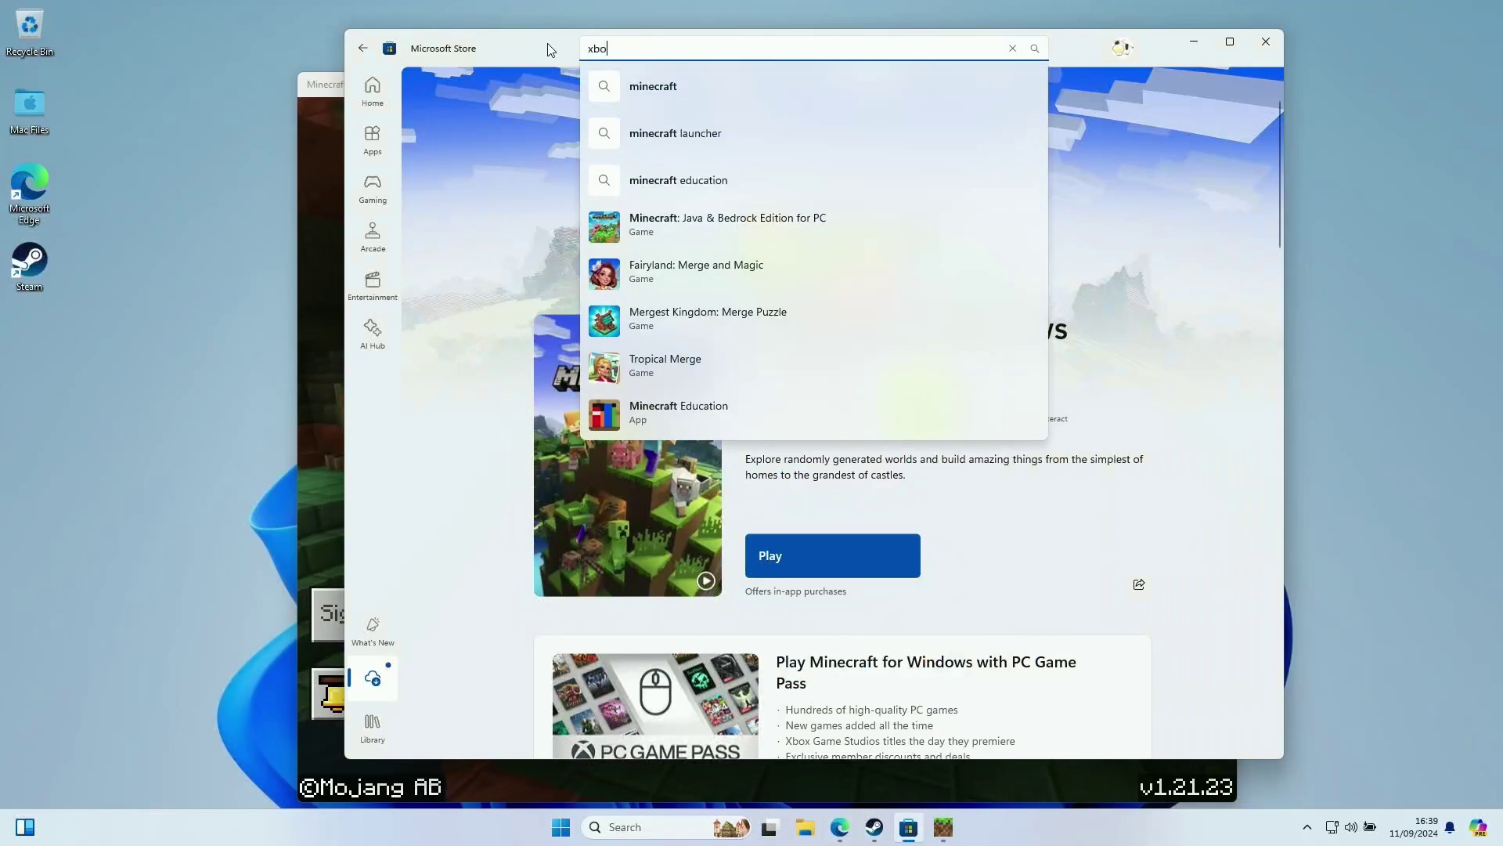
key("Return")
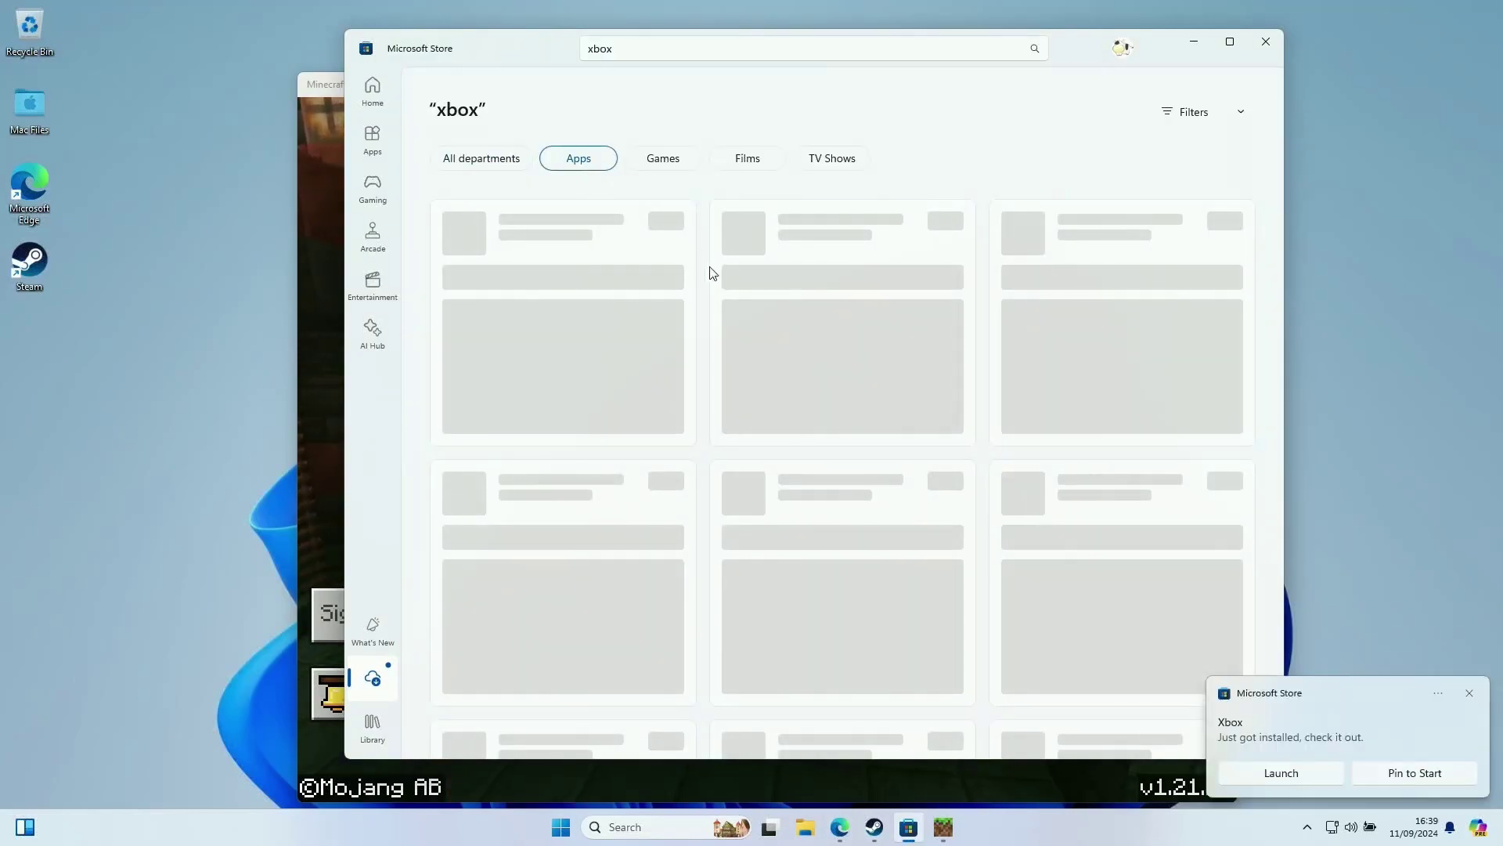
left_click(574, 244)
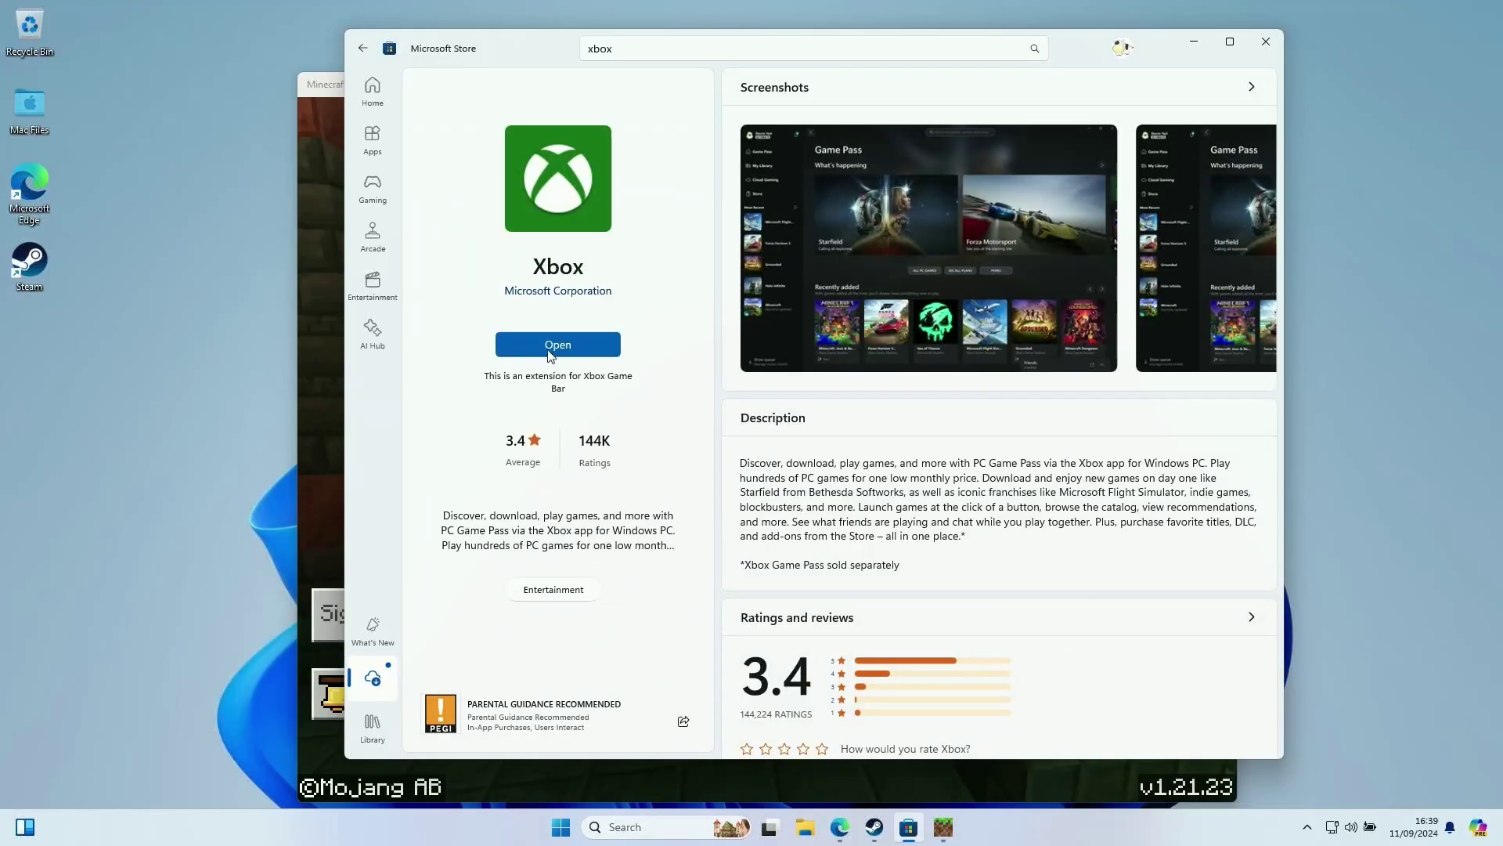
left_click(553, 347)
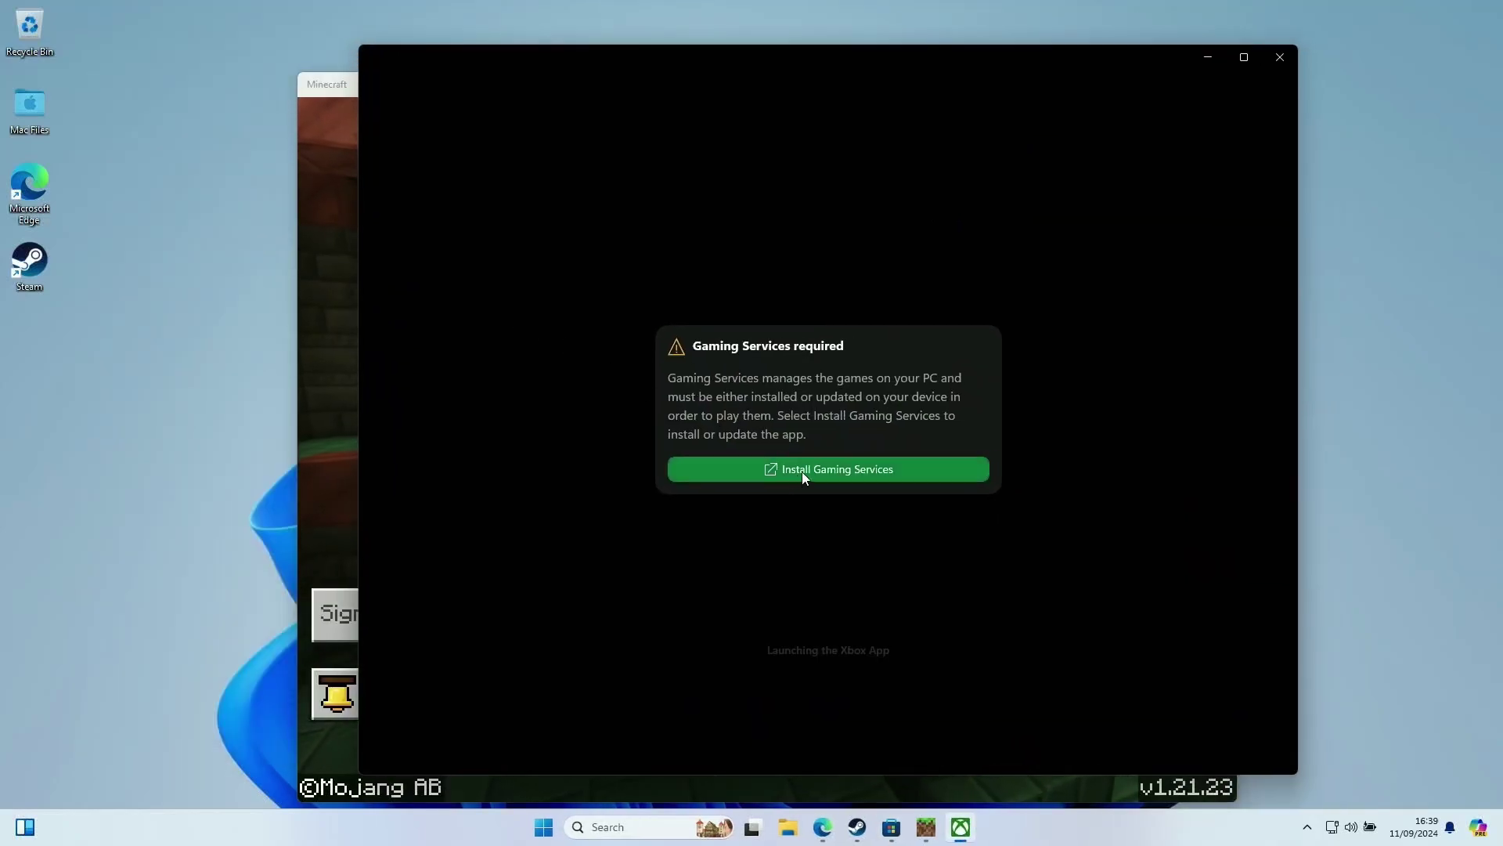
left_click(802, 471)
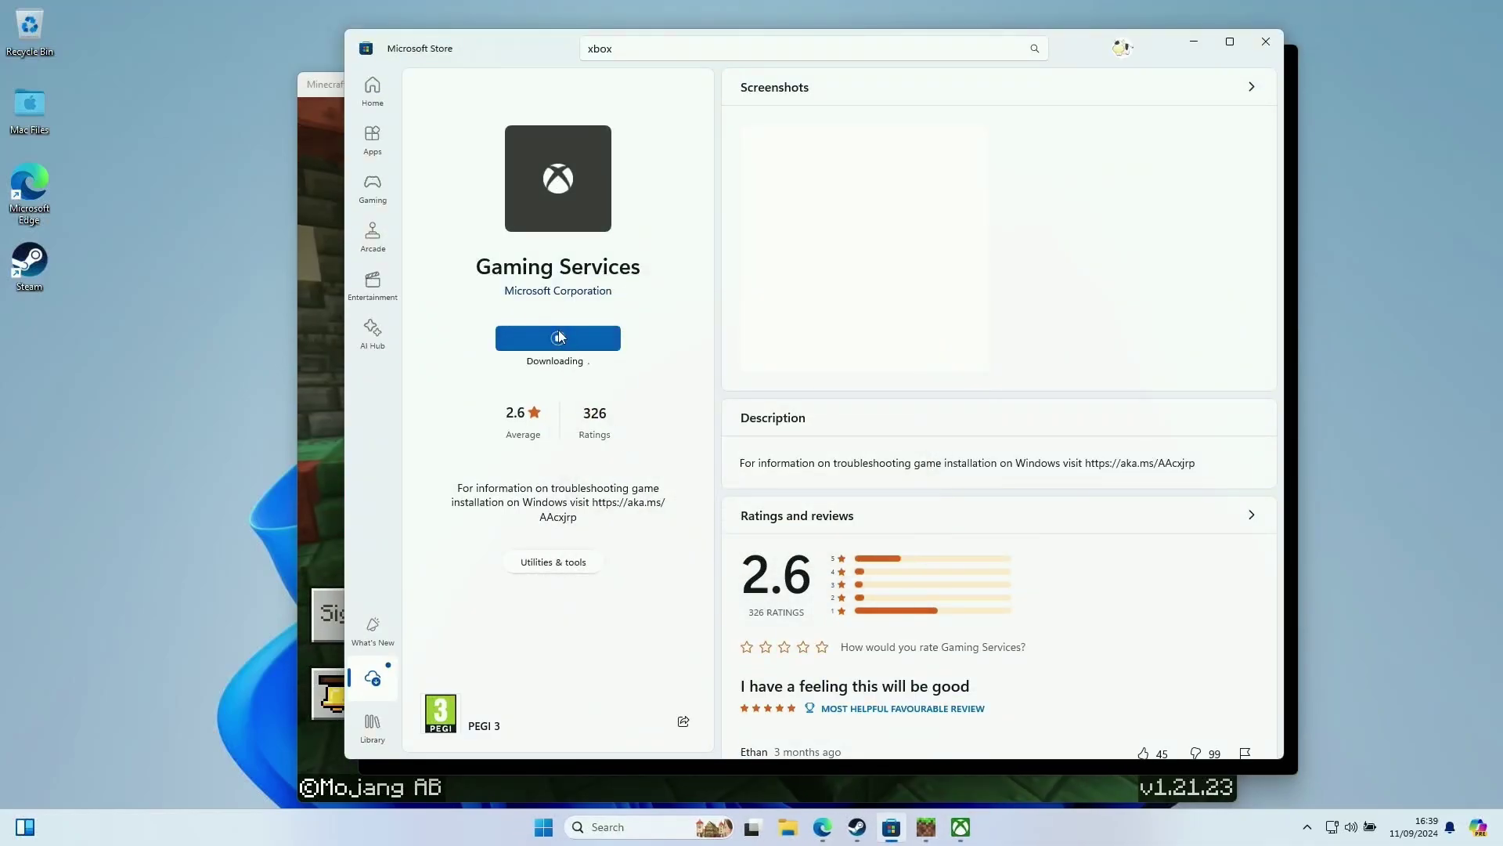
left_click(1266, 43)
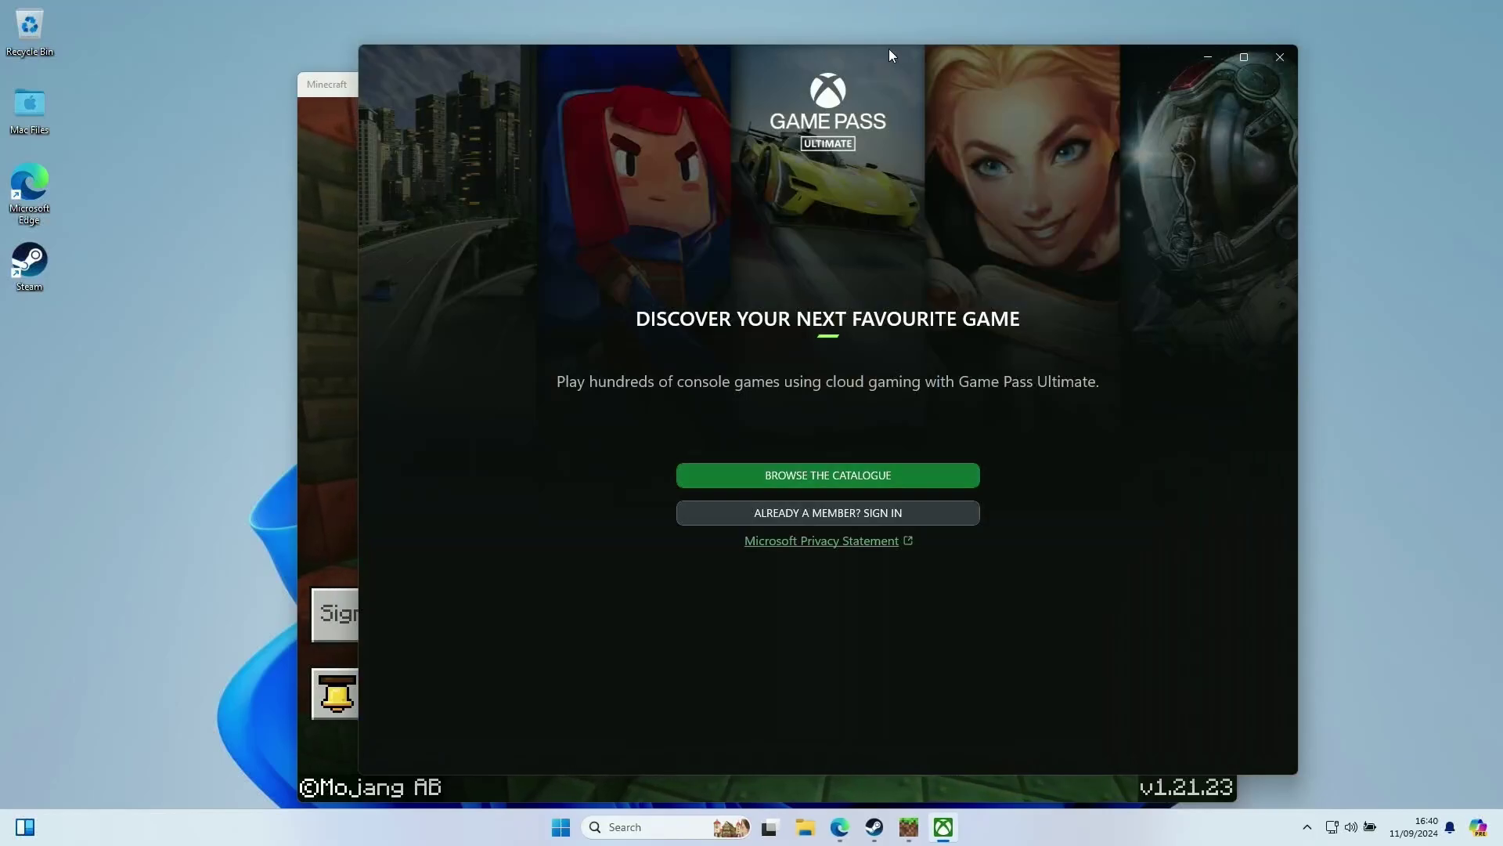
- Sign in to Xbox as an existing member with the Microsoft account
left_click_drag(890, 55, 942, 38)
mouse_move(957, 833)
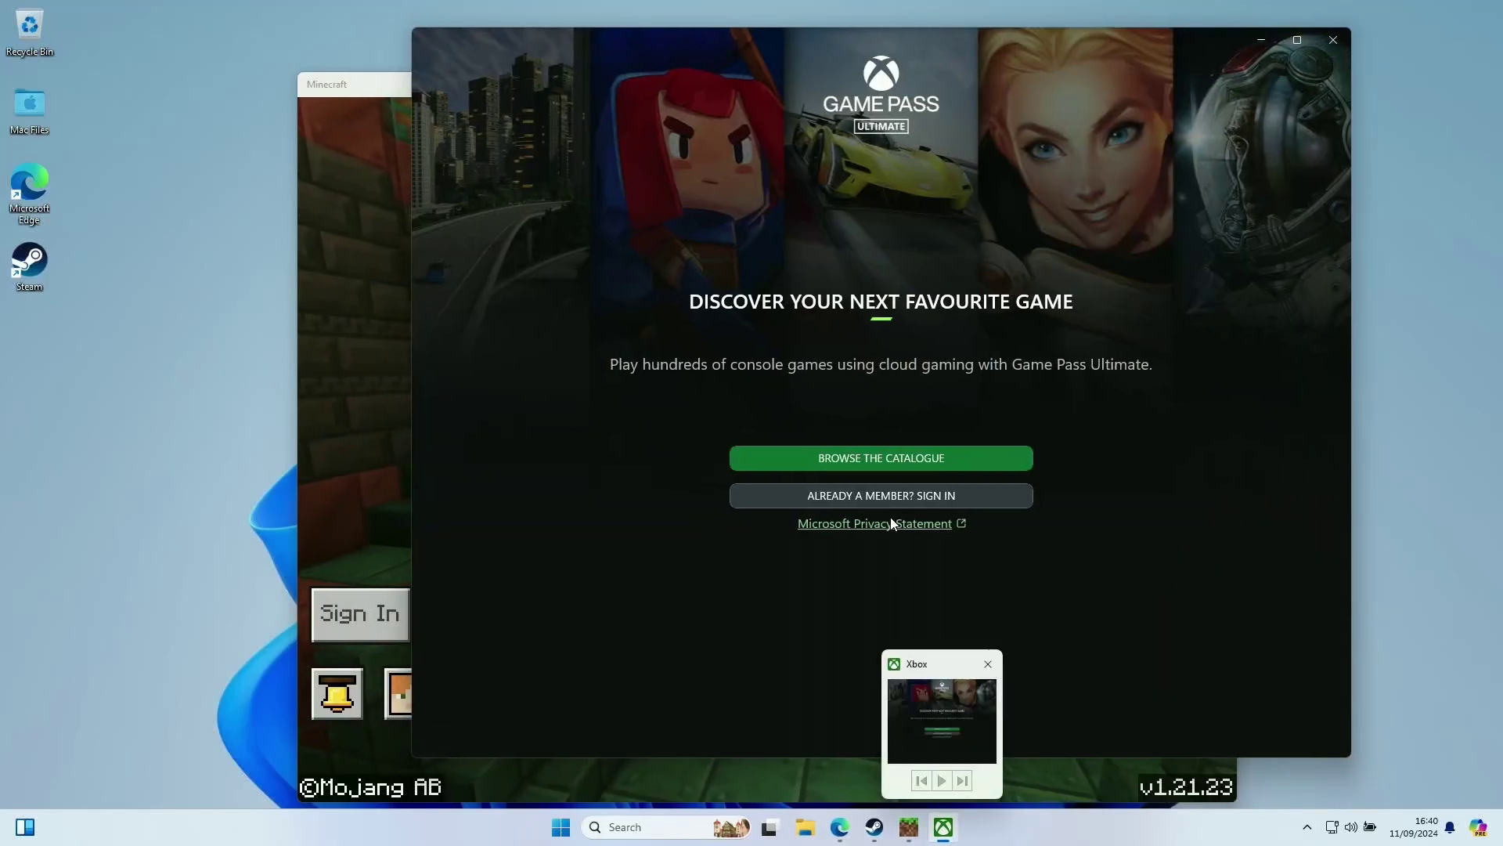
left_click(890, 497)
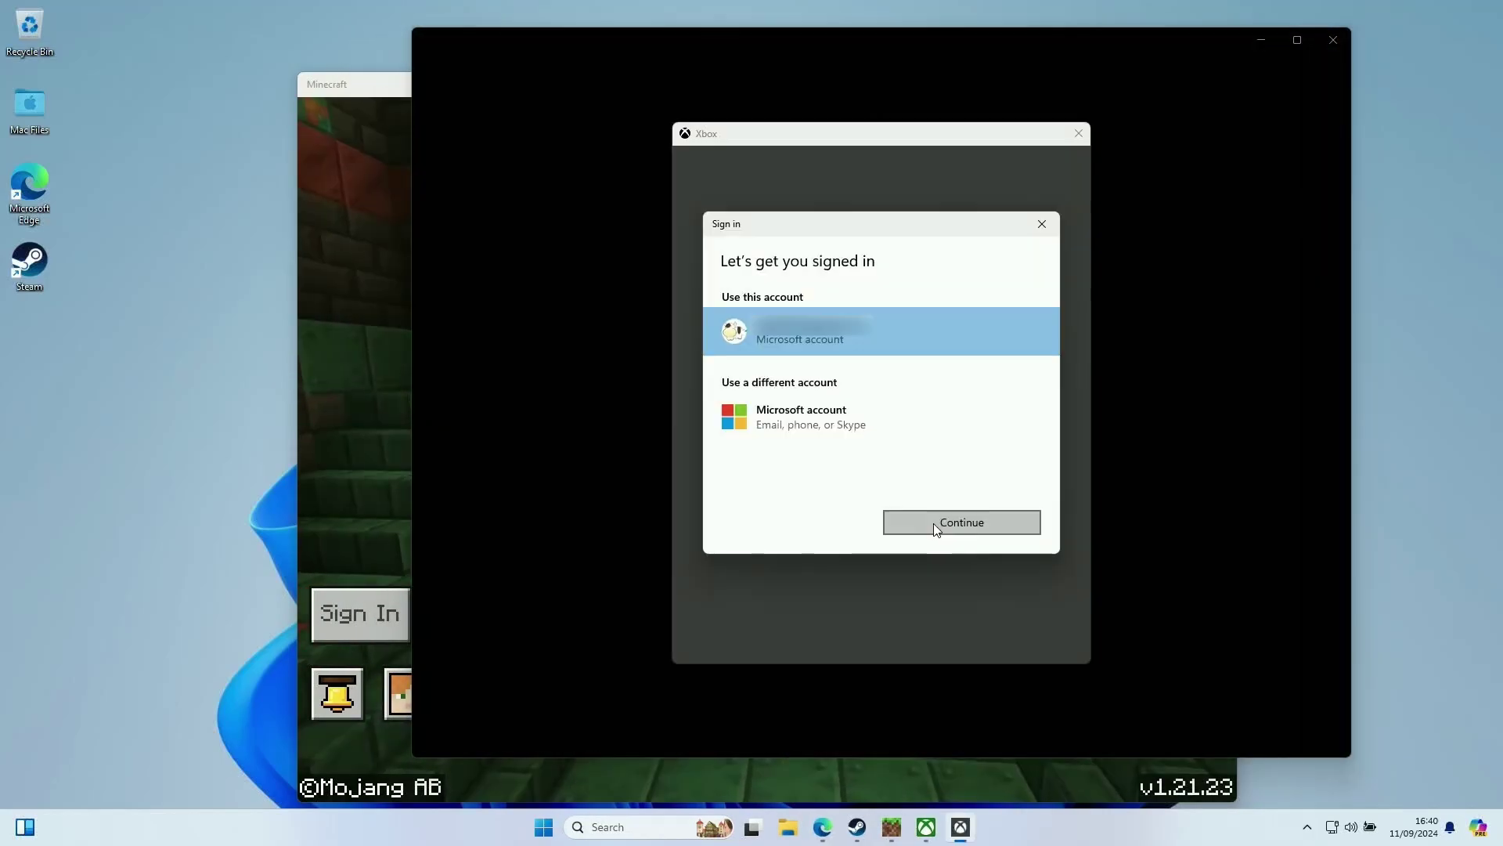
left_click(935, 524)
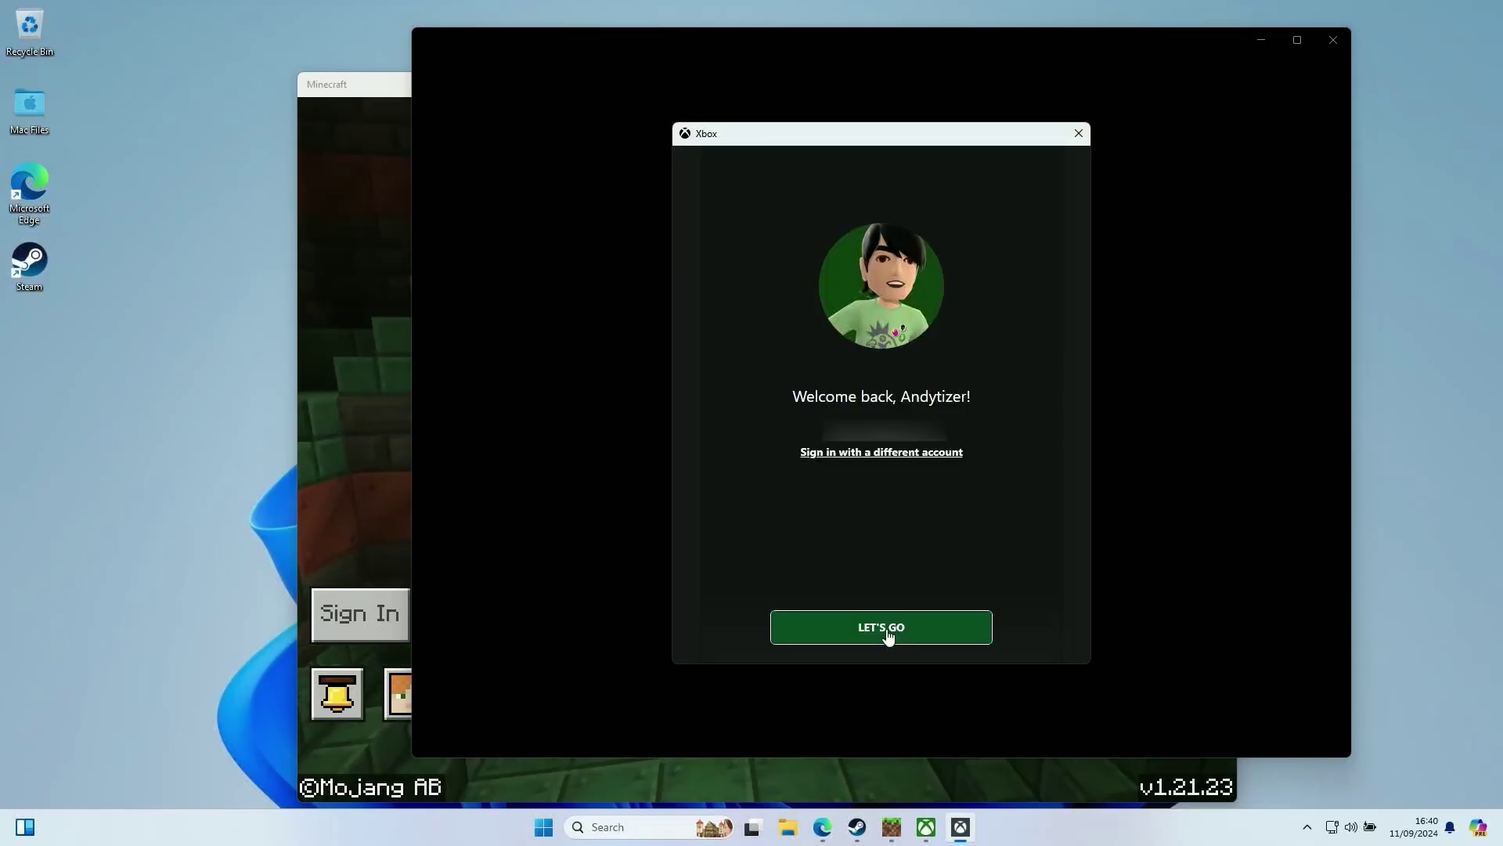
left_click(887, 630)
- Minimize the Store and Xbox windows to reveal the Minecraft main menu
left_click(832, 475)
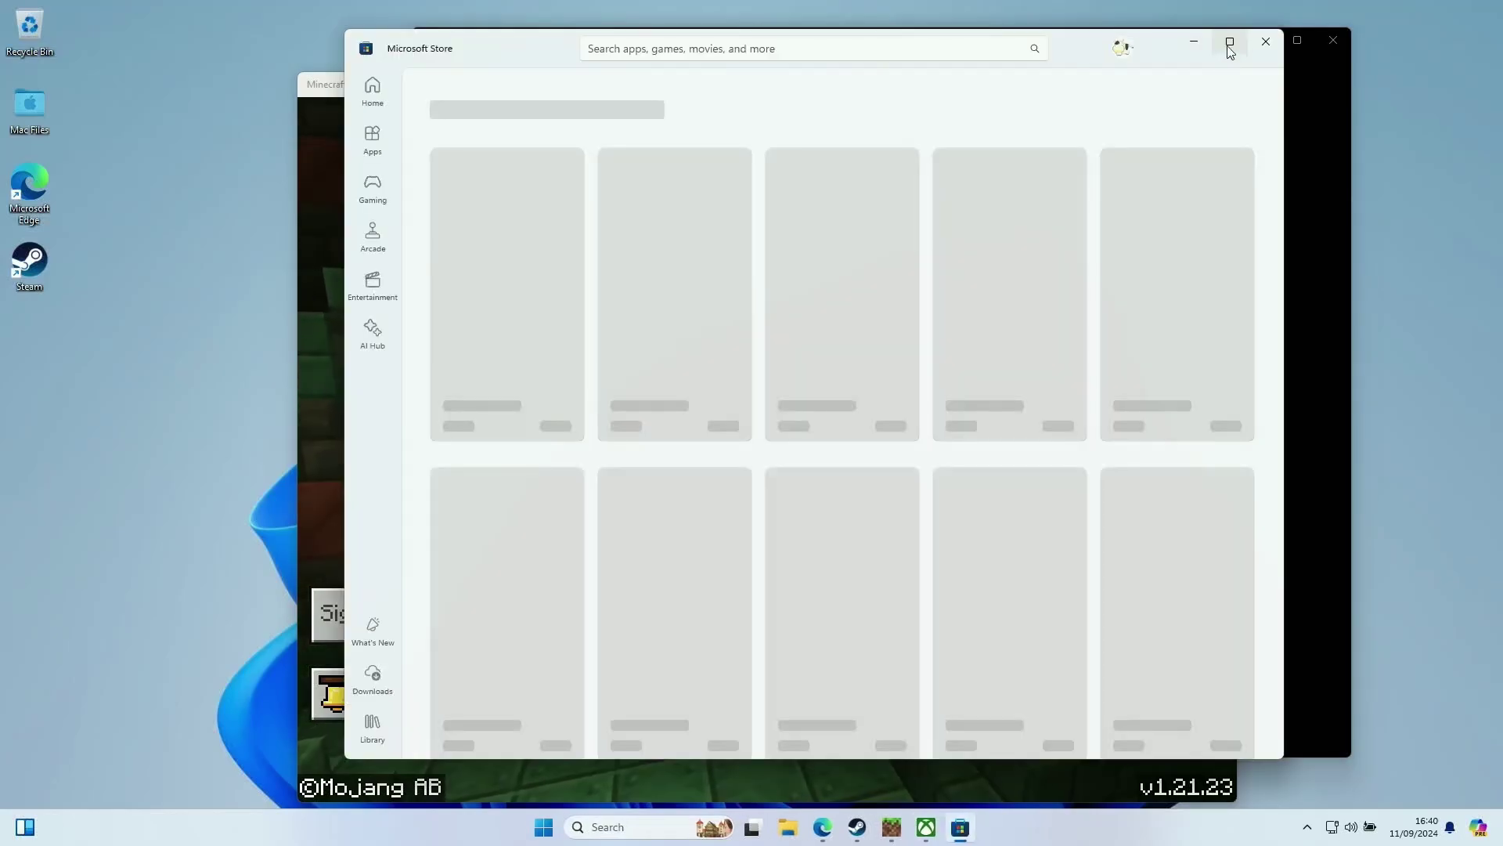
left_click(1191, 45)
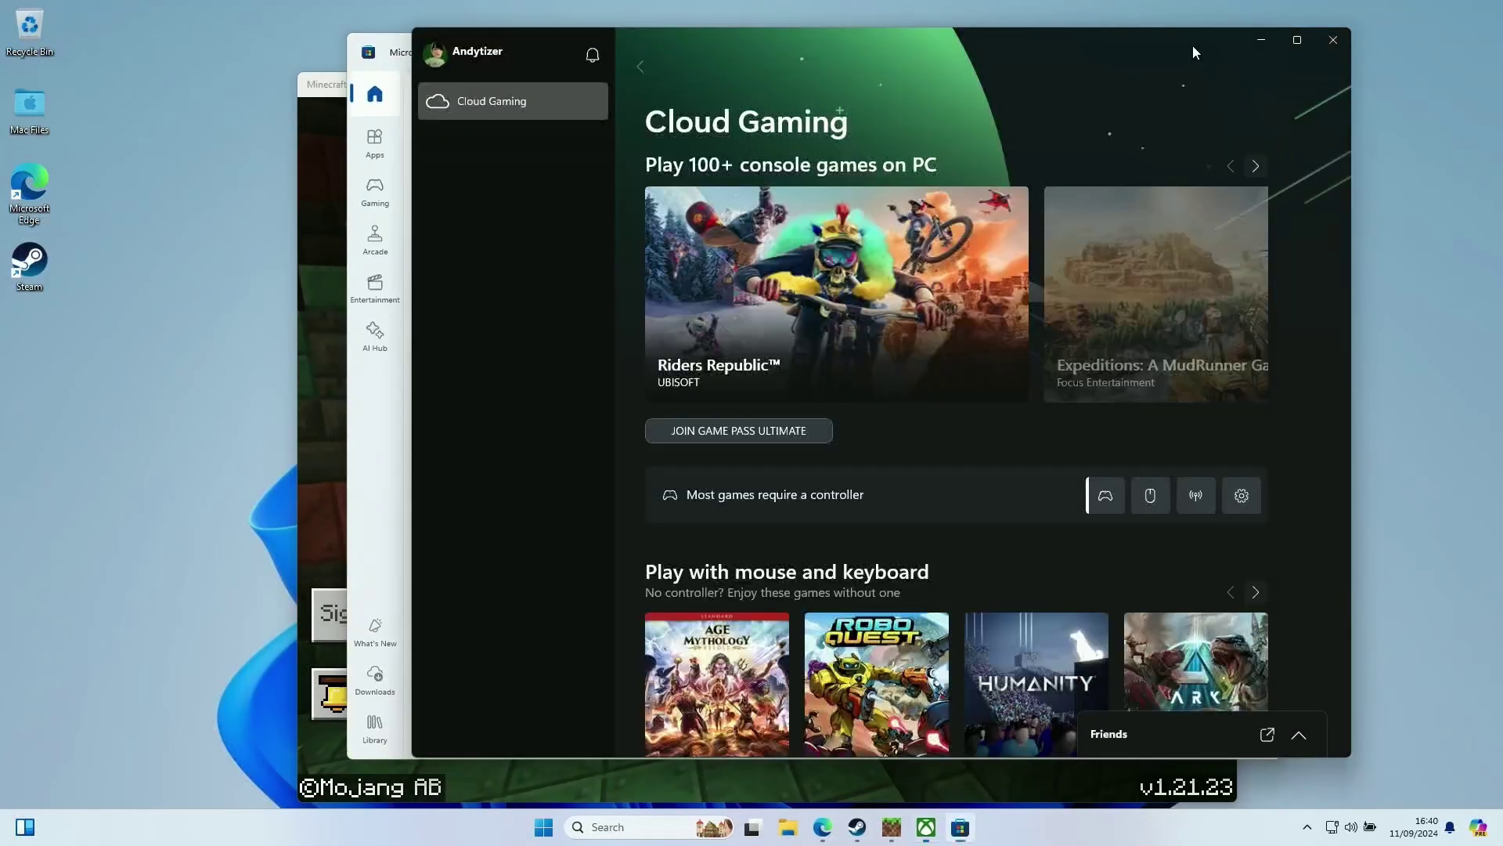
left_click(1262, 45)
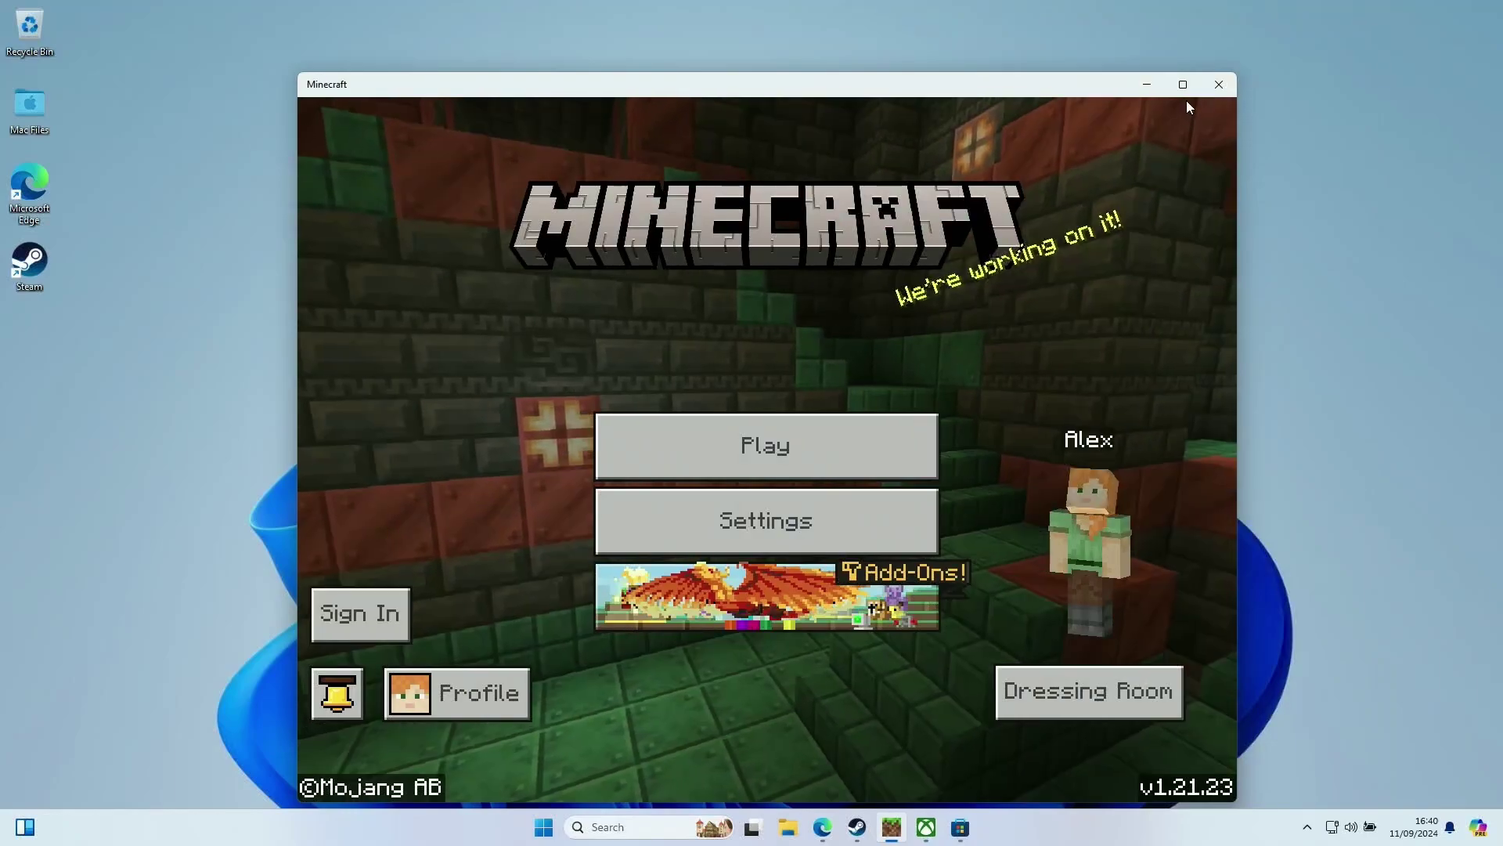
- Close Minecraft and relaunch it from its Store page
left_click(1218, 85)
left_click(942, 827)
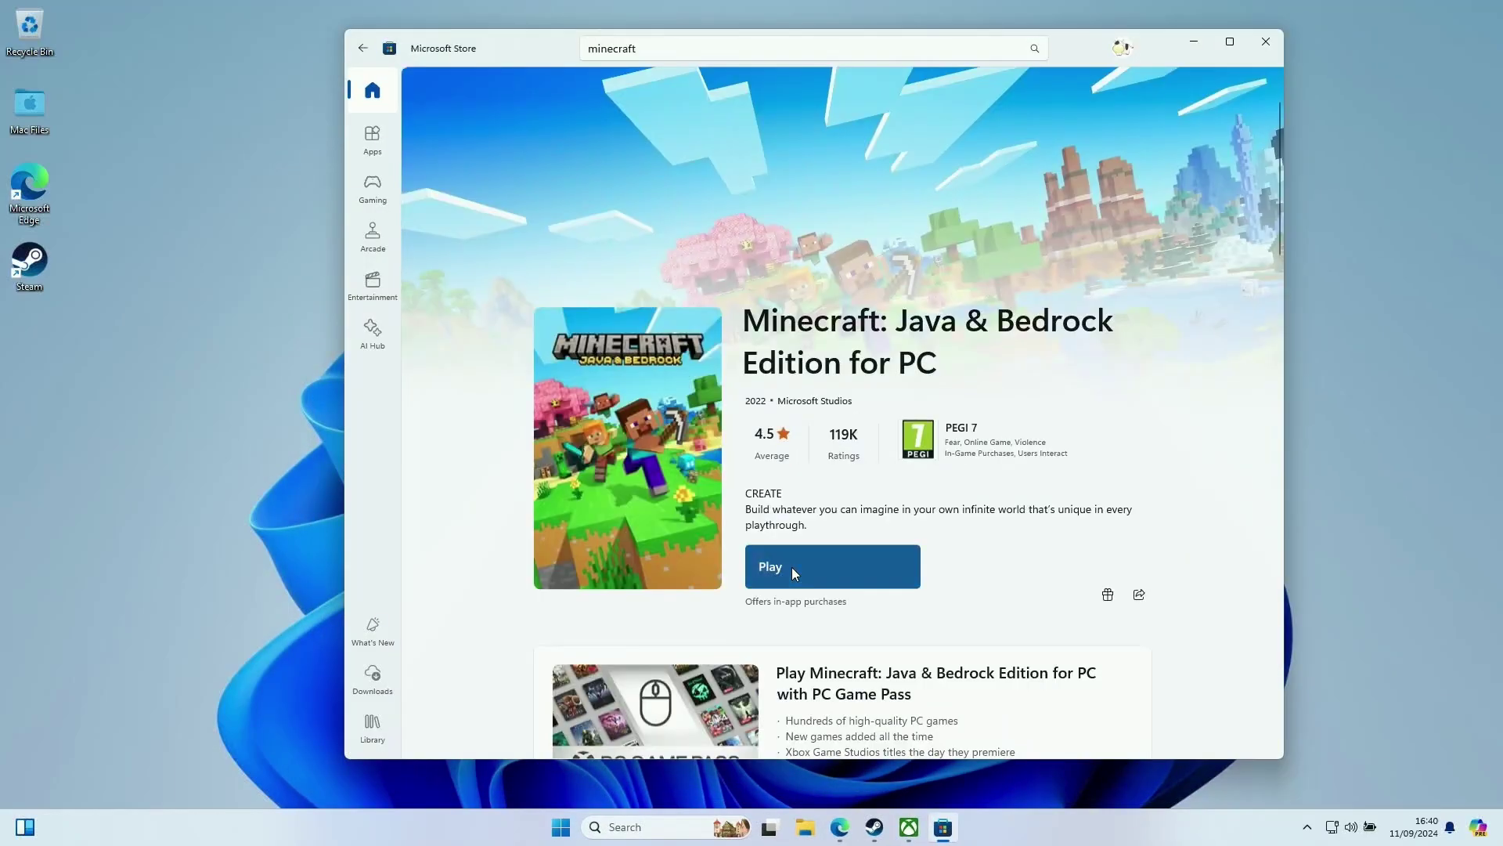
left_click(791, 567)
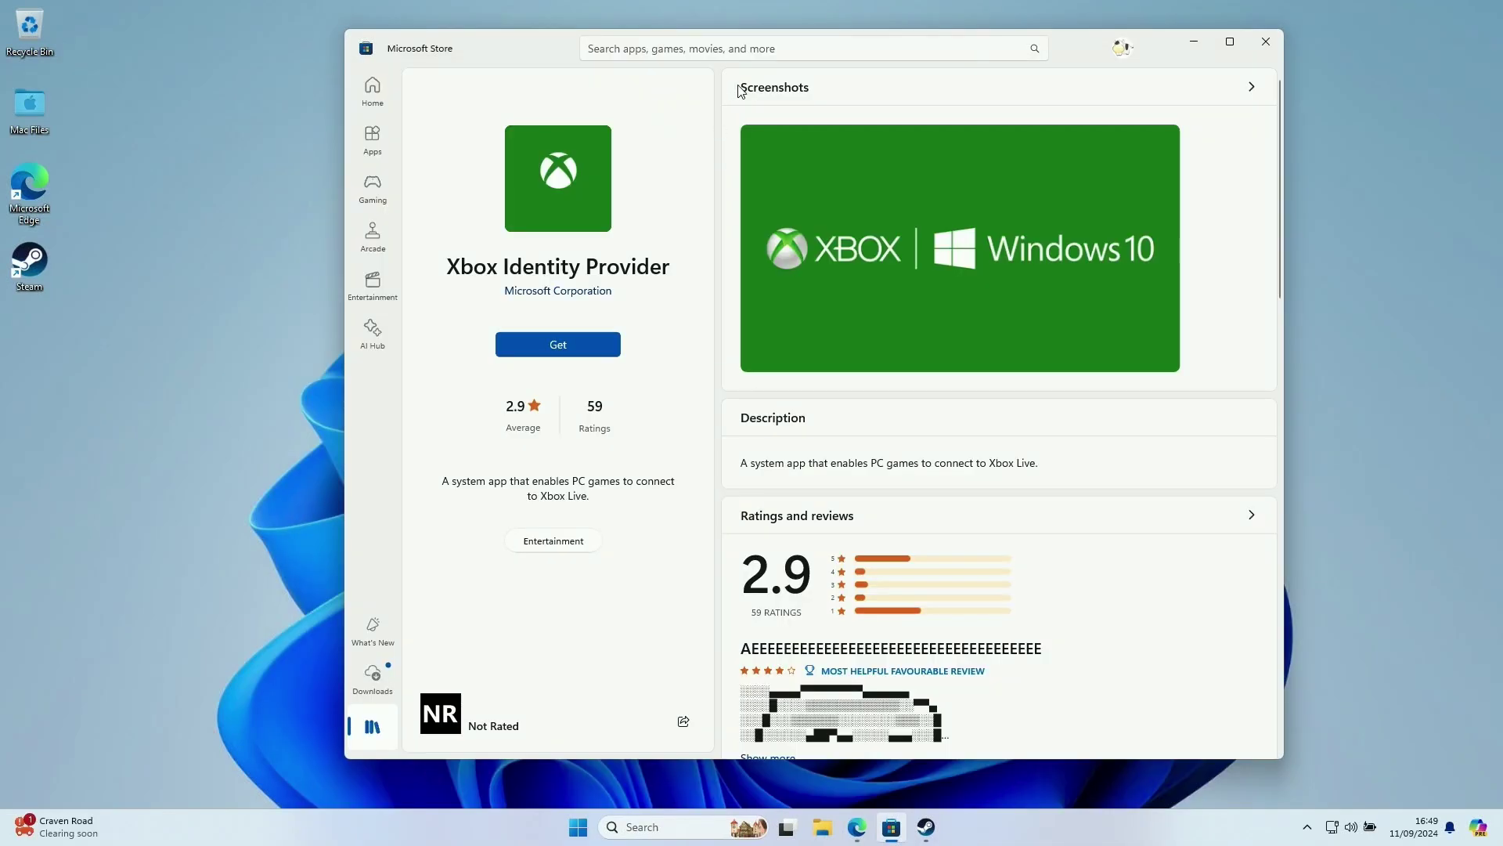
- Install Xbox Identity Provider via a Store search, then open Minecraft for Windows from Library
left_click(724, 45)
type("xb")
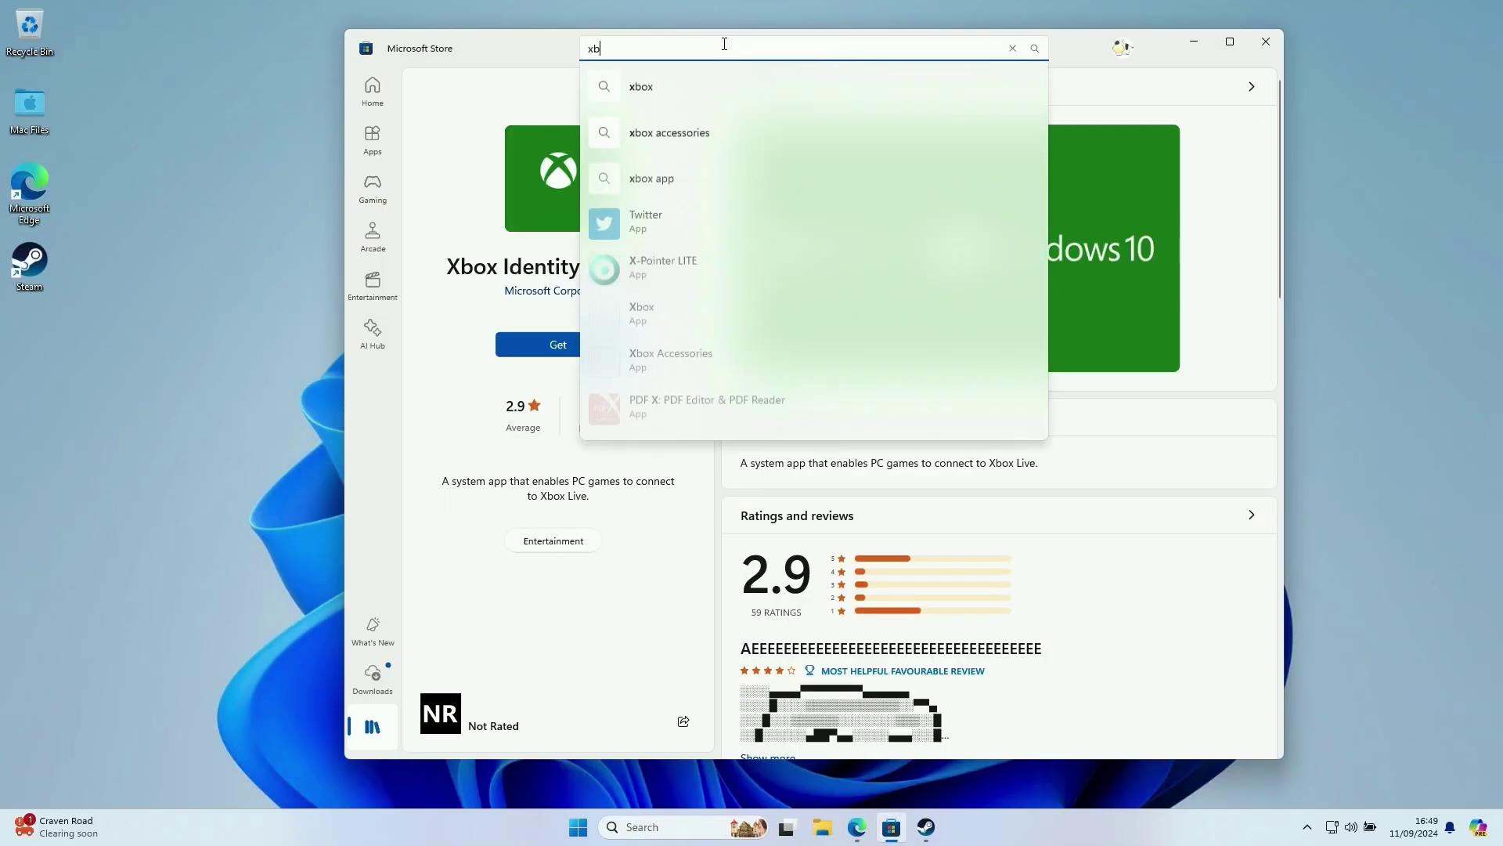
type("ox ident")
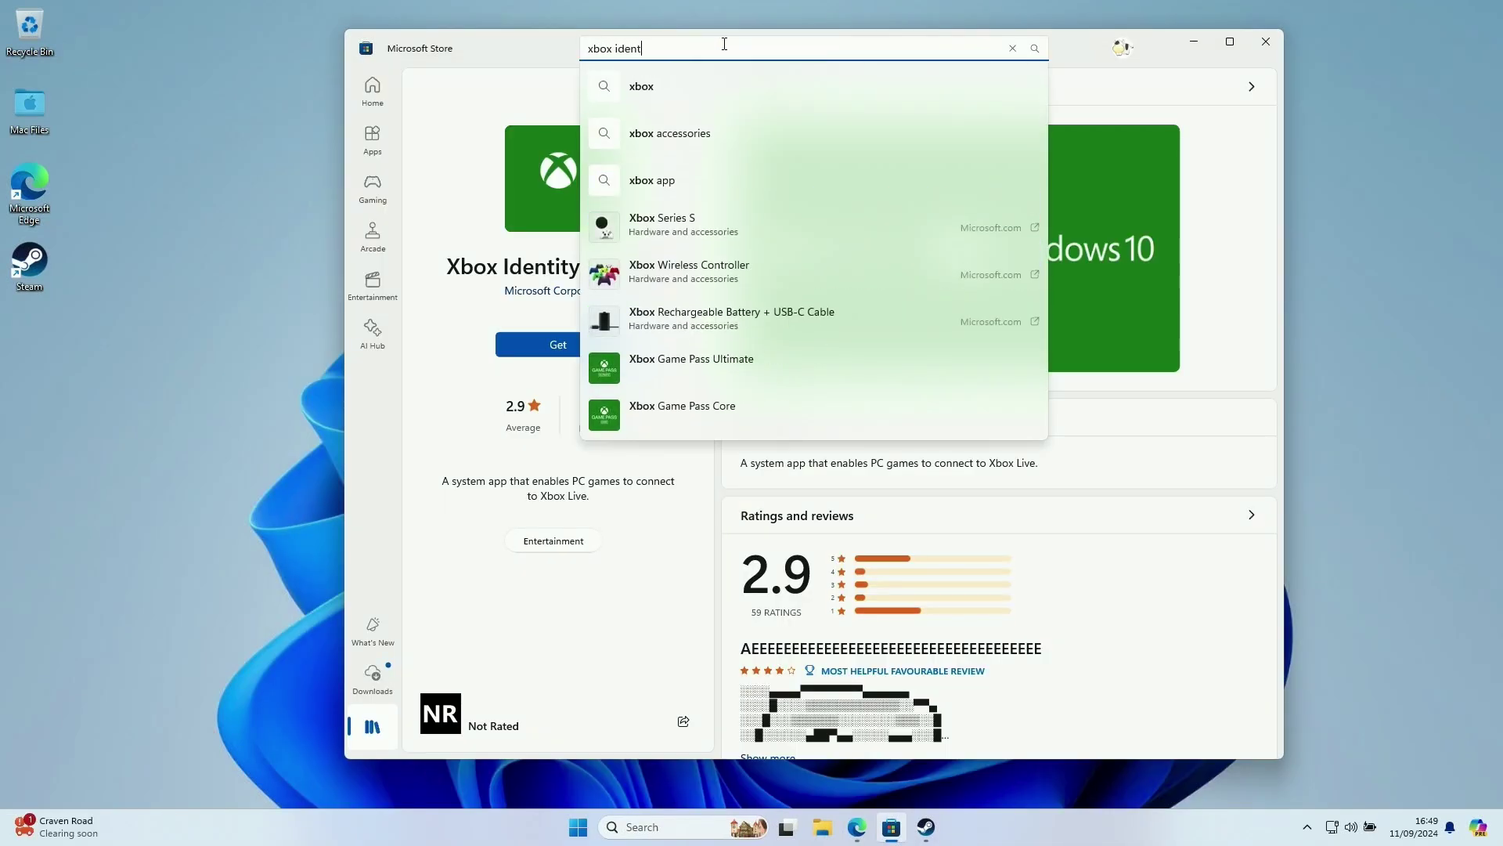
type("ity provider")
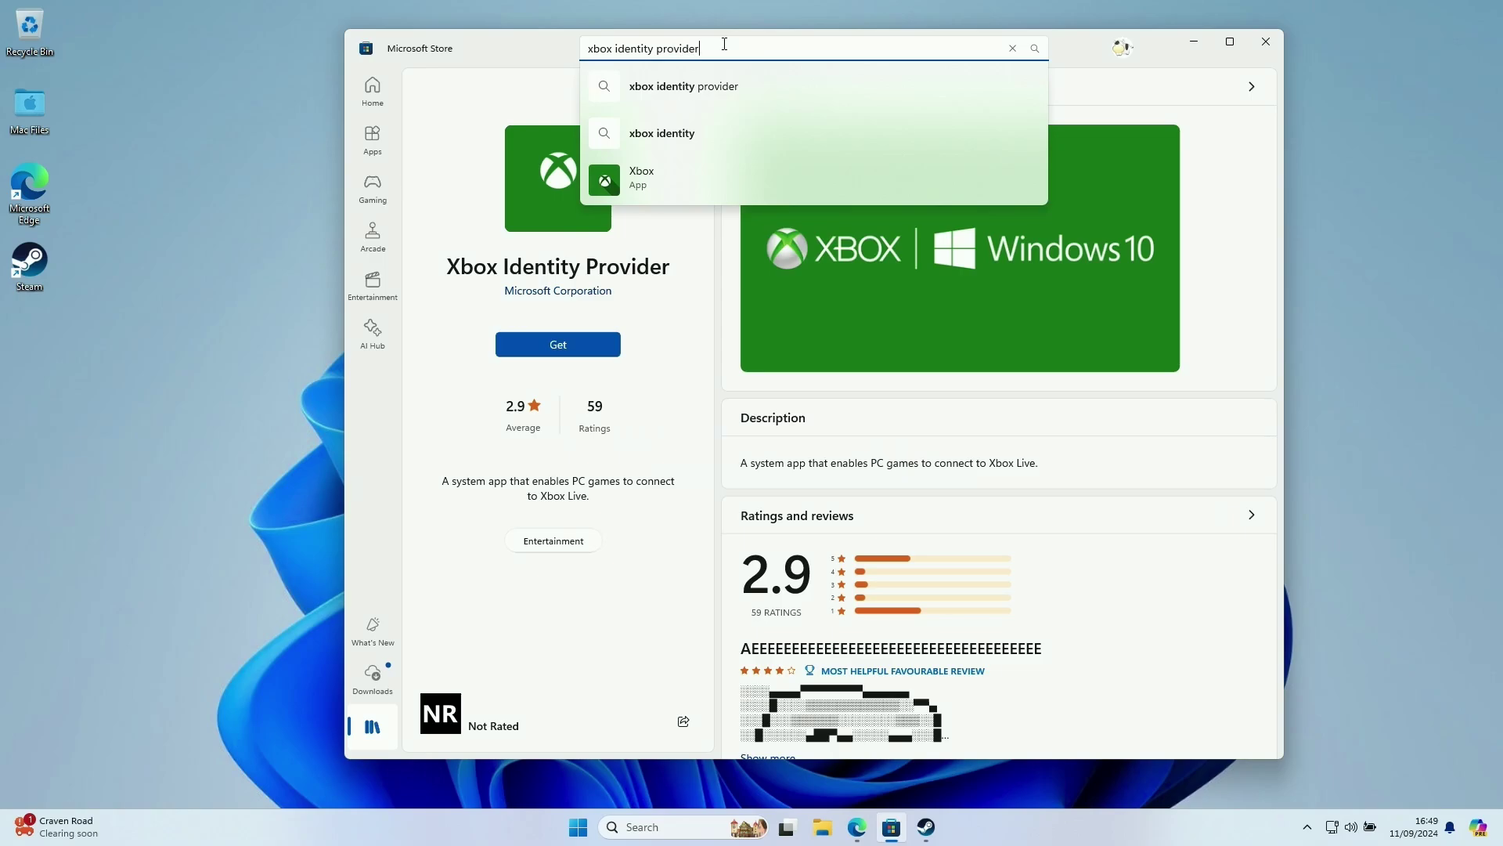
left_click(702, 93)
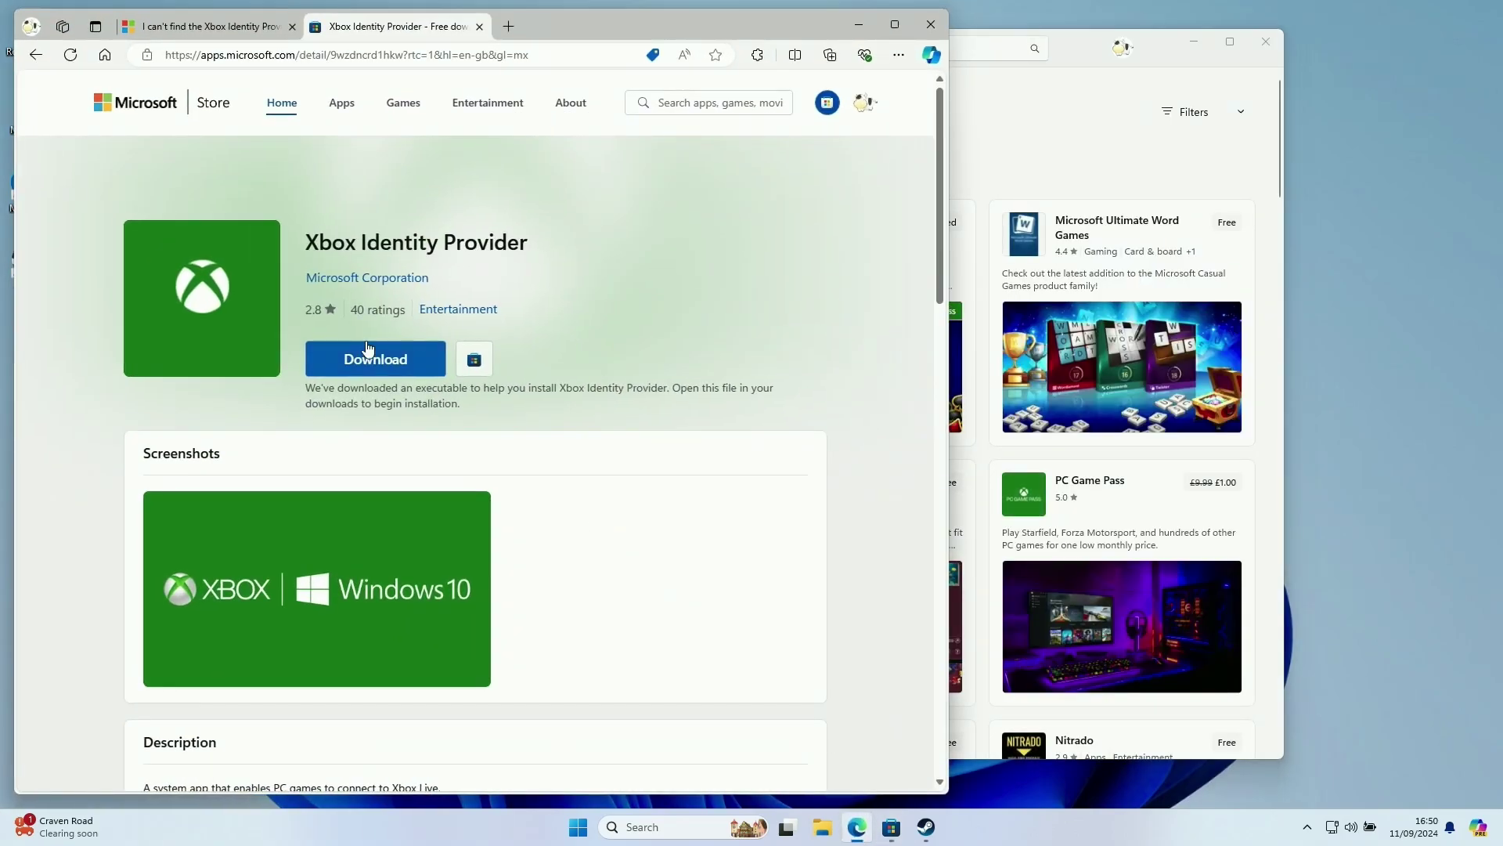
left_click(368, 346)
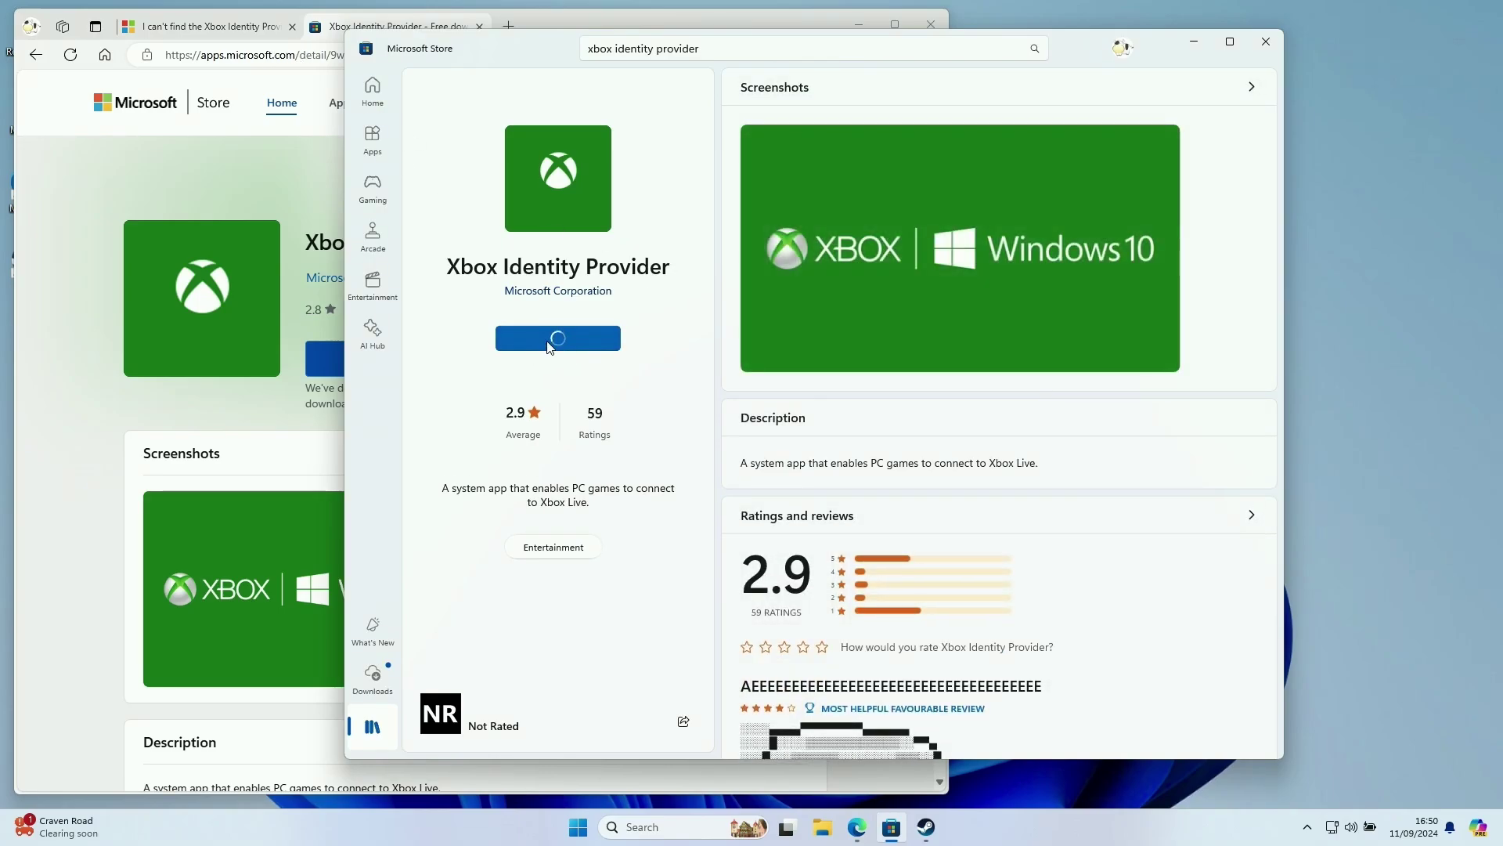
left_click(857, 827)
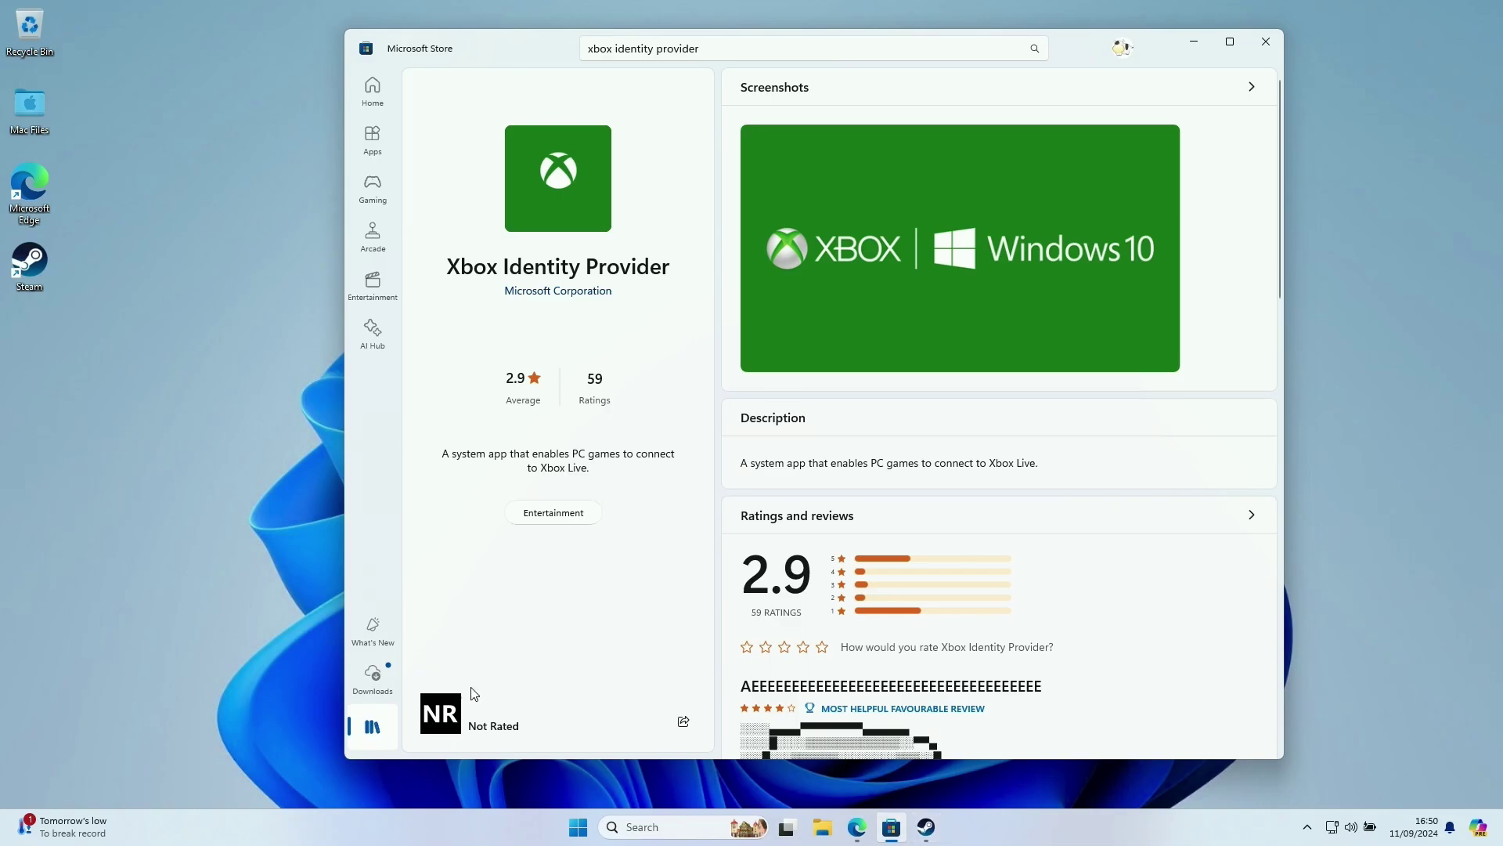
left_click(374, 725)
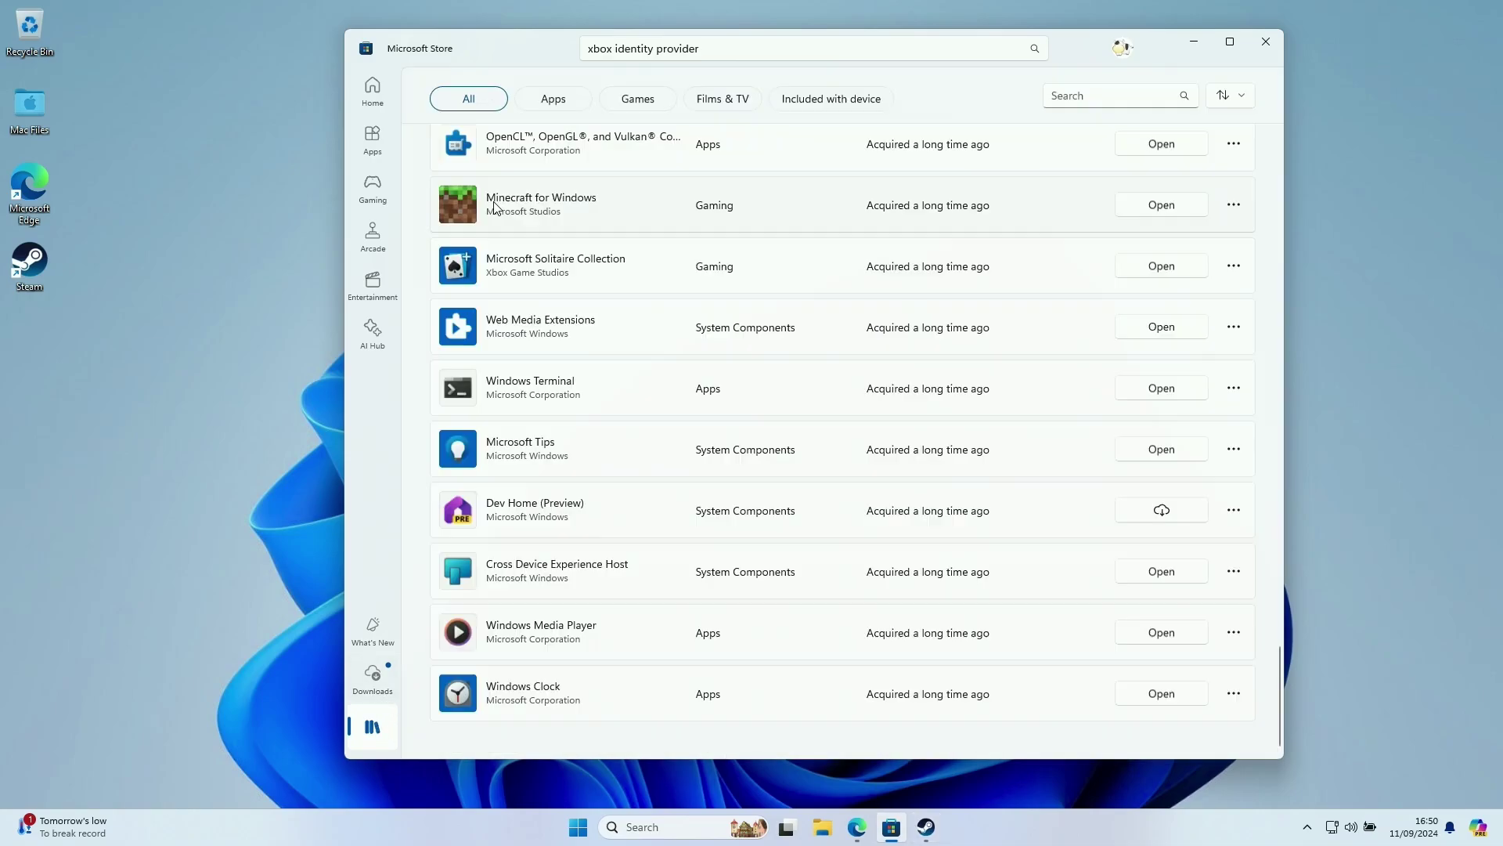
left_click(626, 205)
- Launch Minecraft, sign in with the Microsoft account, and check the player profile
left_click(820, 556)
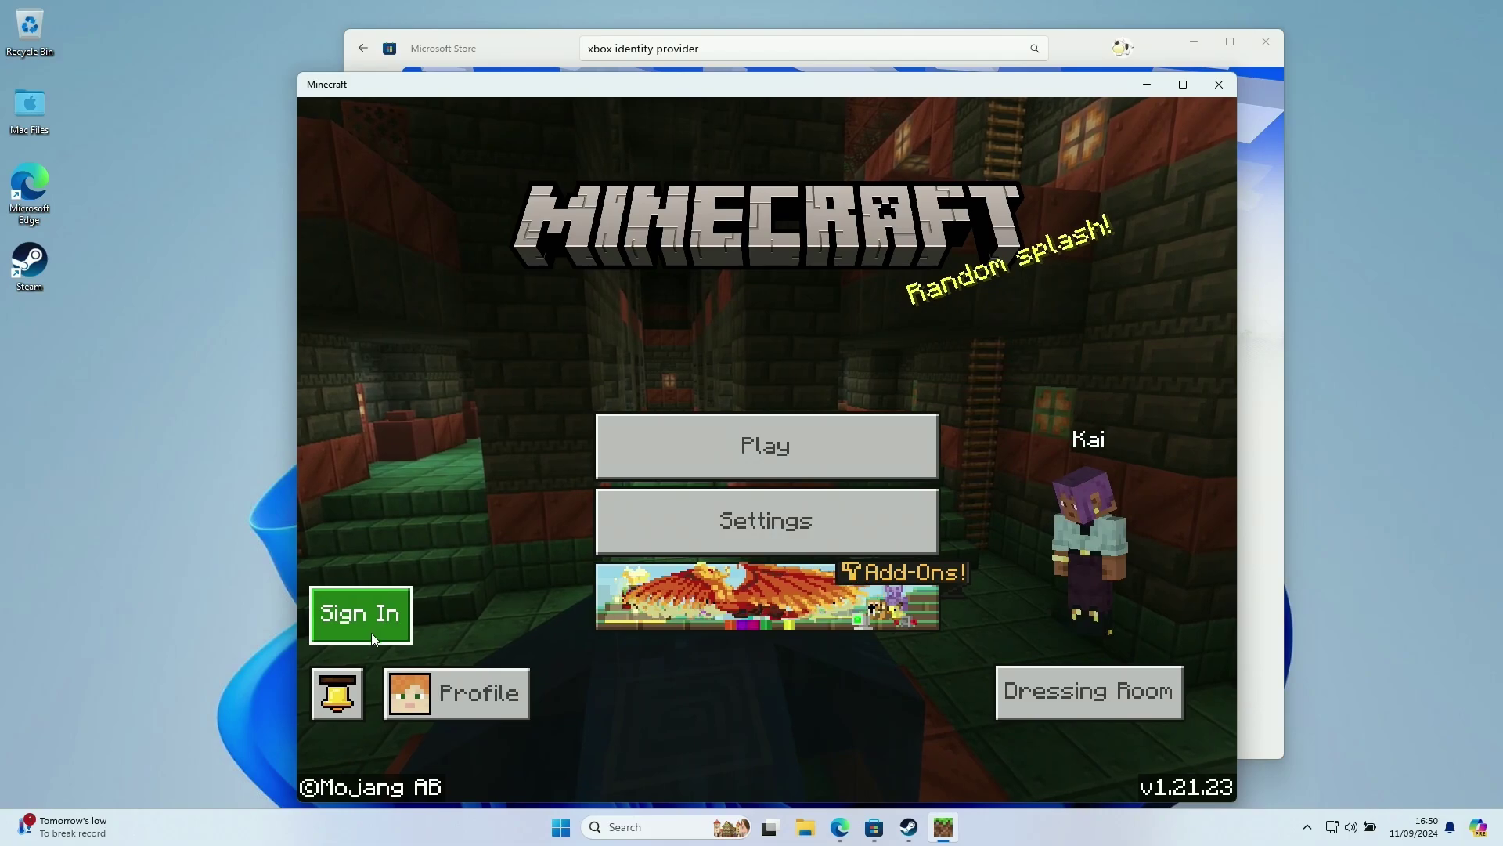
left_click(370, 627)
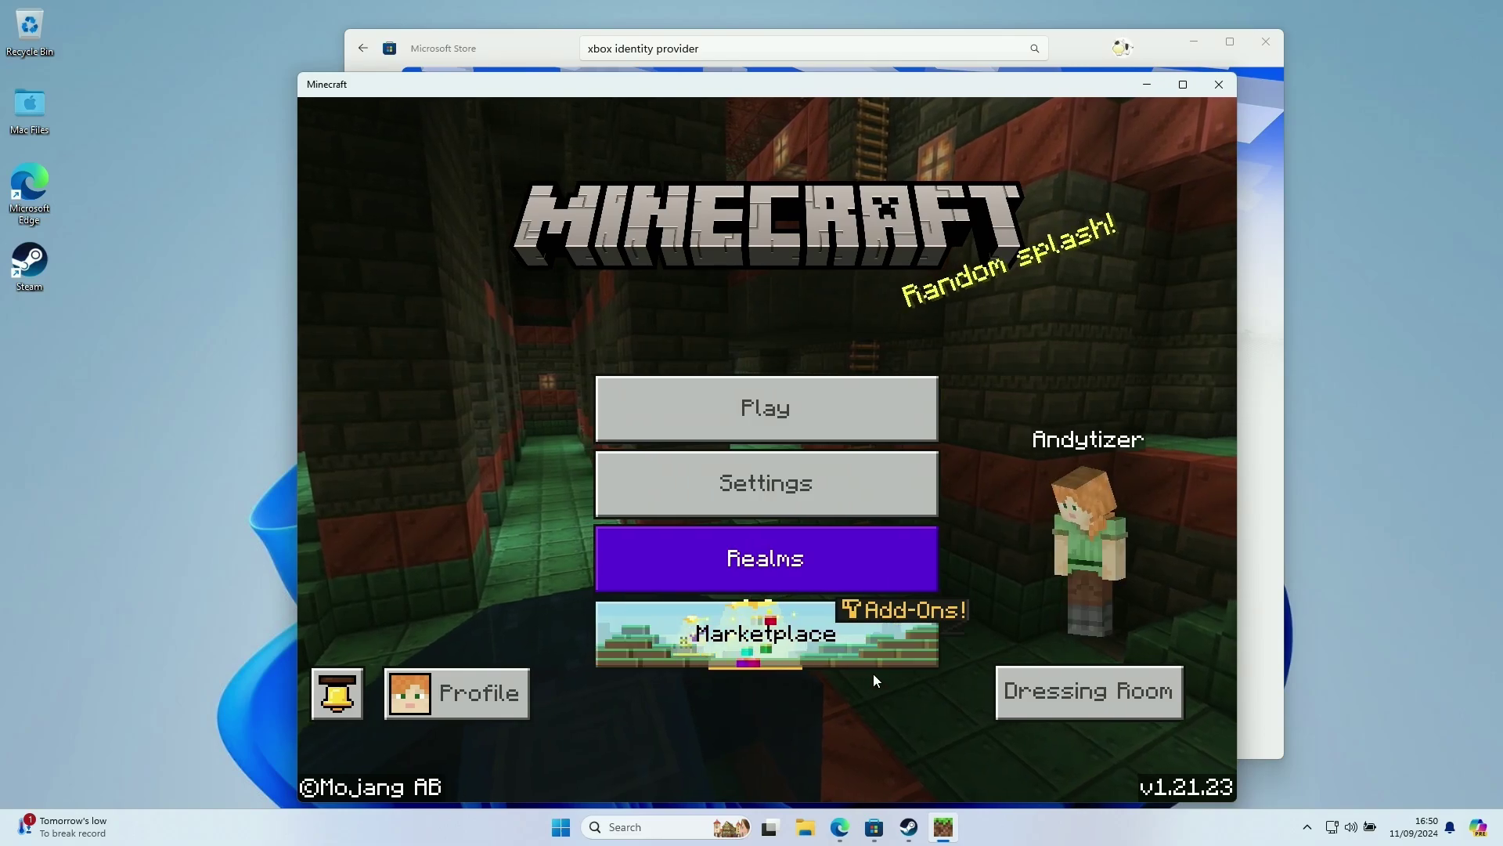
left_click(456, 692)
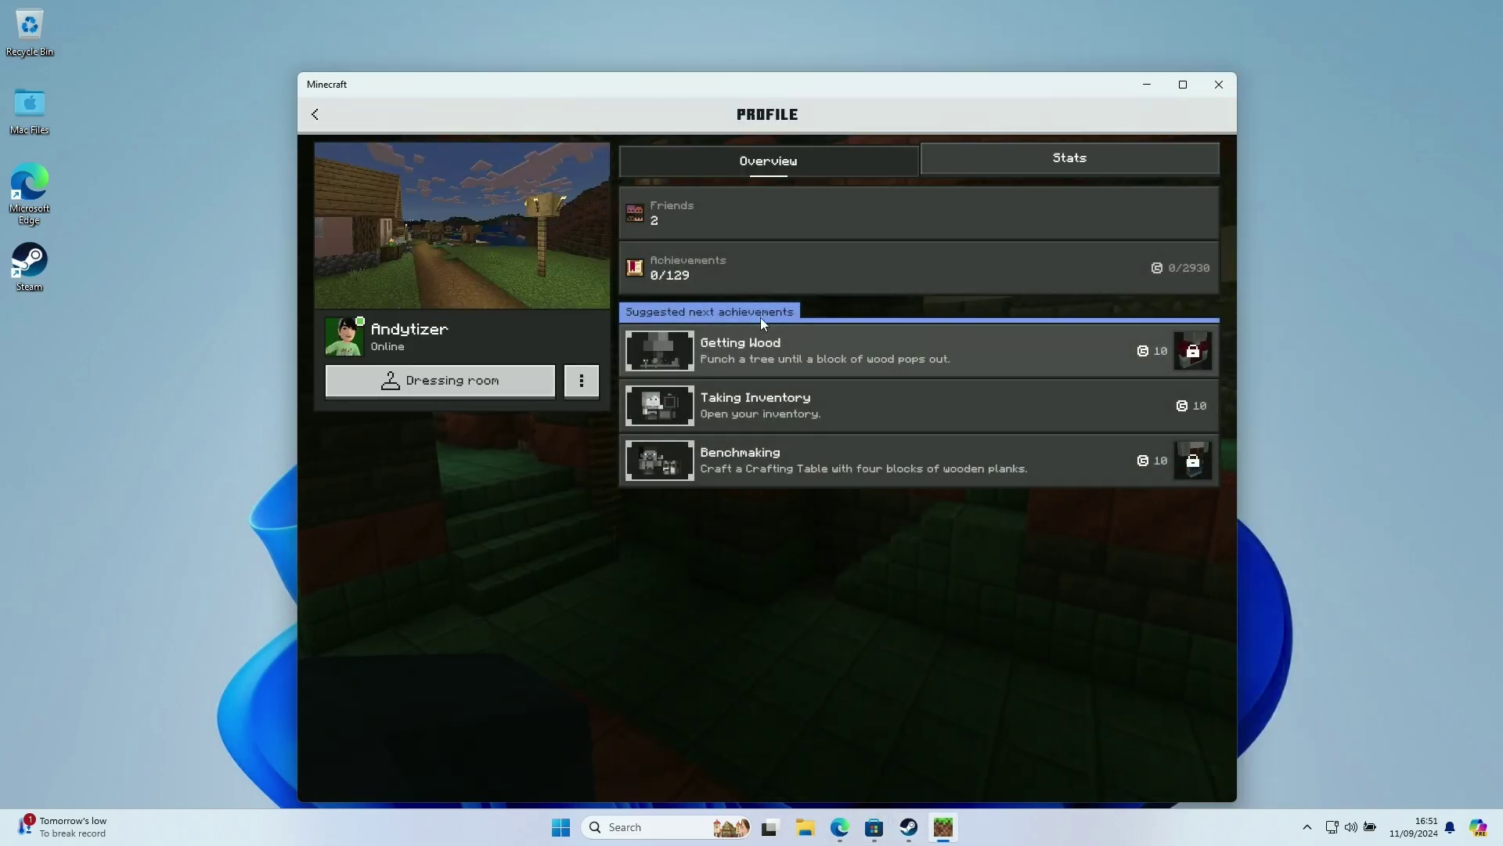
left_click(335, 121)
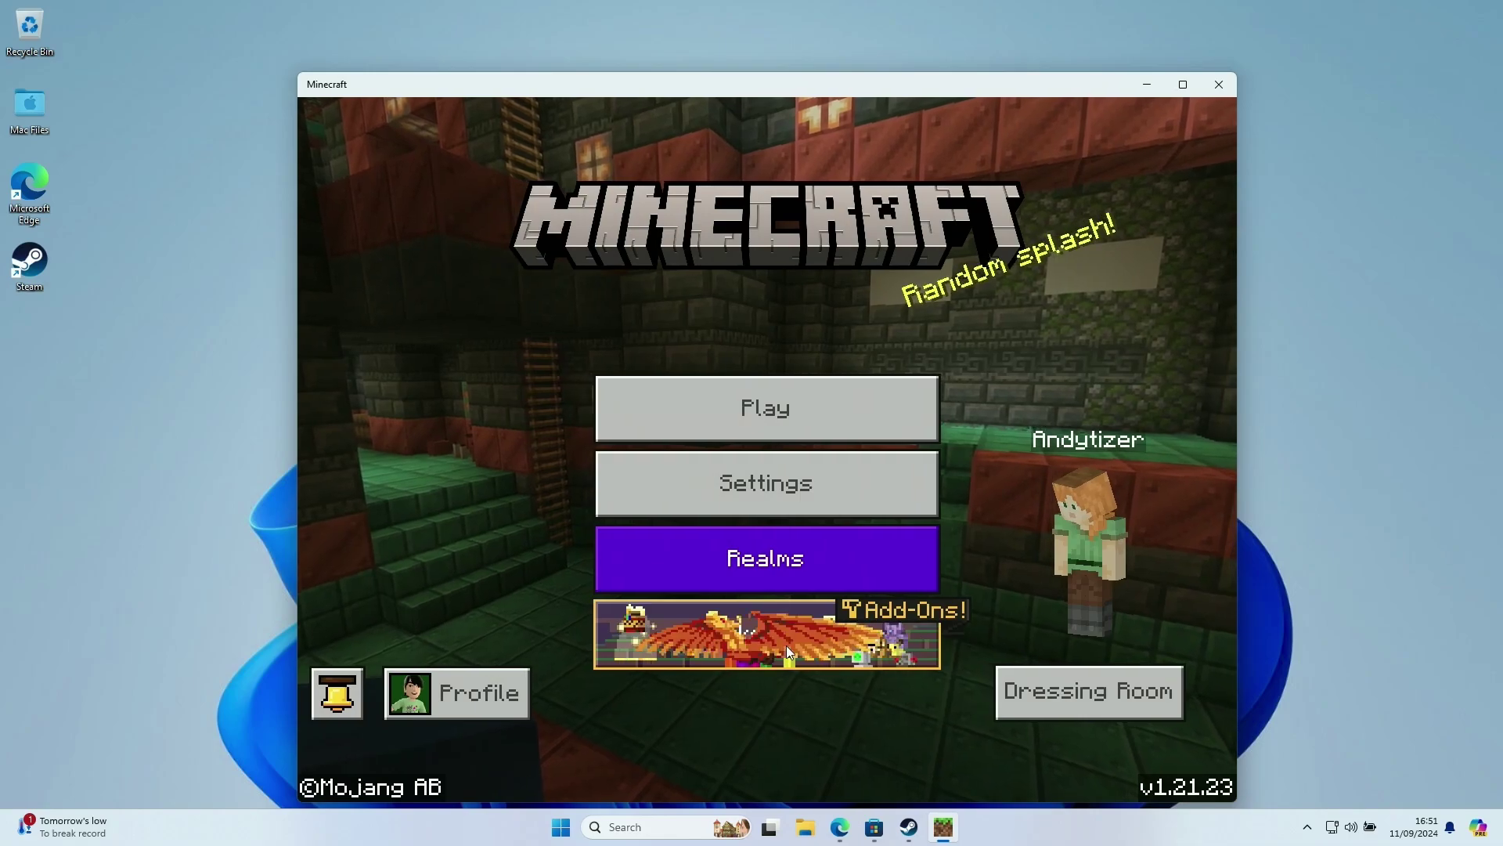
- Open the Minecraft Marketplace and scroll through its add-on listings
left_click(786, 645)
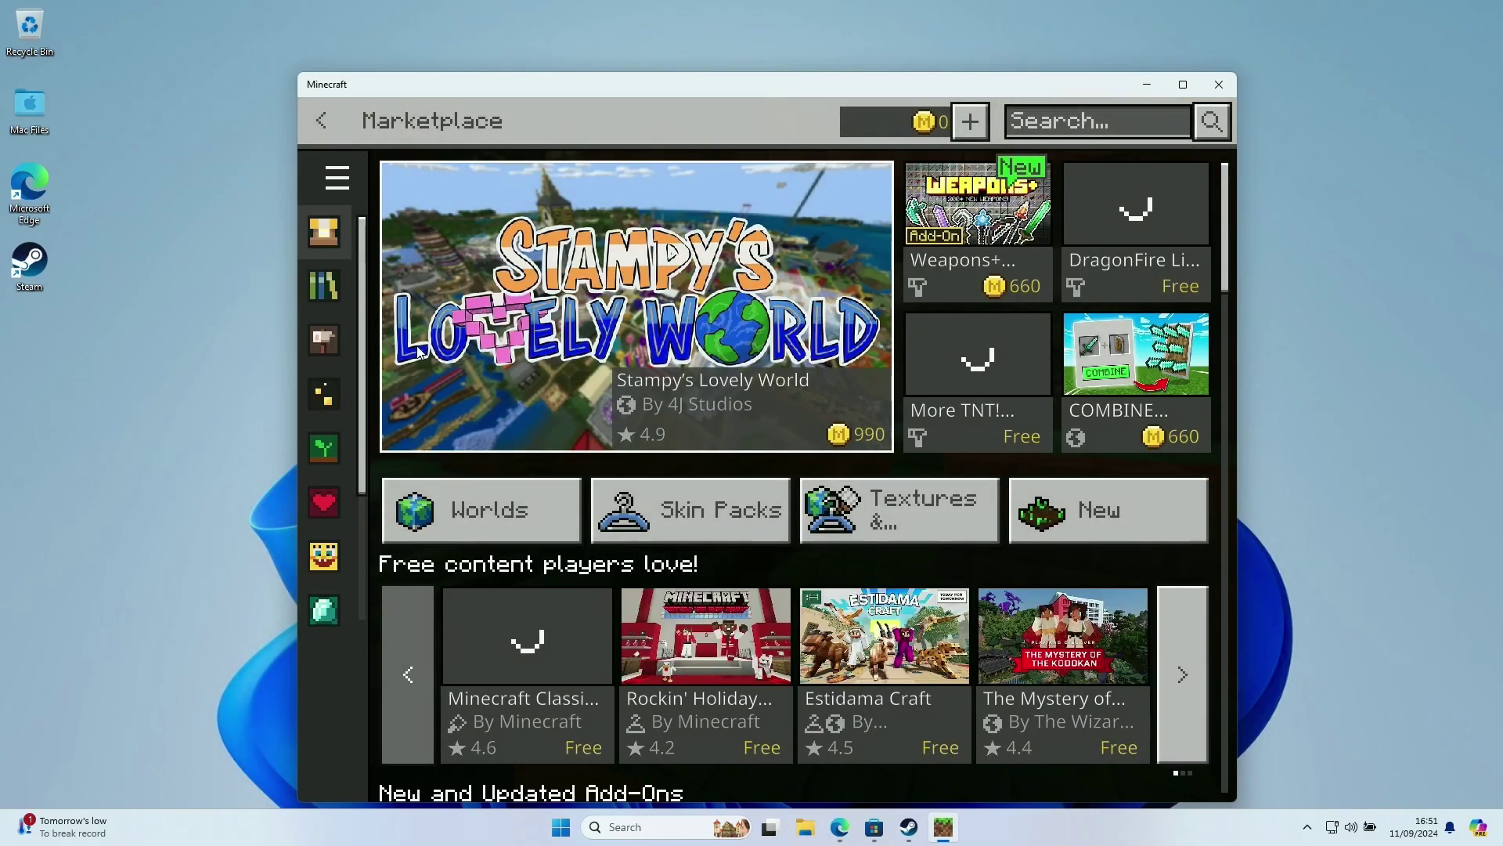
scroll(553, 570, "down", 12)
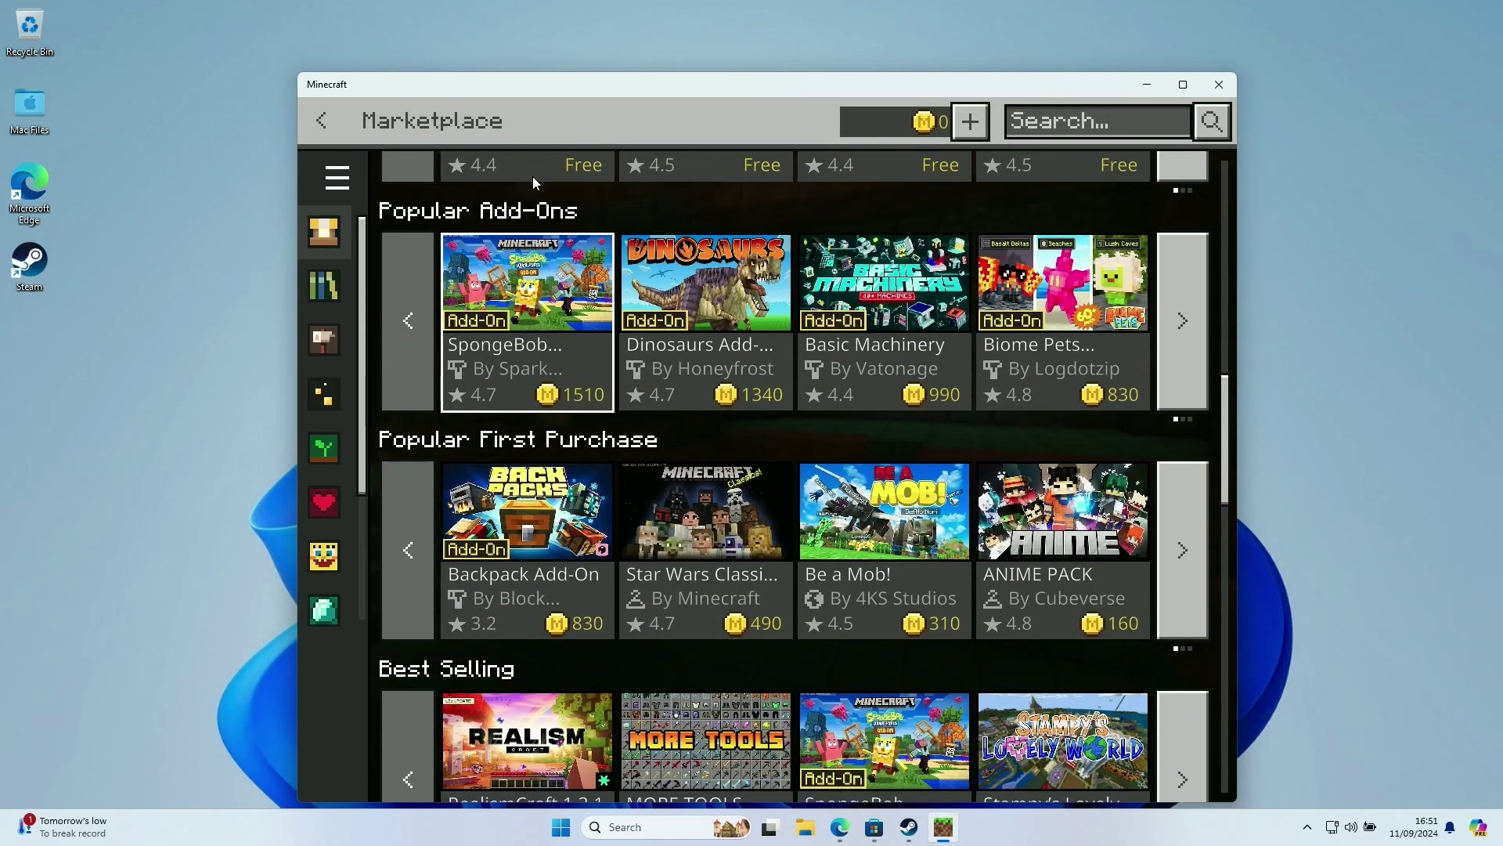
mouse_move(520, 88)
left_mouse_down()
mouse_move(523, 17)
mouse_move(525, 62)
left_mouse_up()
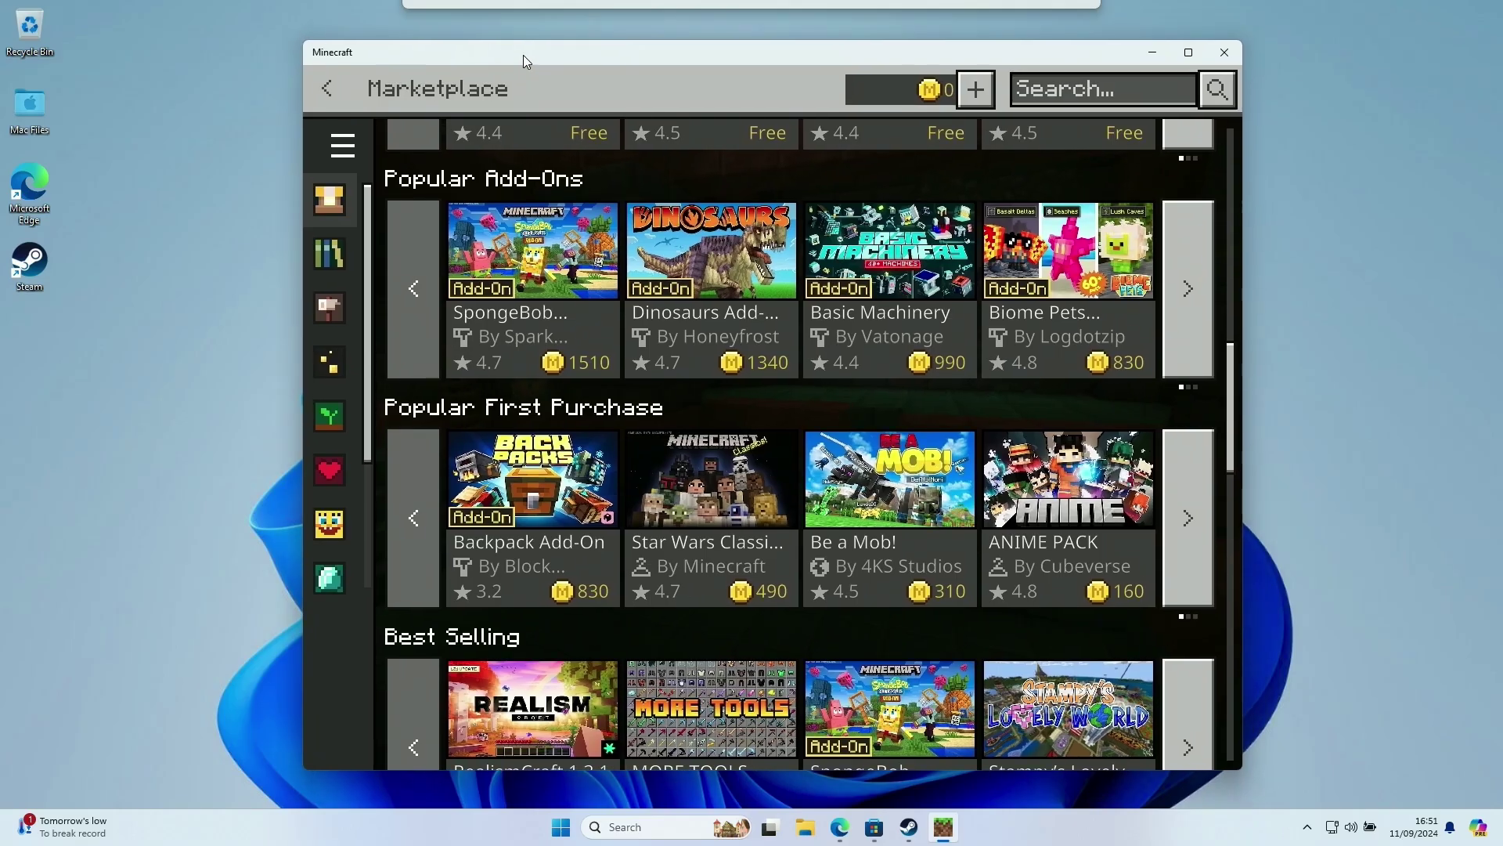